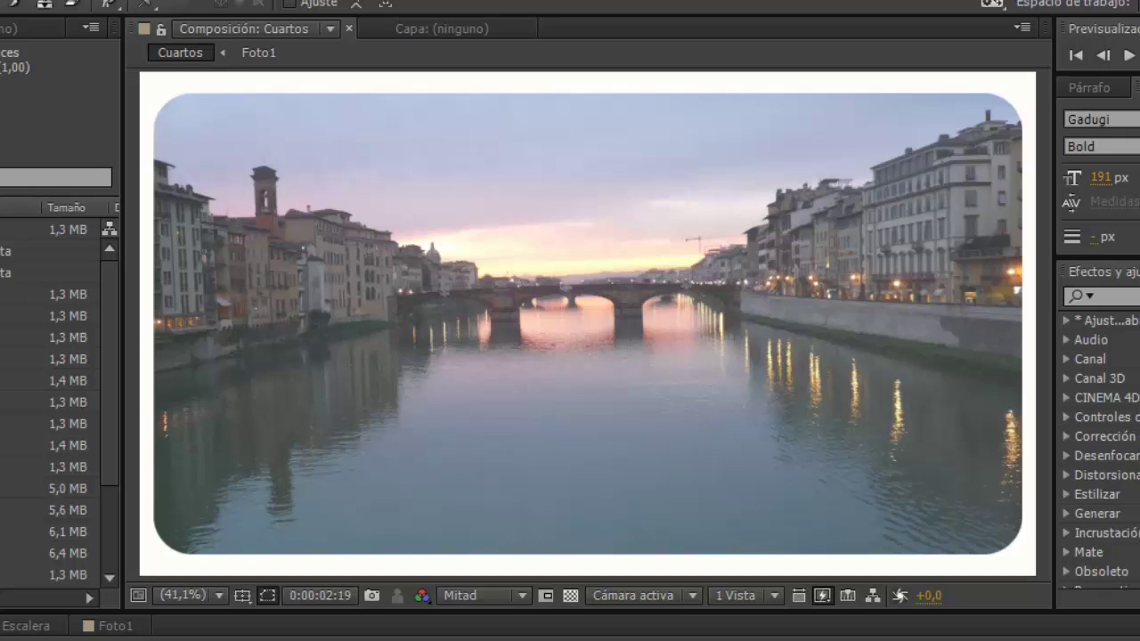
Preview the Cuartos composition, then play the Escalera composition from about one second
{"action": "key", "text": "space"}
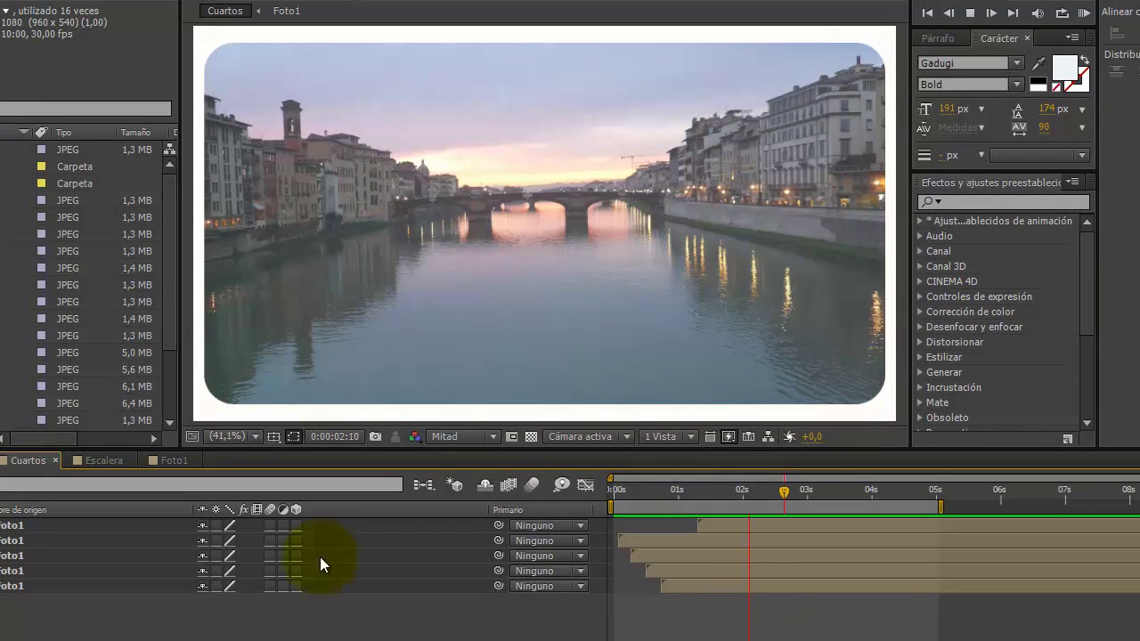
{"action": "key", "text": "space"}
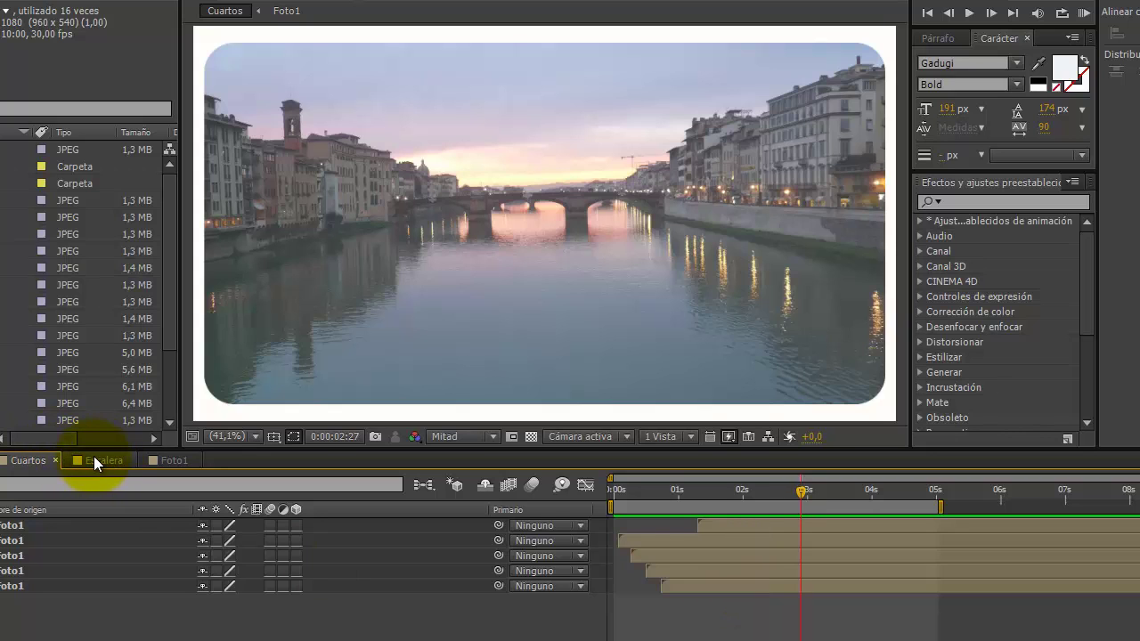
{"action": "left_click", "coordinate": [94, 459]}
{"action": "left_click", "coordinate": [673, 493]}
{"action": "key", "text": "space"}
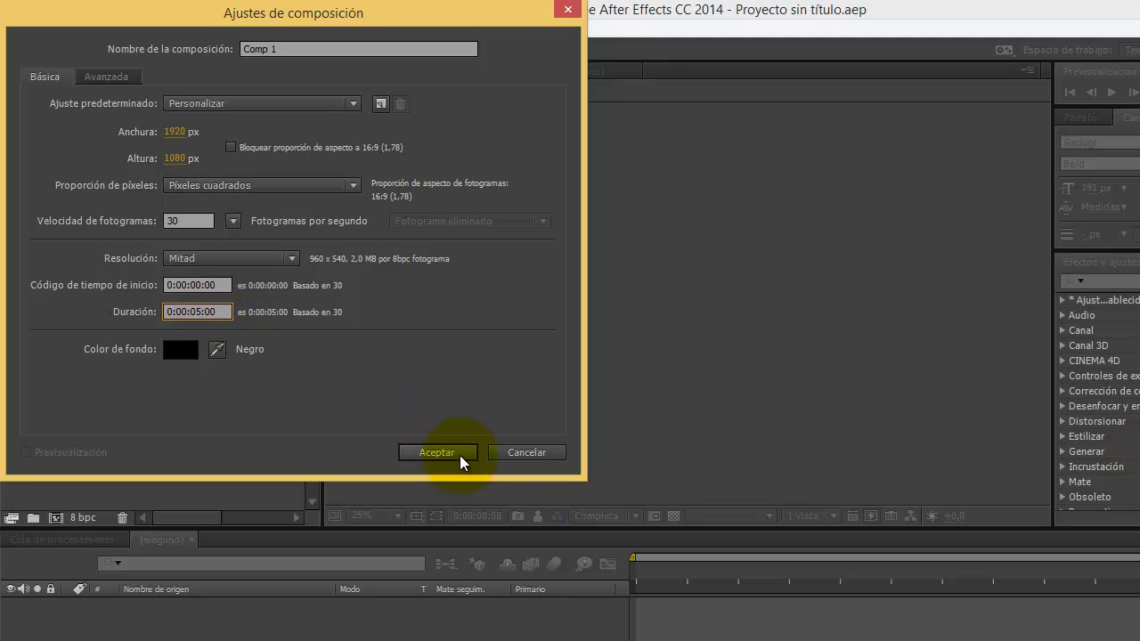
Name the new 1920×1080 composition Cuartos and create it
{"action": "left_click", "coordinate": [461, 456]}
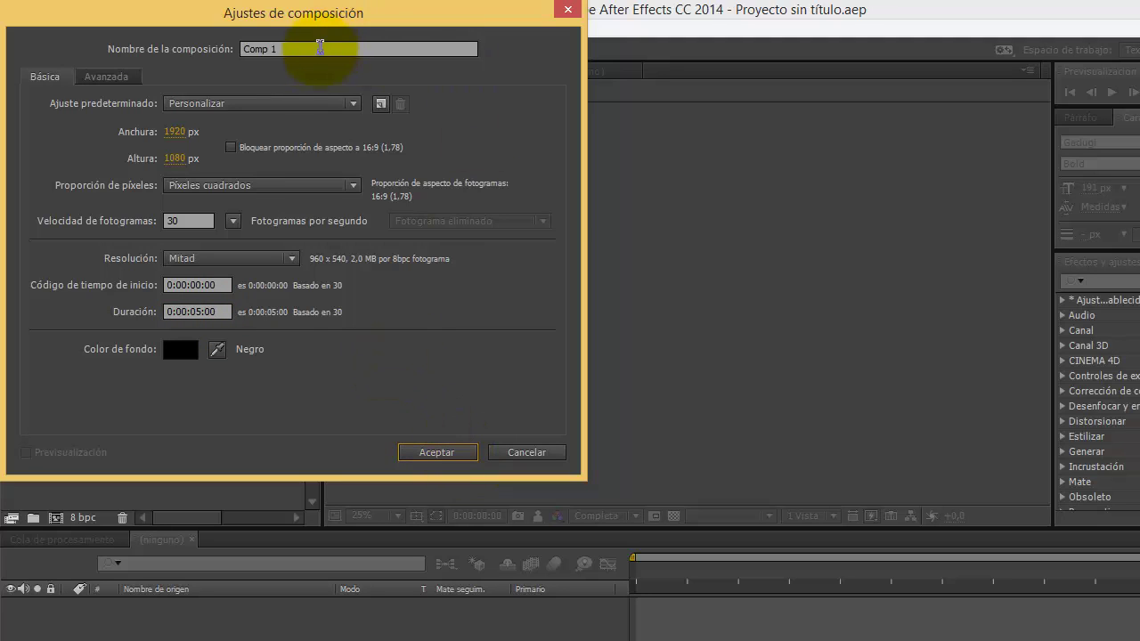
{"action": "left_click", "coordinate": [320, 47]}
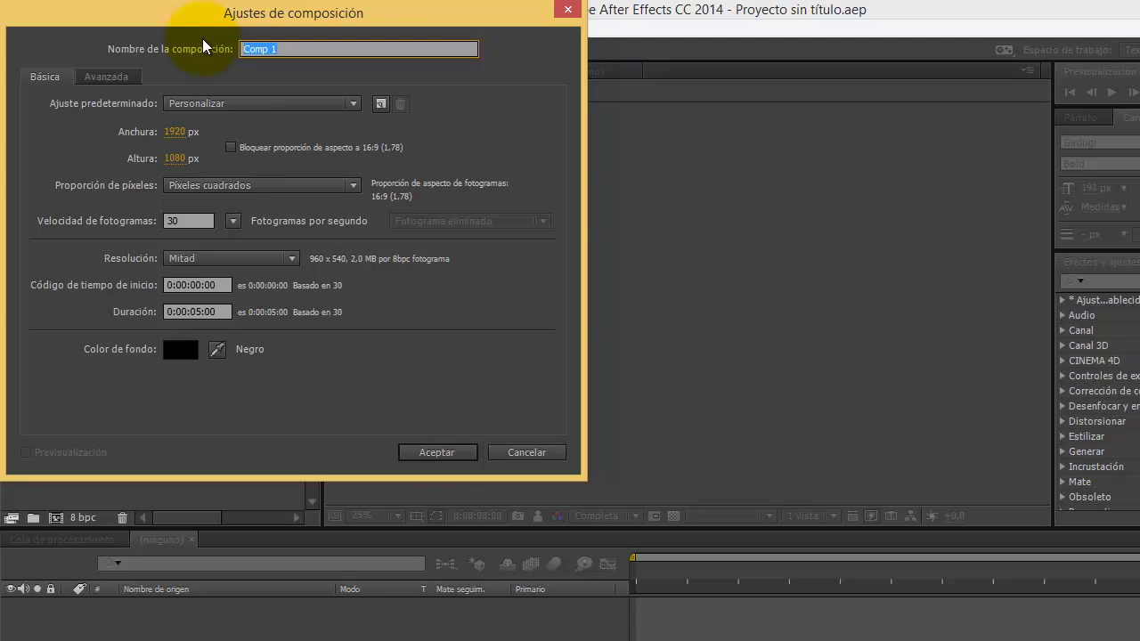
{"action": "type", "text": "Cuartos"}
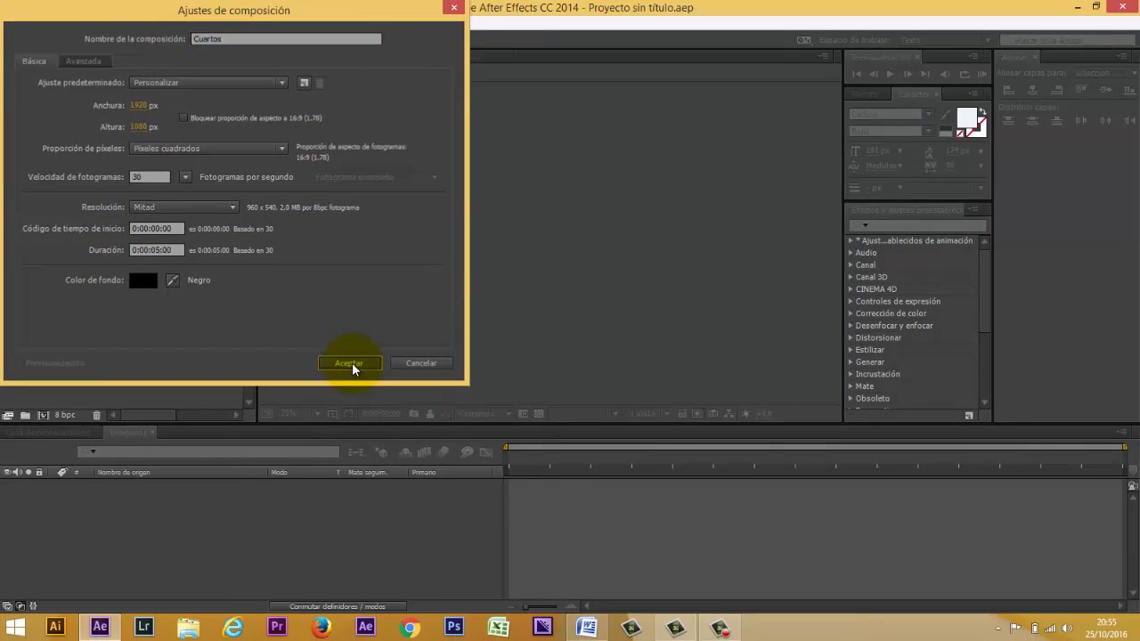
{"action": "left_click", "coordinate": [350, 364]}
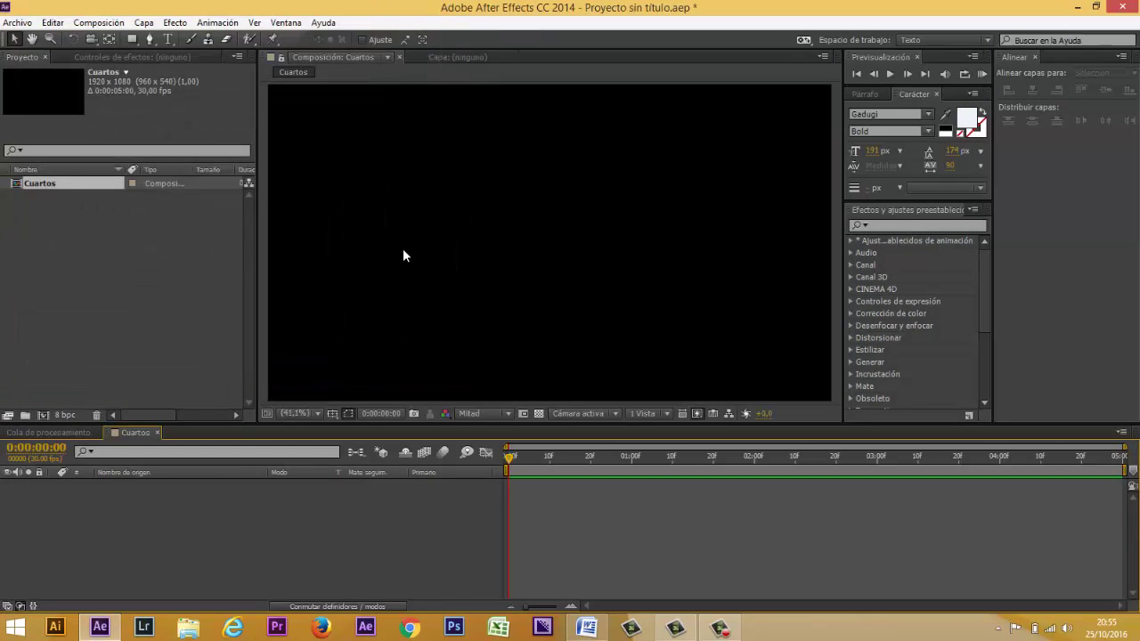
{"action": "double_click", "coordinate": [95, 248]}
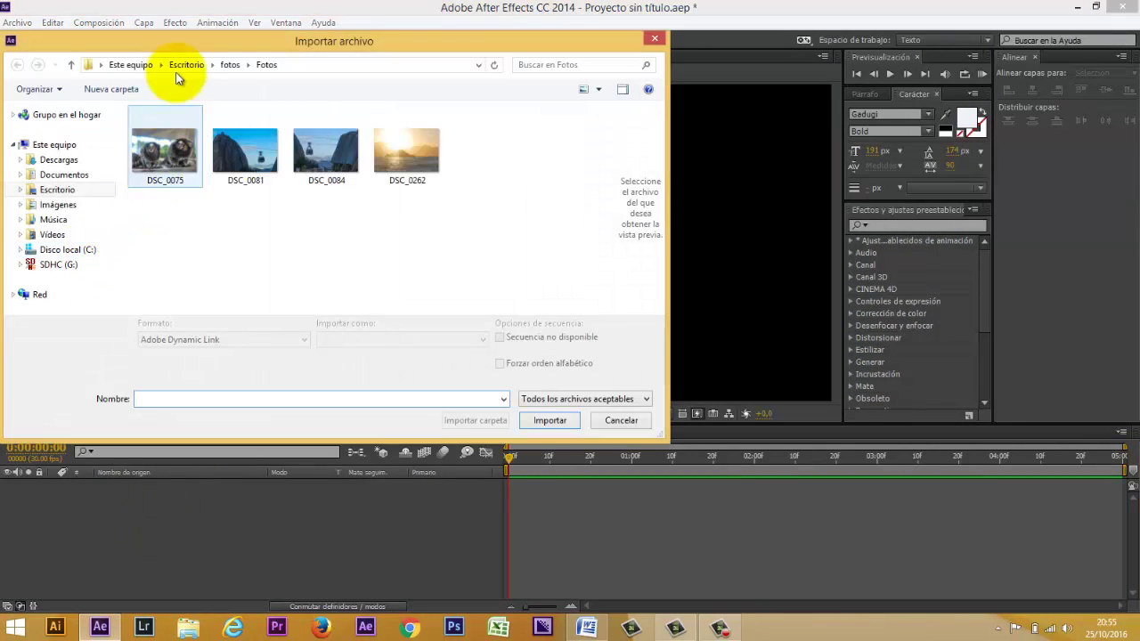
Import the Material italia folder and select ven 4.JPG inside it
{"action": "left_click", "coordinate": [164, 161]}
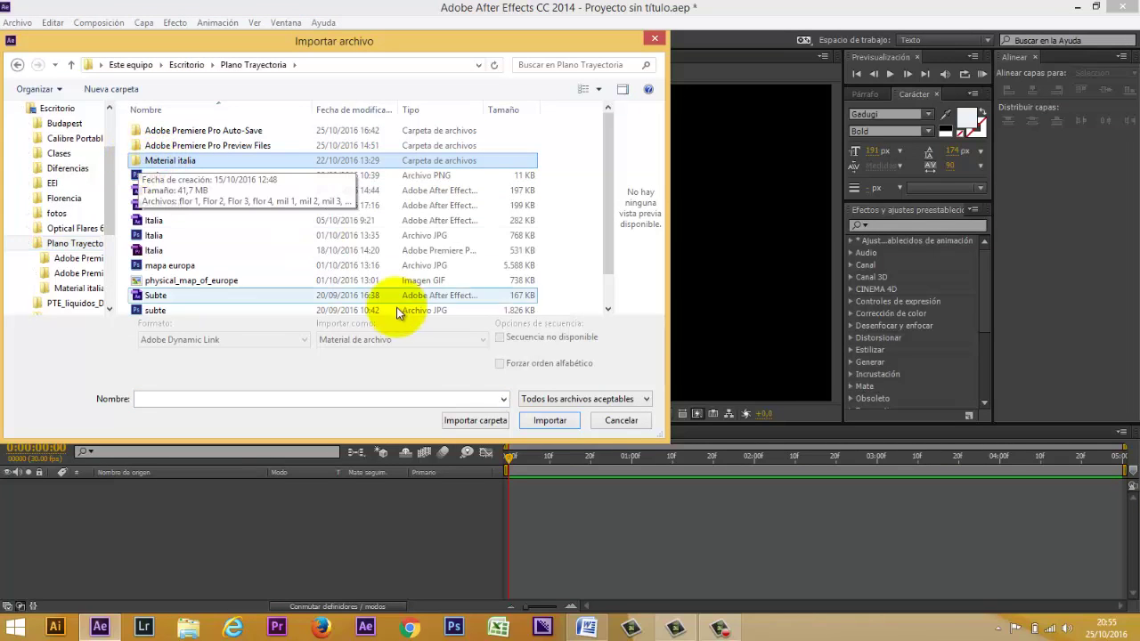
{"action": "left_click", "coordinate": [469, 421]}
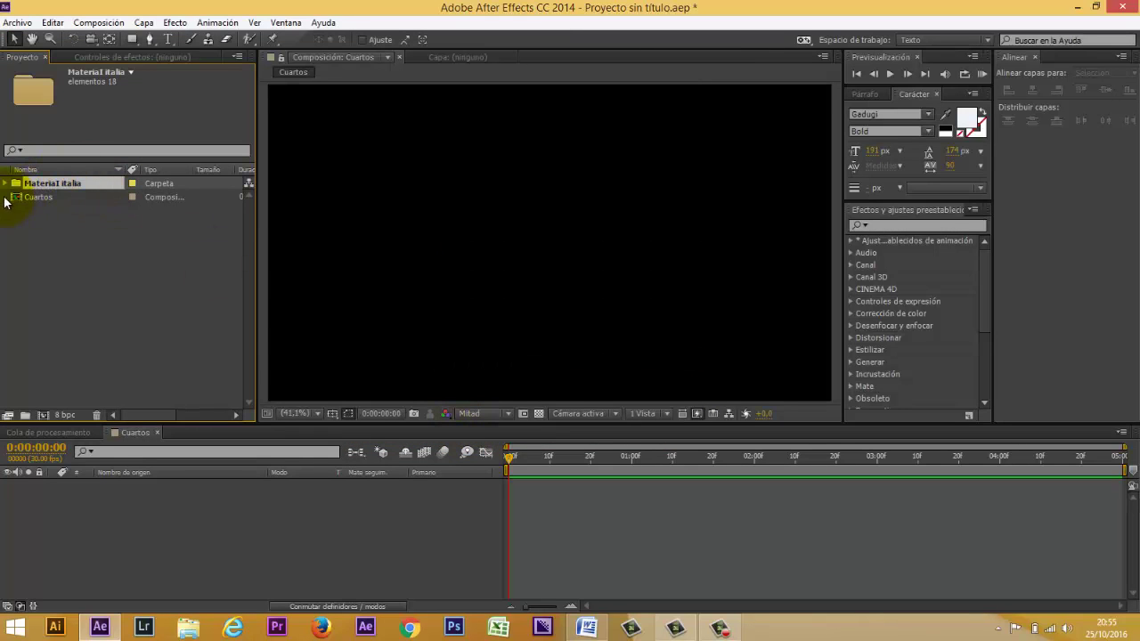
{"action": "left_click", "coordinate": [5, 183]}
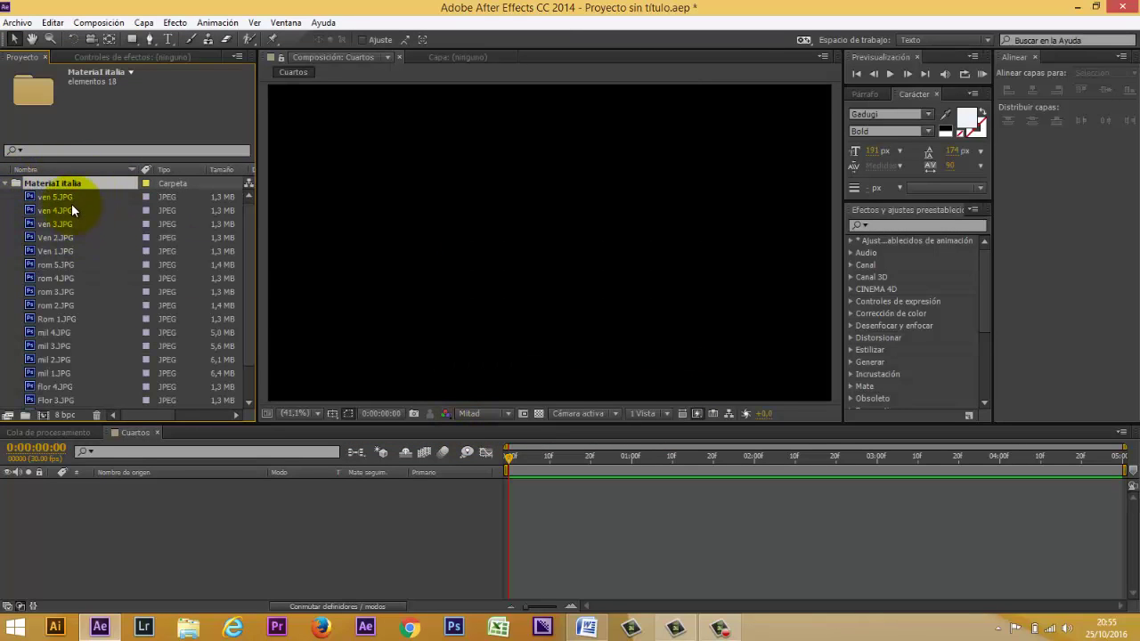
{"action": "left_click", "coordinate": [49, 199]}
{"action": "left_click", "coordinate": [49, 210]}
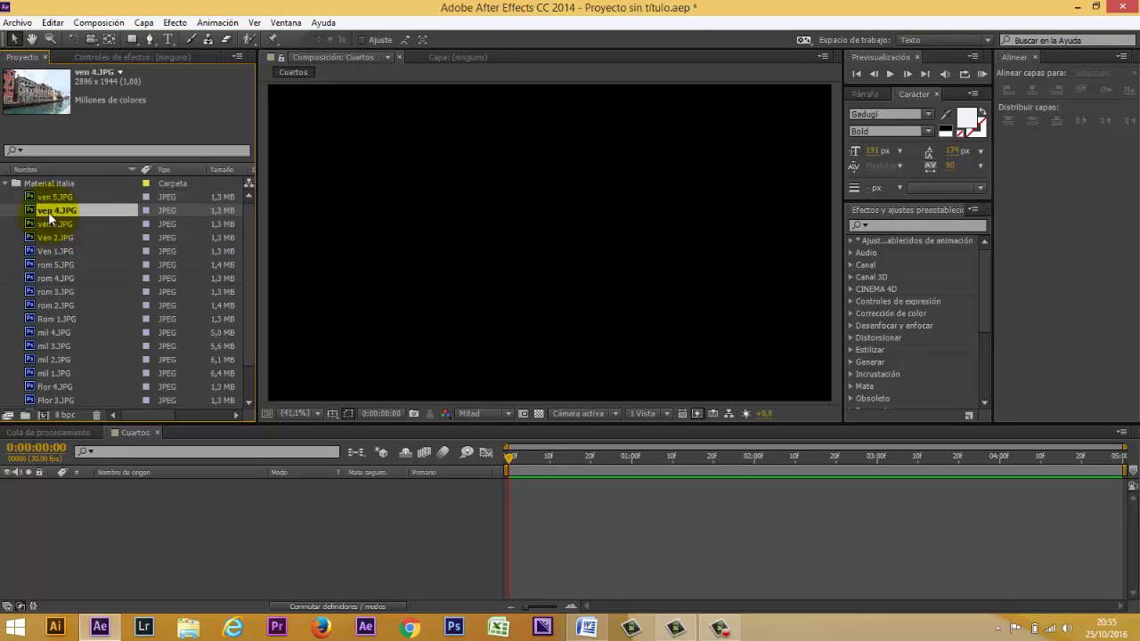
Drop ven 4.JPG into Cuartos and scale it with Ajustar a ancho de comp
{"action": "left_click_drag", "start_coordinate": [66, 341], "coordinate": [100, 499]}
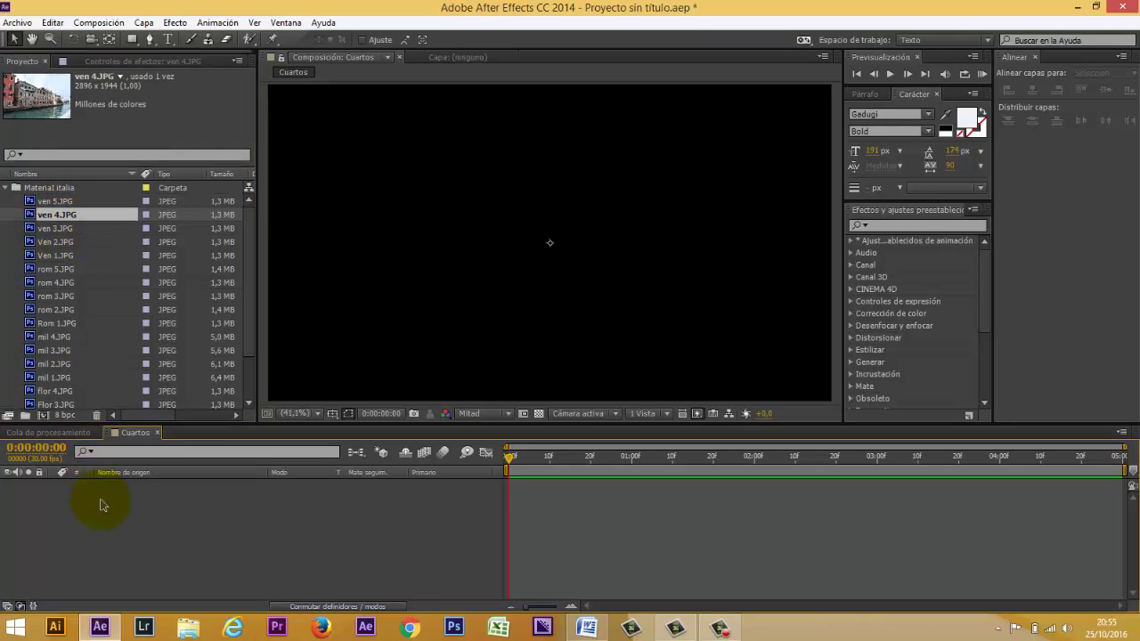
{"action": "key", "text": "comma"}
{"action": "key", "text": "comma"}
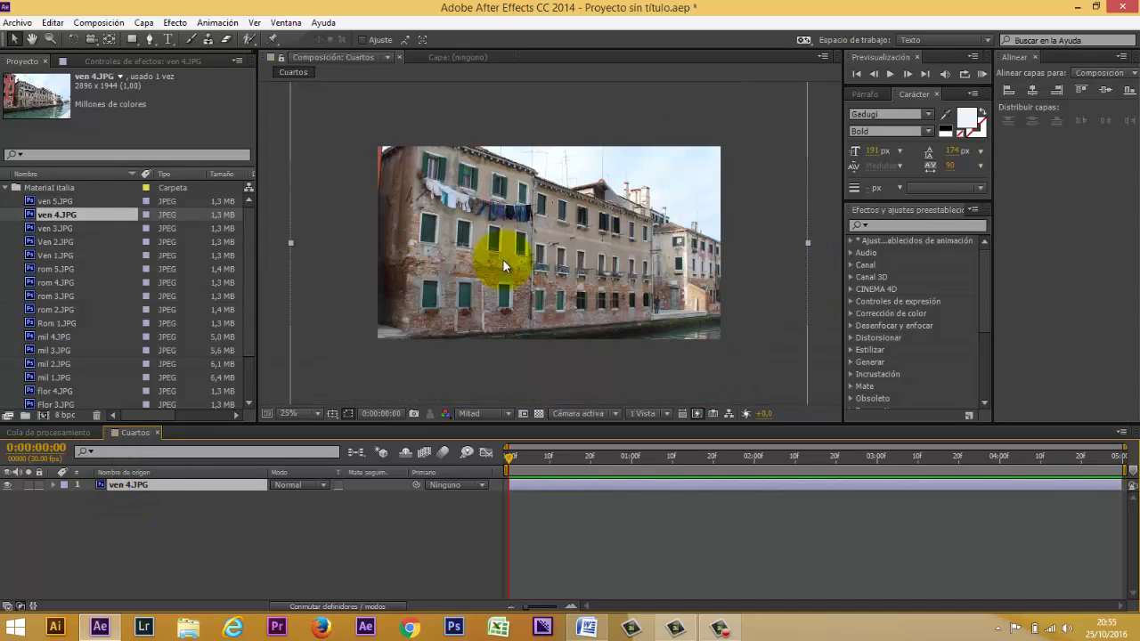
{"action": "key", "text": "comma"}
{"action": "key", "text": "comma"}
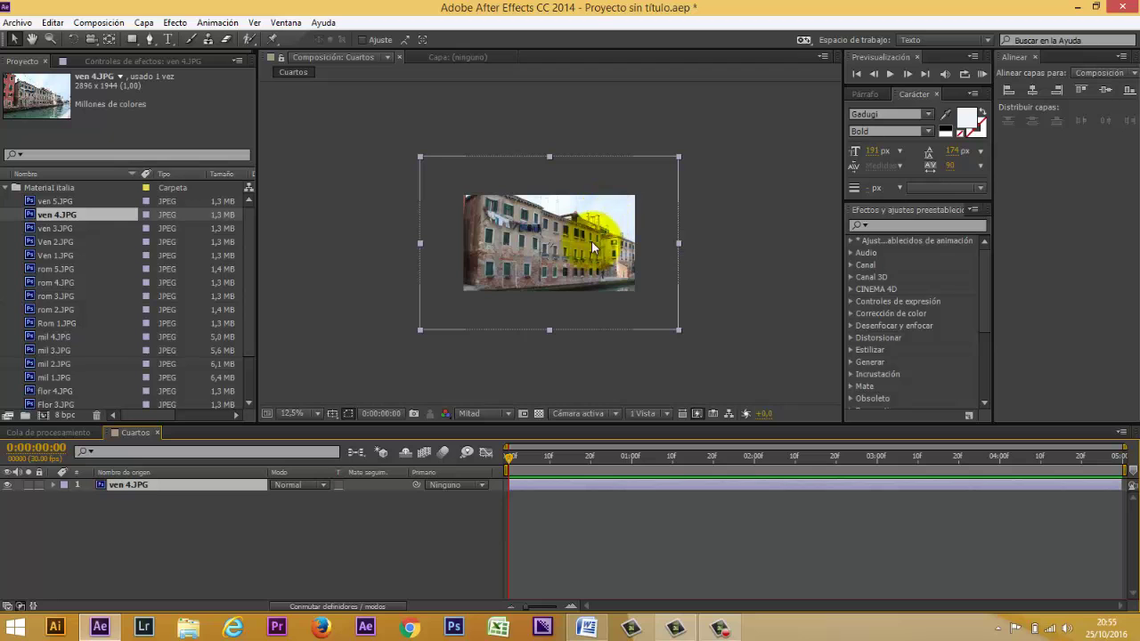
{"action": "right_click", "coordinate": [188, 486]}
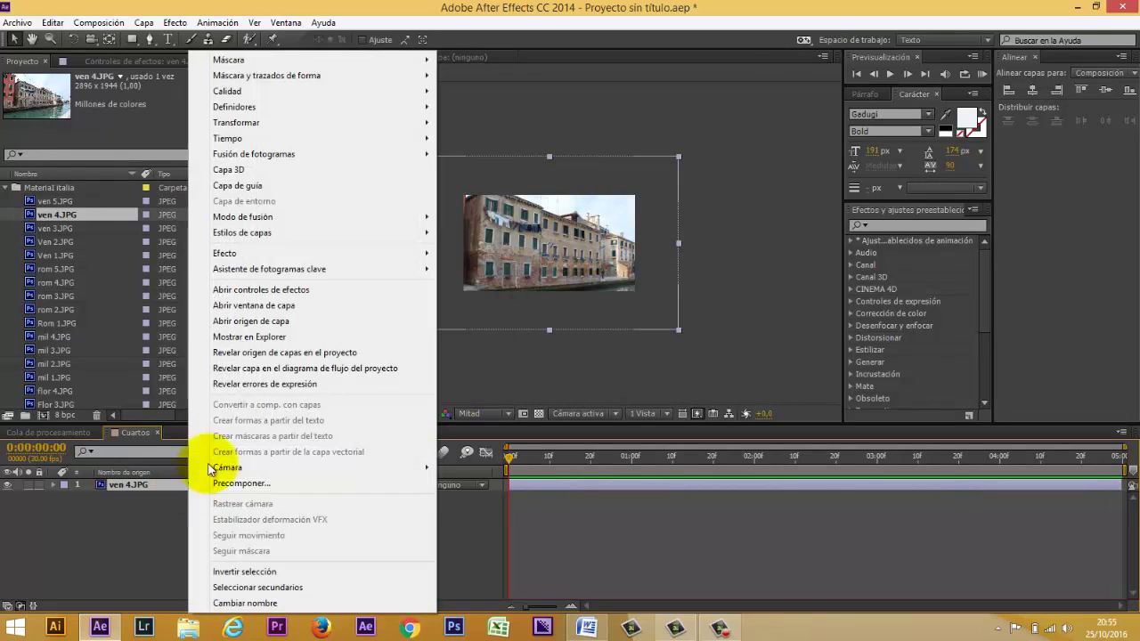
{"action": "mouse_move", "coordinate": [297, 125]}
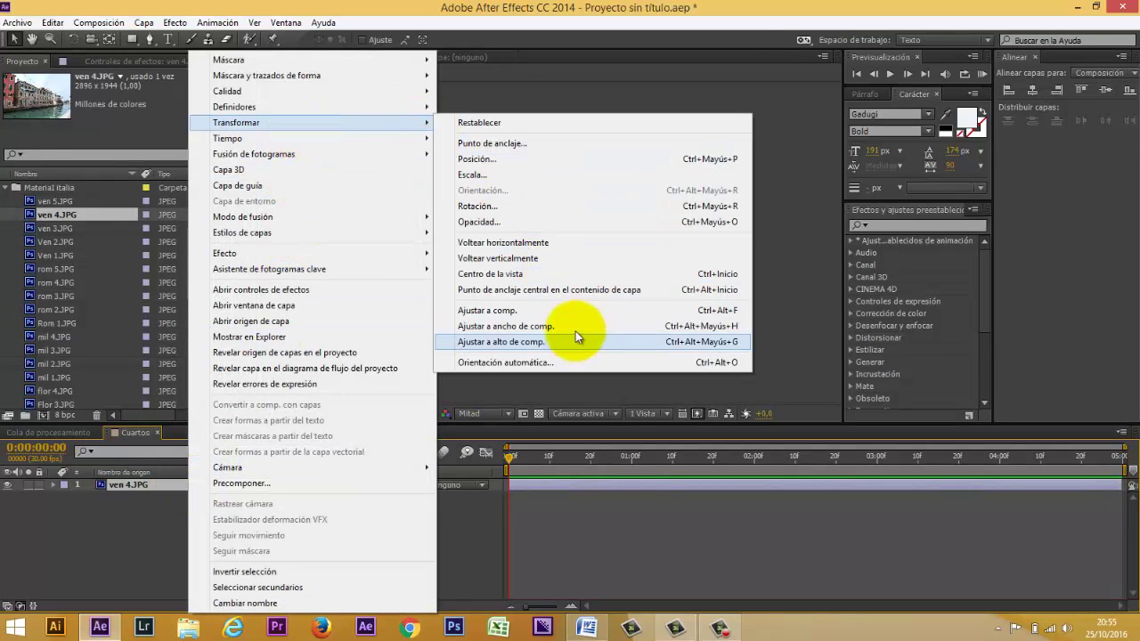
{"action": "left_click", "coordinate": [566, 328]}
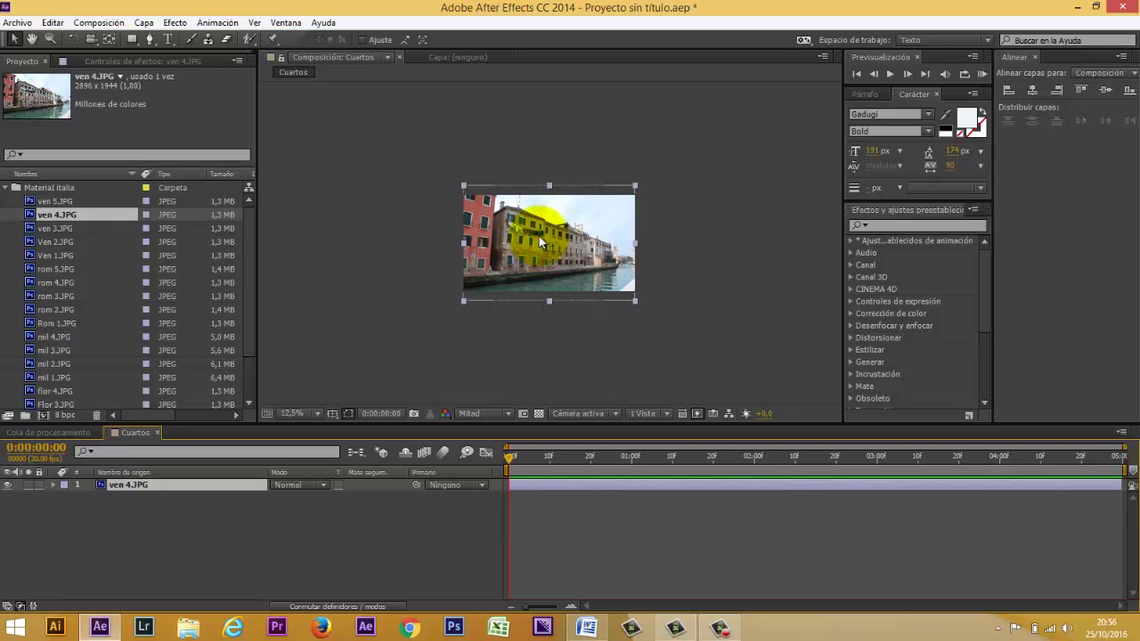
{"action": "left_click", "coordinate": [135, 528]}
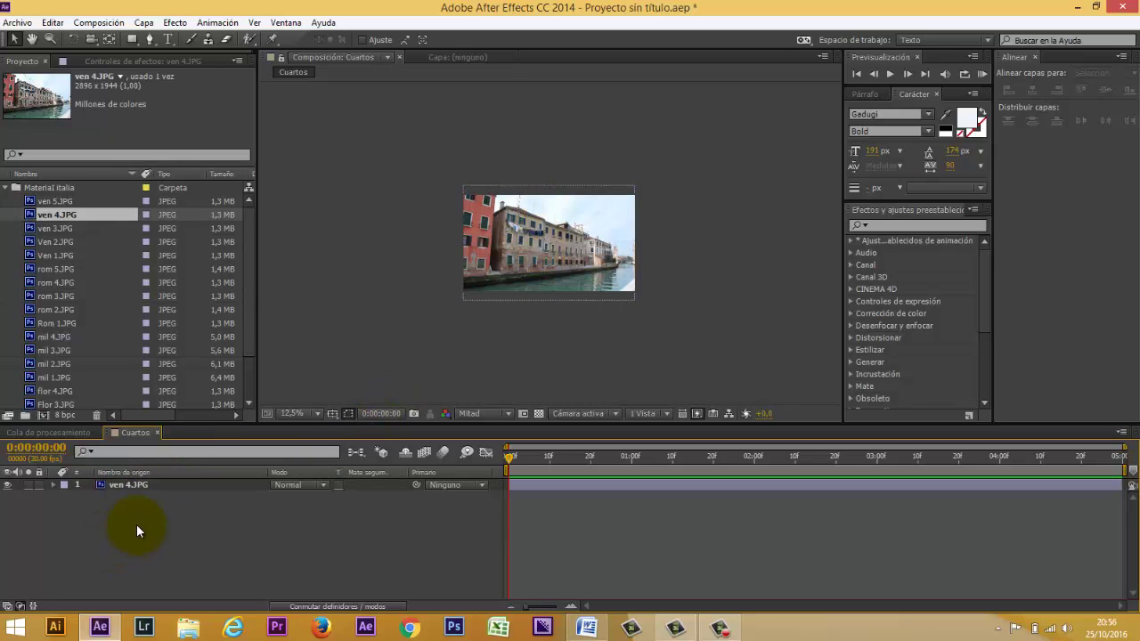
{"action": "right_click", "coordinate": [137, 520]}
Create a white solid named fondo and move it beneath ven 4.JPG
{"action": "mouse_move", "coordinate": [229, 372]}
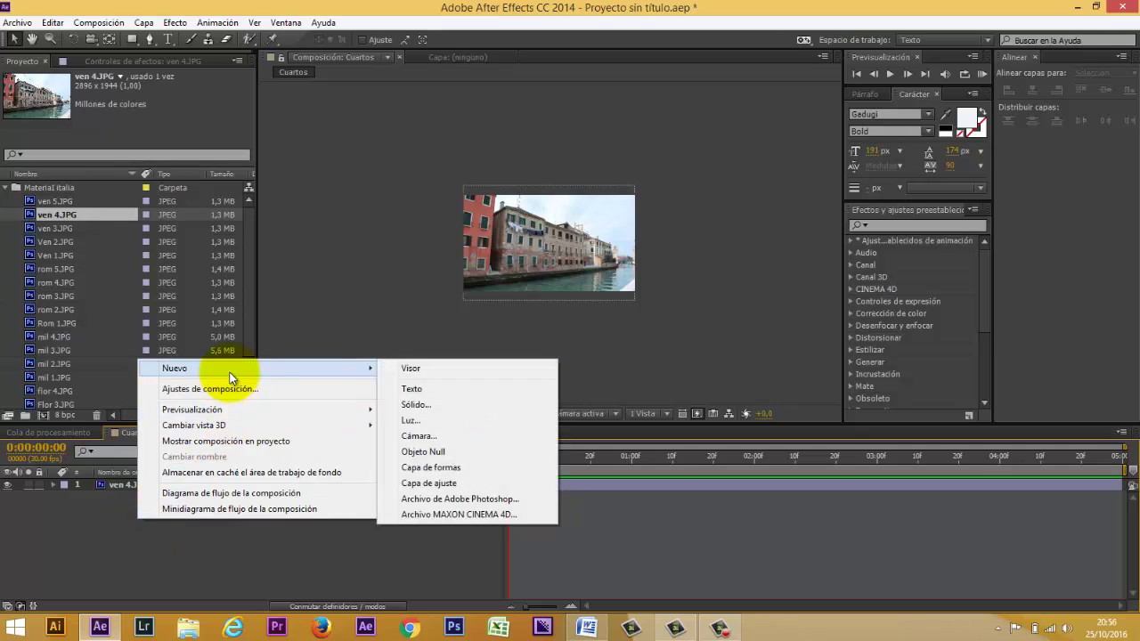
{"action": "left_click", "coordinate": [439, 405]}
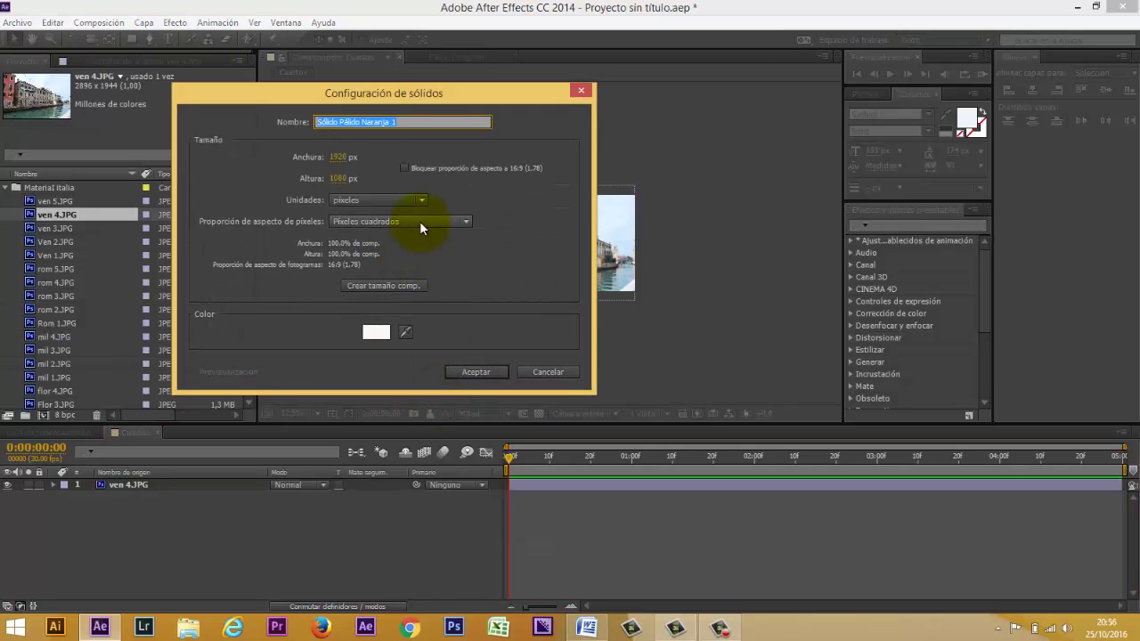
{"action": "type", "text": "fondo"}
{"action": "left_click", "coordinate": [499, 371]}
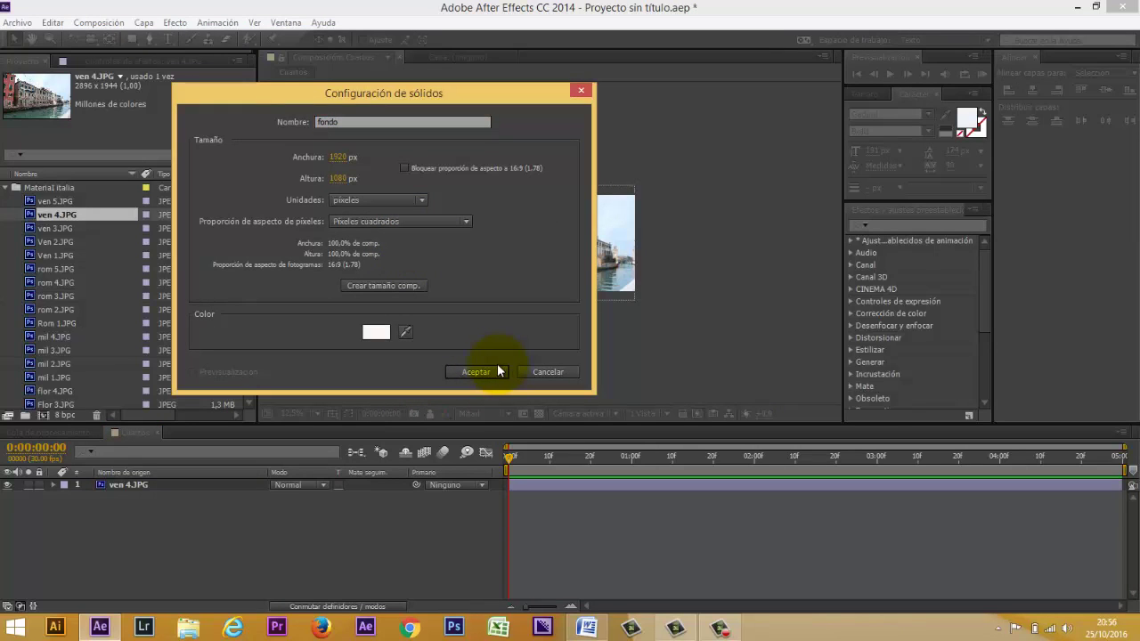
{"action": "left_click", "coordinate": [495, 370]}
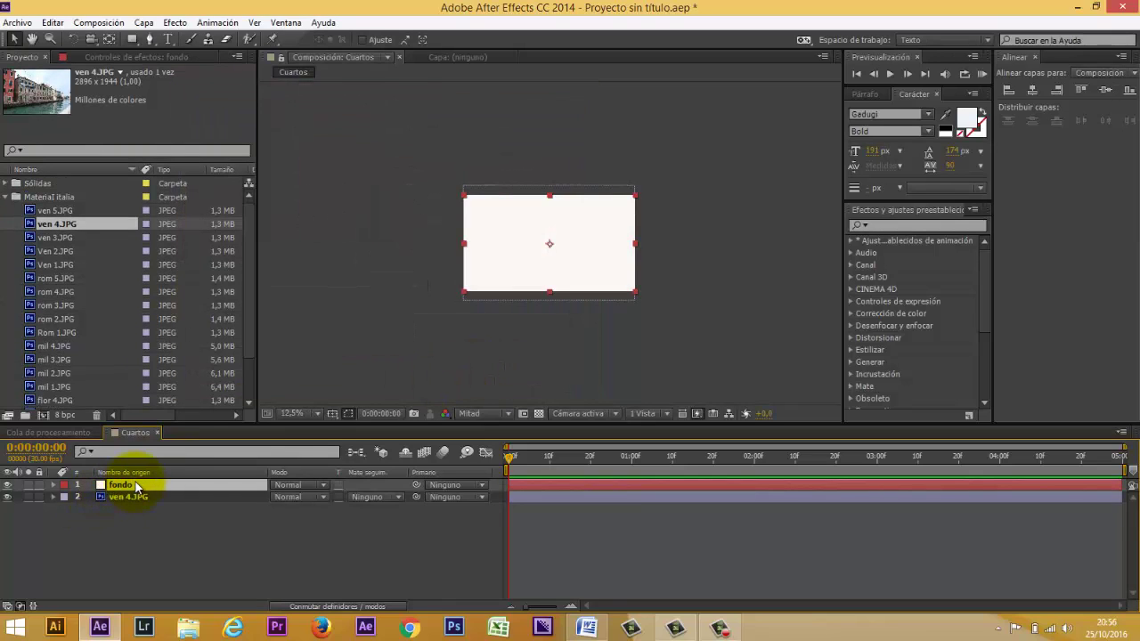
{"action": "left_click_drag", "start_coordinate": [105, 496], "coordinate": [138, 508]}
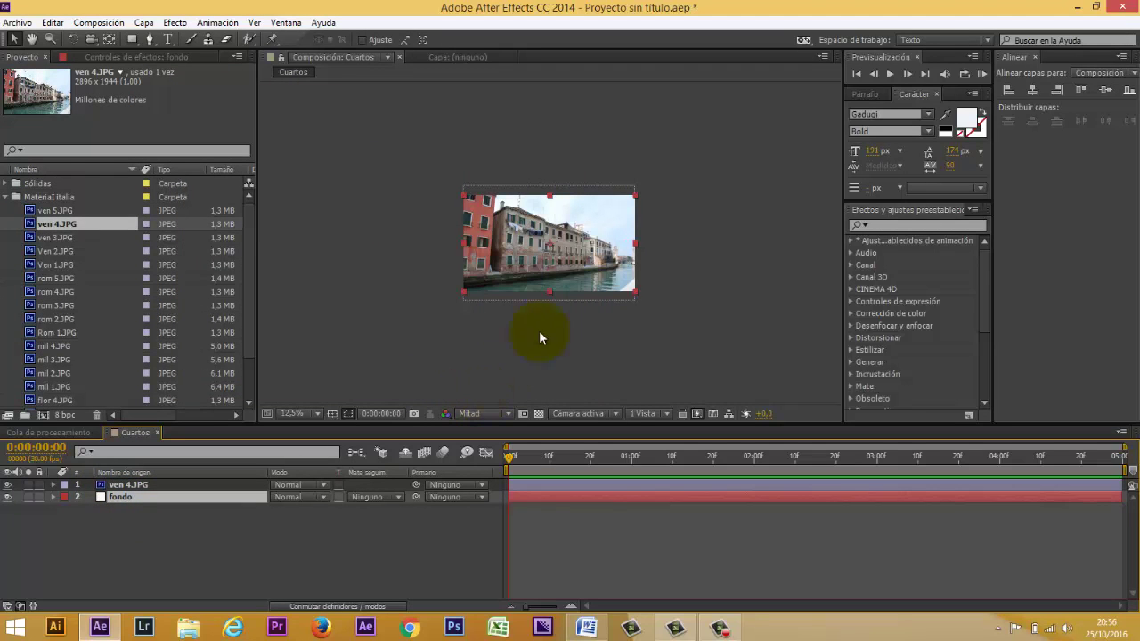
Draw a rounded rectangle over the Venice photo at 25% zoom
{"action": "left_click", "coordinate": [133, 39]}
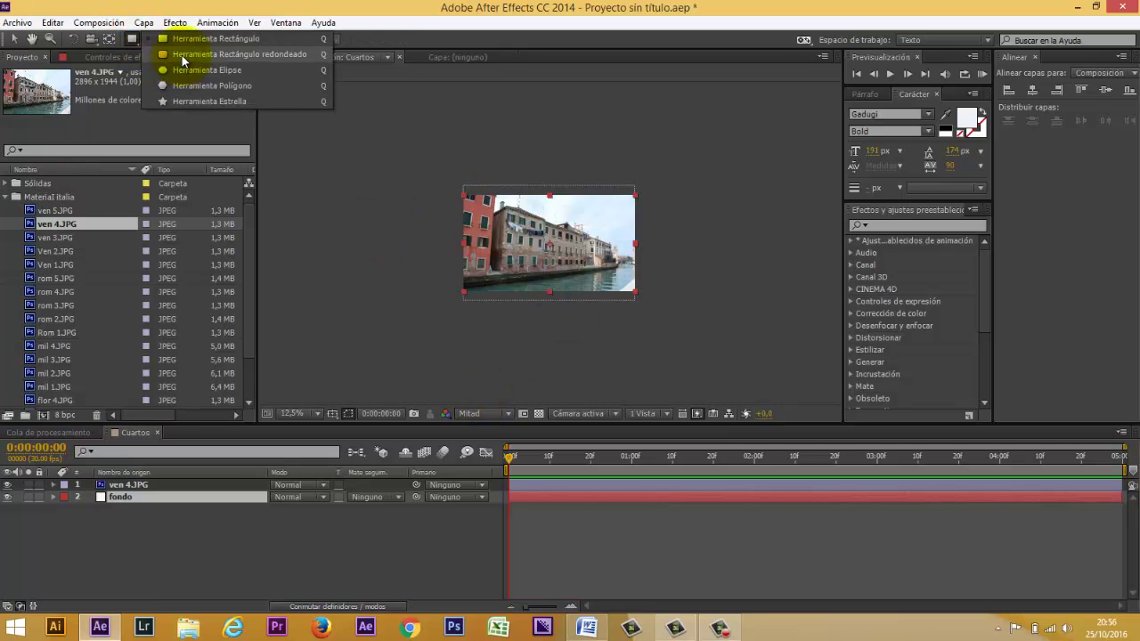
{"action": "left_click", "coordinate": [182, 55]}
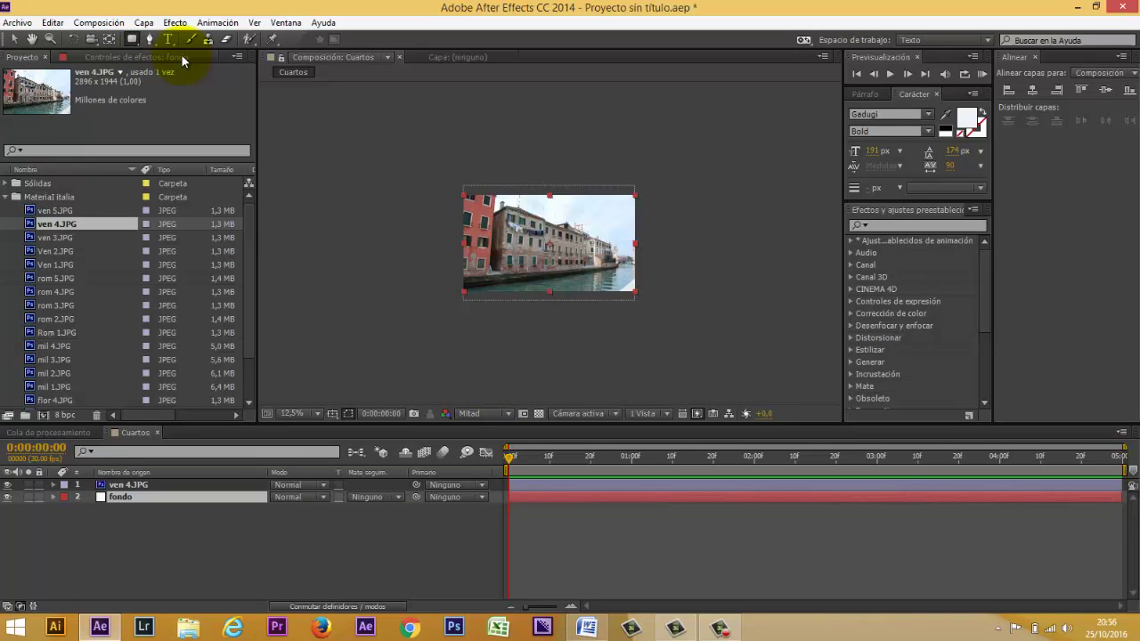
{"action": "left_click", "coordinate": [94, 513]}
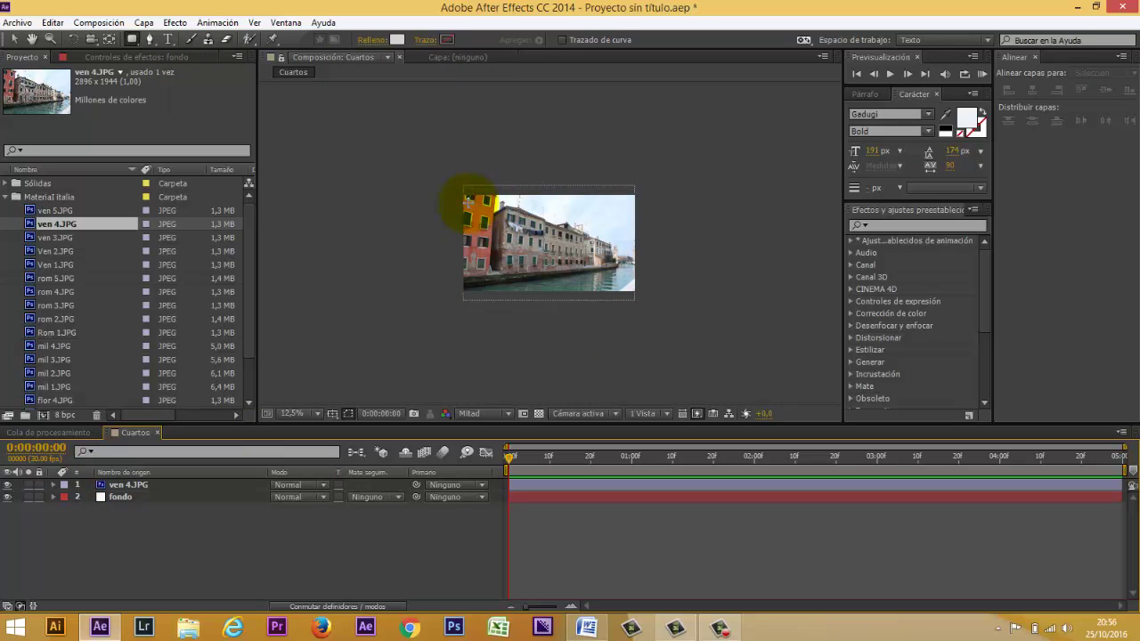
{"action": "key", "text": "period"}
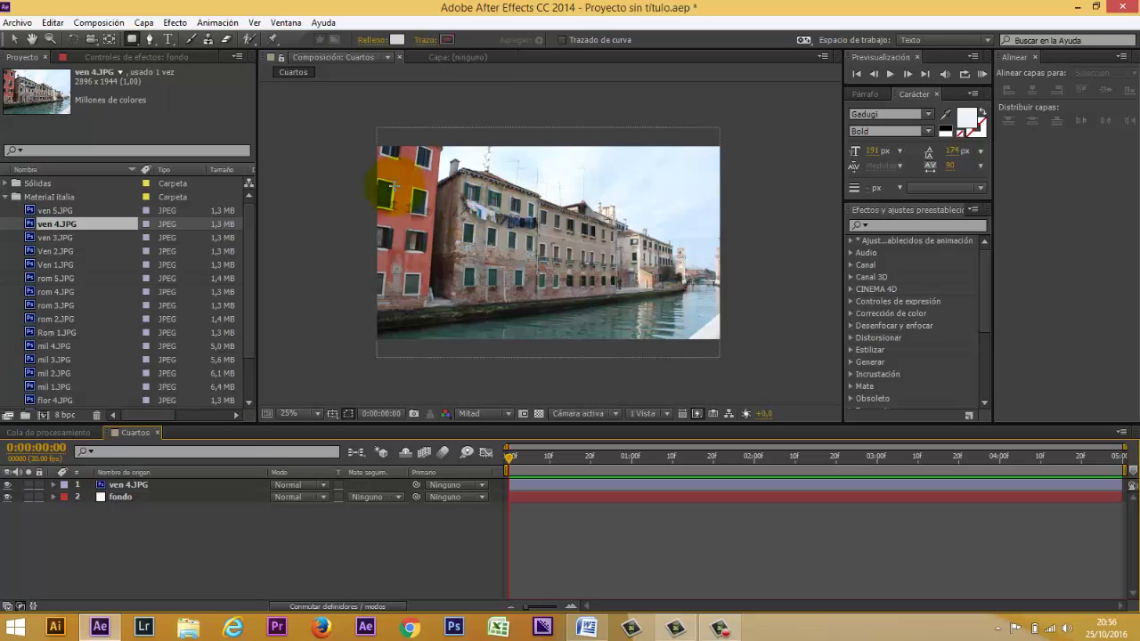
{"action": "mouse_move", "coordinate": [380, 151]}
{"action": "left_mouse_down"}
{"action": "mouse_move", "coordinate": [732, 333]}
{"action": "mouse_move", "coordinate": [715, 337]}
{"action": "left_mouse_up"}
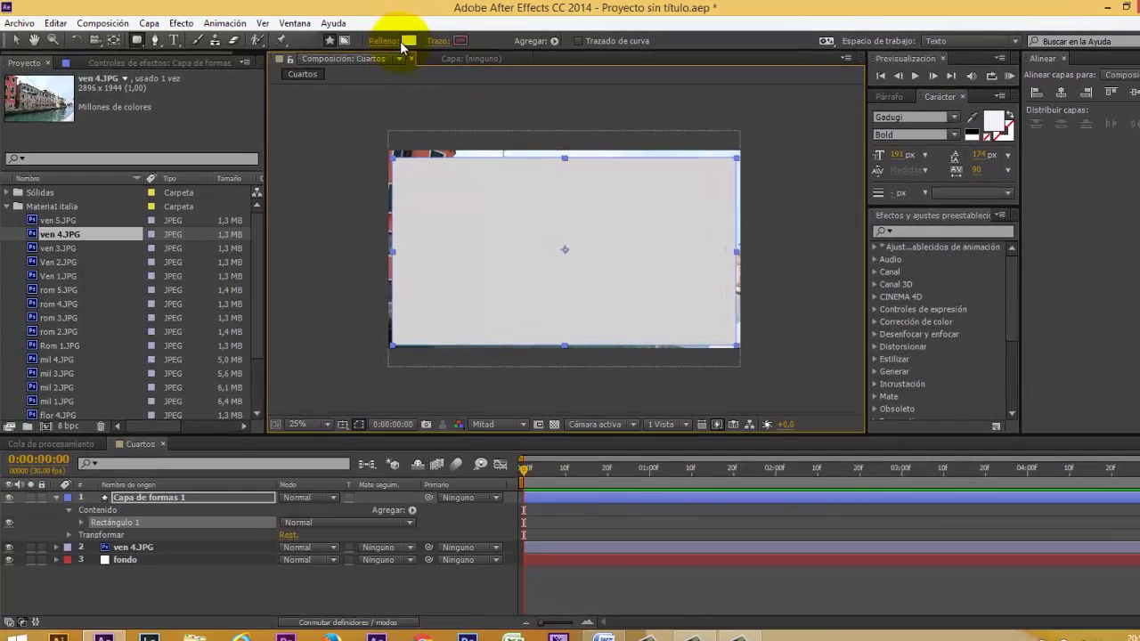
Set the rectangle's fill to near-white FEF8F8
{"action": "left_click", "coordinate": [405, 40]}
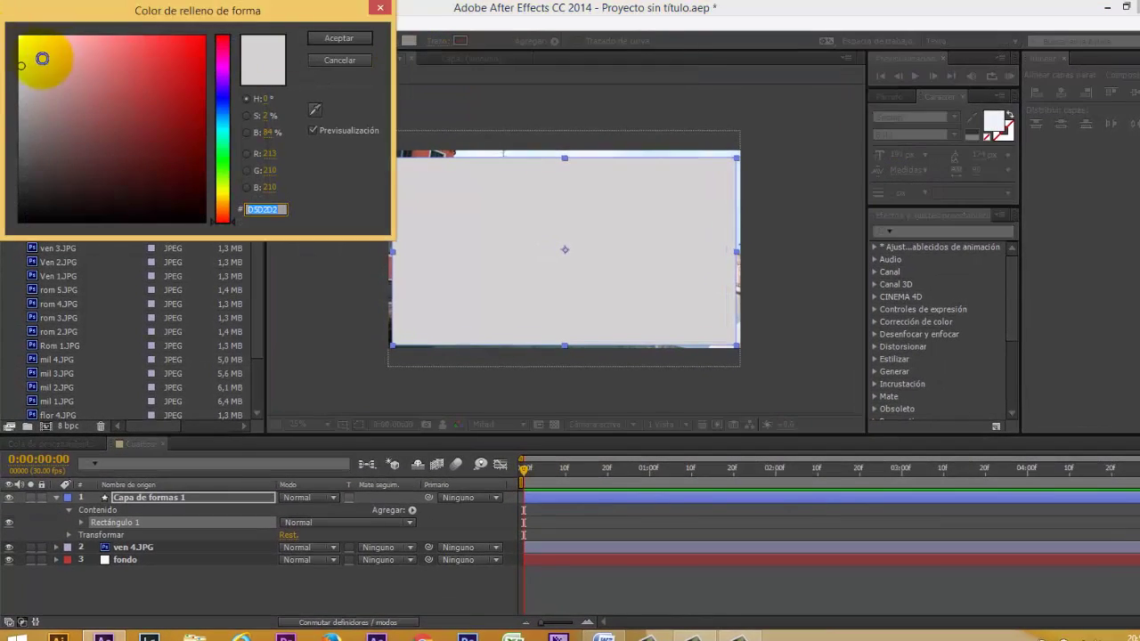
{"action": "left_click", "coordinate": [22, 38]}
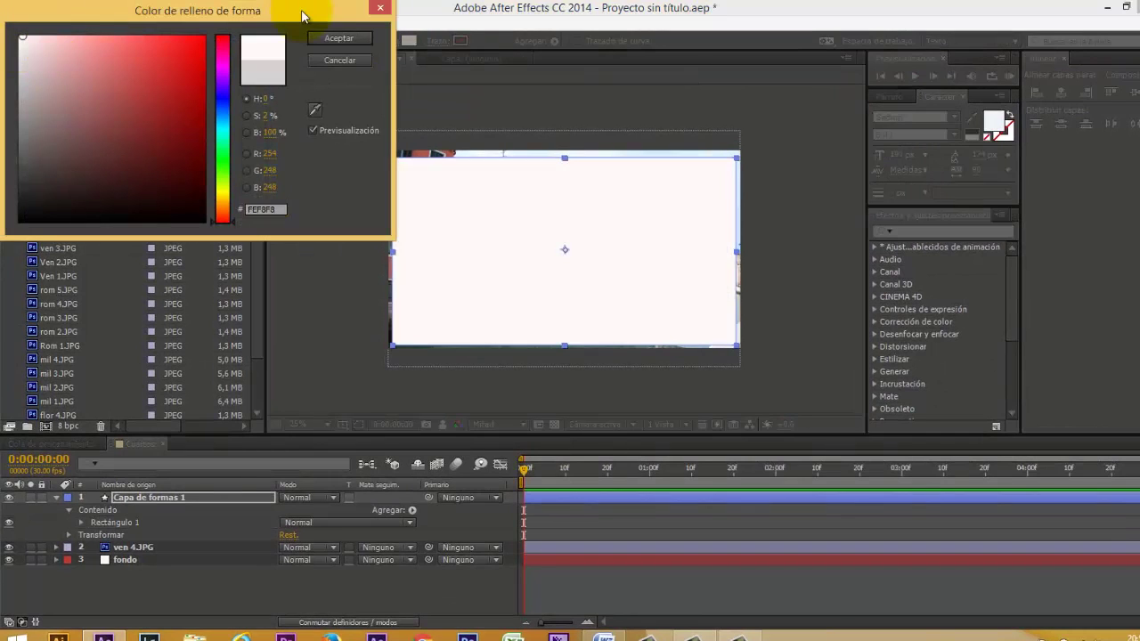
{"action": "left_click", "coordinate": [355, 36]}
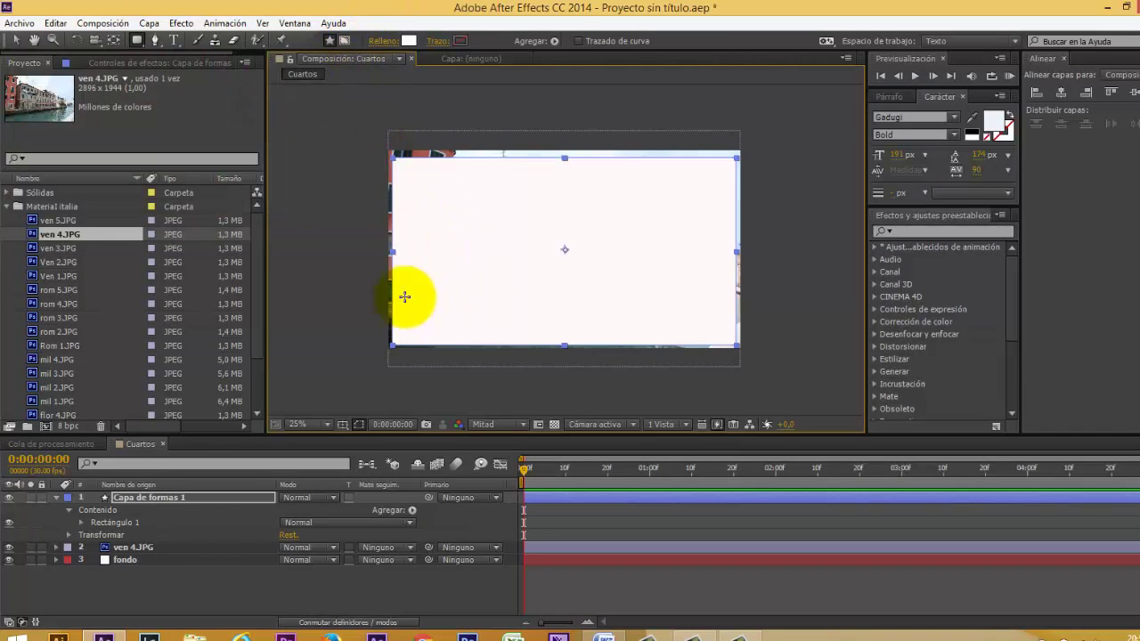
Set Rectangle Path 1 Roundness to 84
{"action": "left_click", "coordinate": [81, 521]}
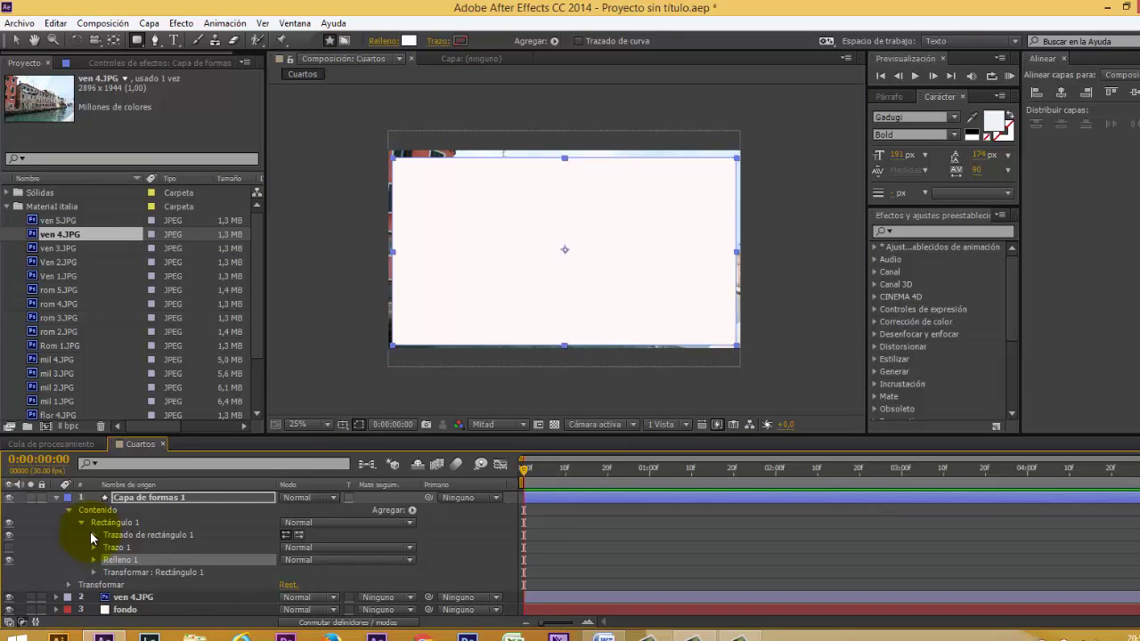
{"action": "left_click", "coordinate": [91, 533]}
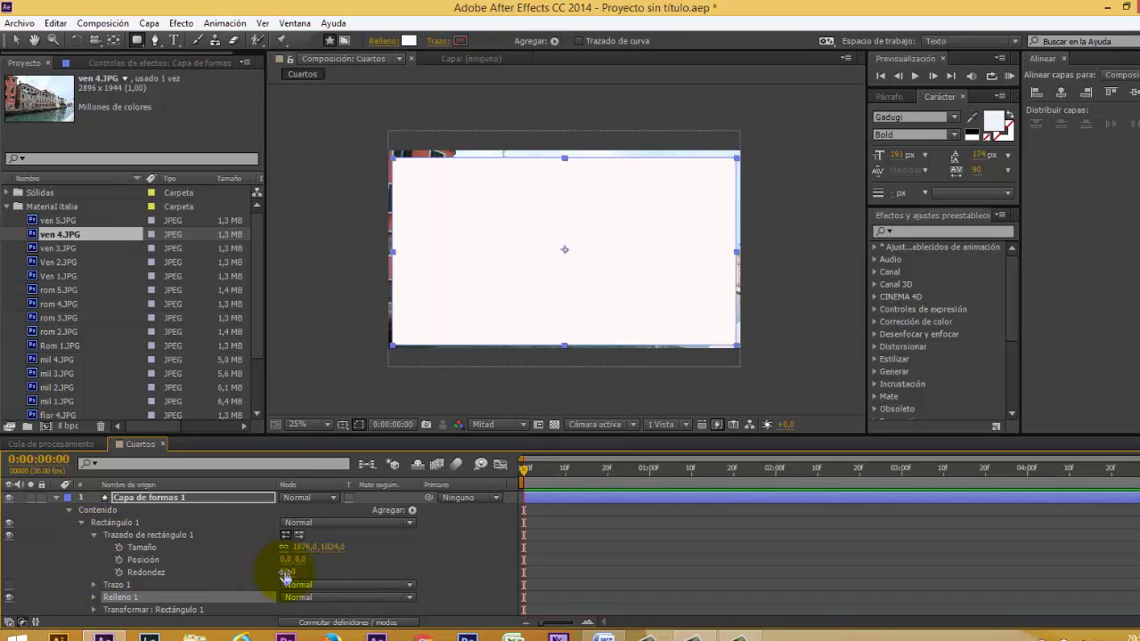
{"action": "left_click_drag", "start_coordinate": [283, 571], "coordinate": [320, 559]}
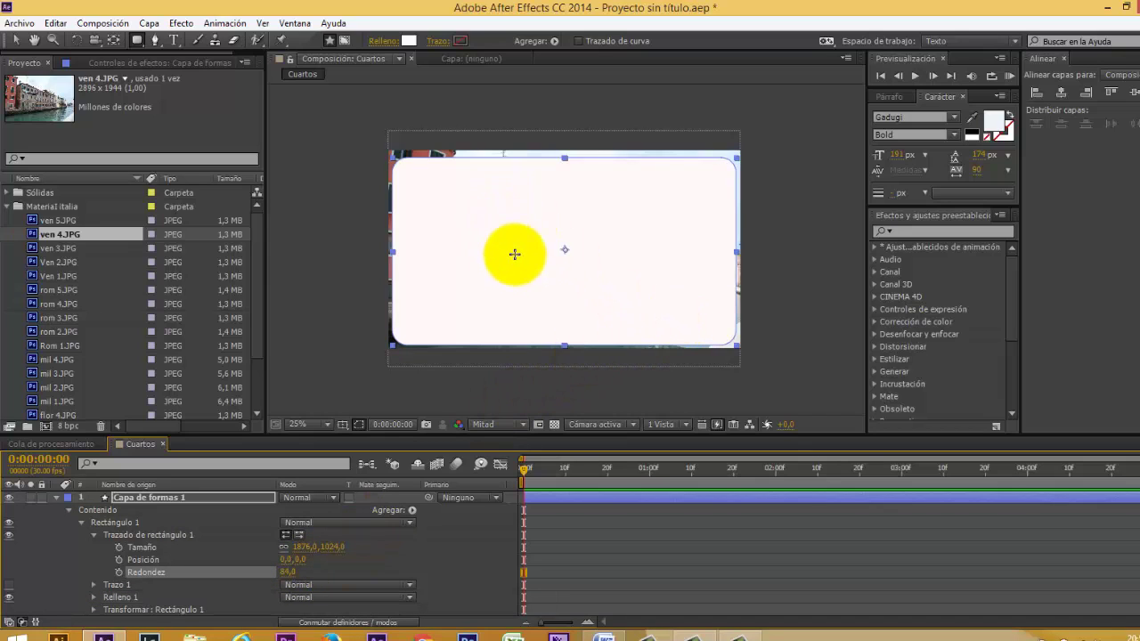
Centre the rounded rectangle vertically with Align Vertical Centers
{"action": "left_click", "coordinate": [16, 42]}
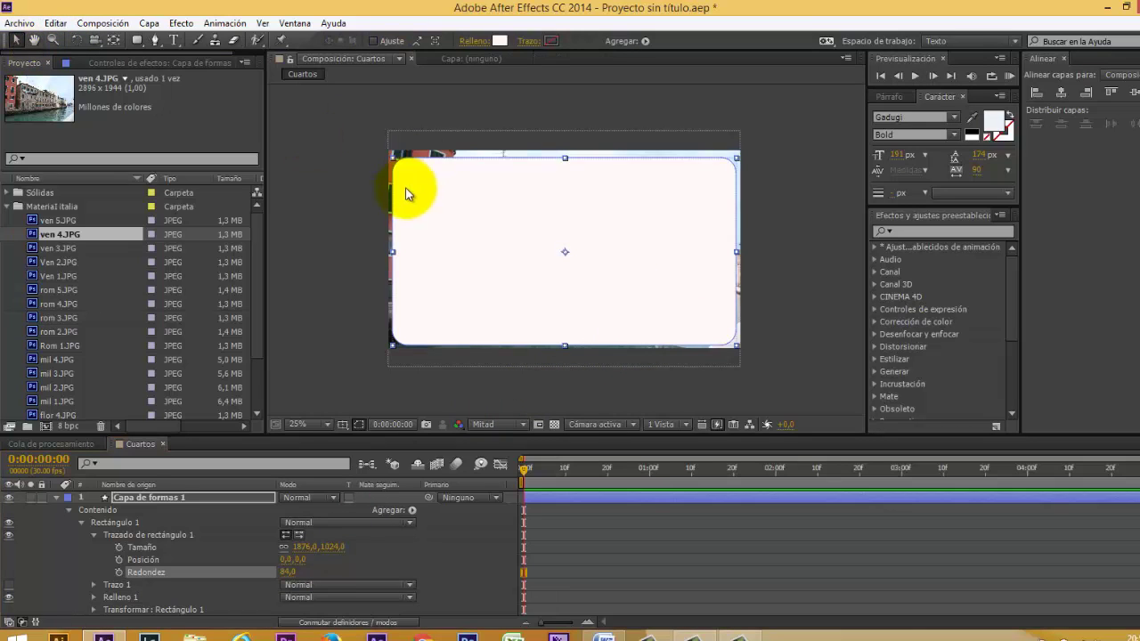
{"action": "left_click", "coordinate": [440, 184]}
{"action": "left_click", "coordinate": [1056, 79]}
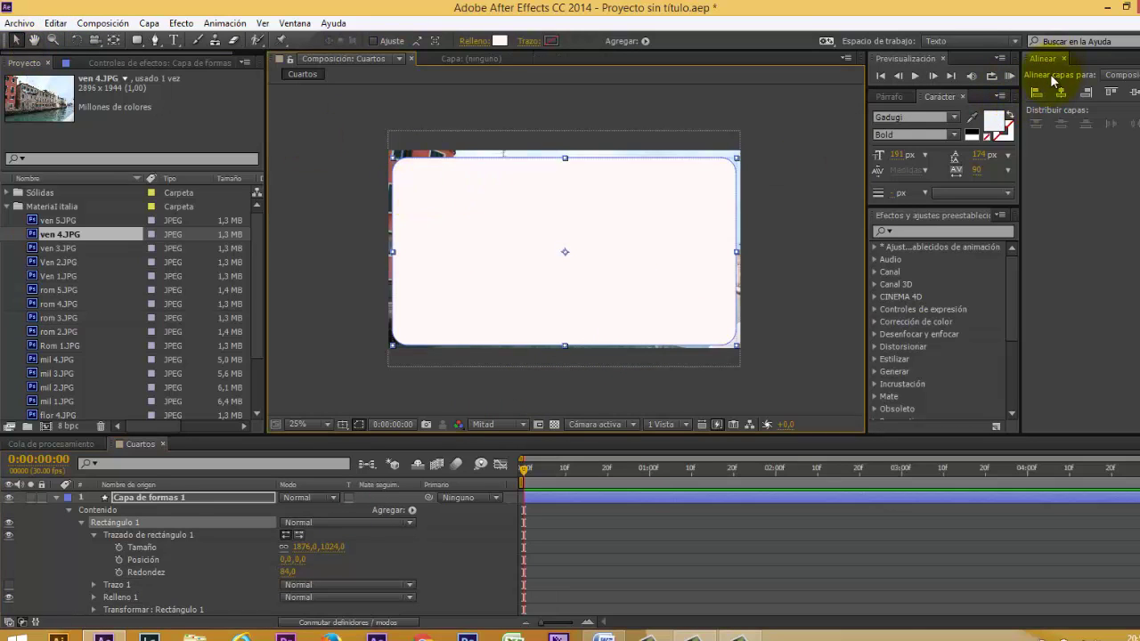
{"action": "left_click", "coordinate": [1062, 92]}
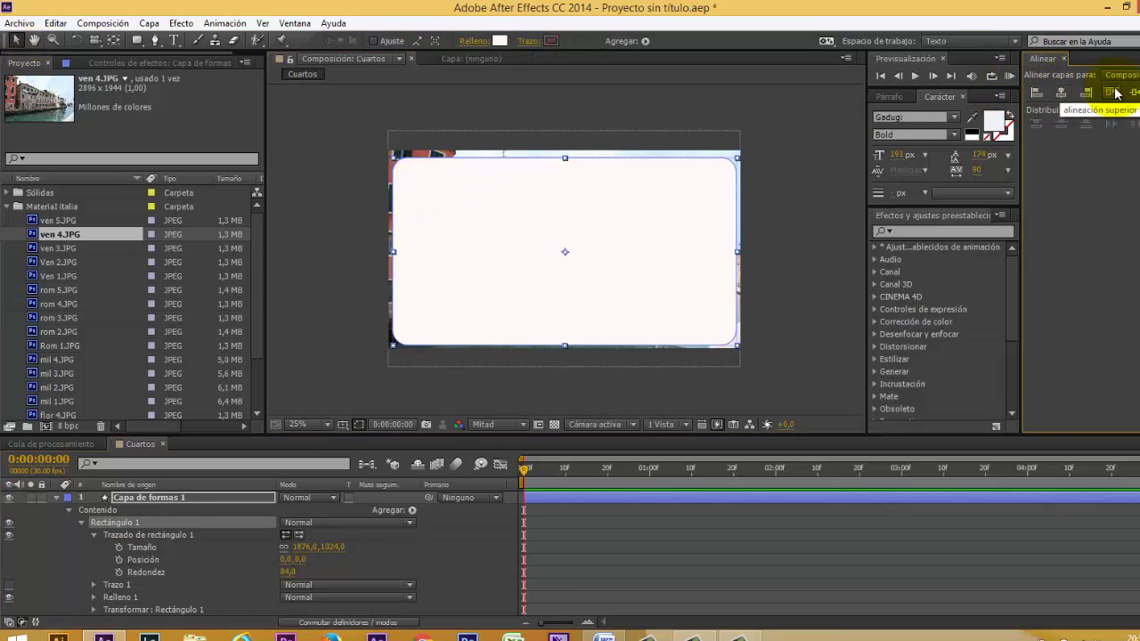
{"action": "left_click", "coordinate": [1134, 93]}
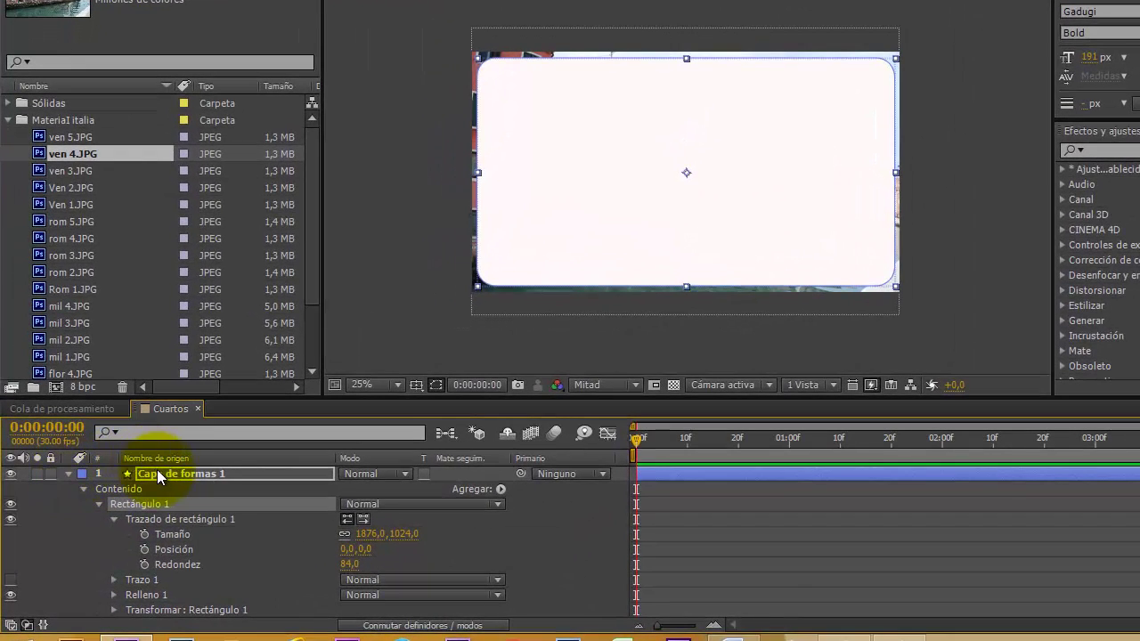
Rename the shape layer to MATE
{"action": "left_click", "coordinate": [157, 472]}
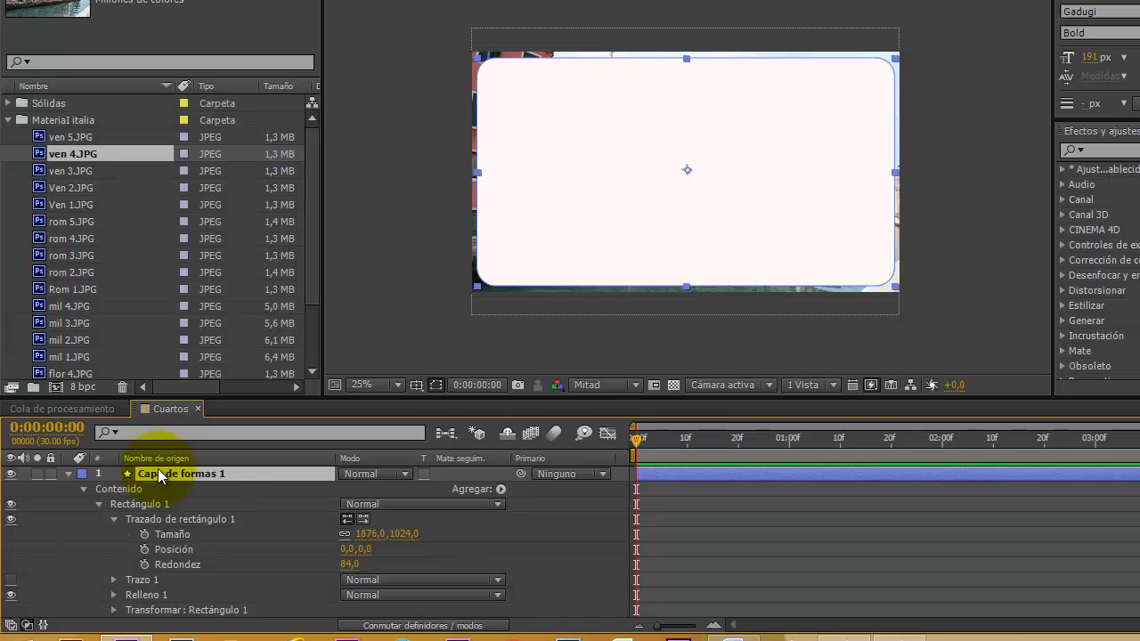
{"action": "key", "text": "Return"}
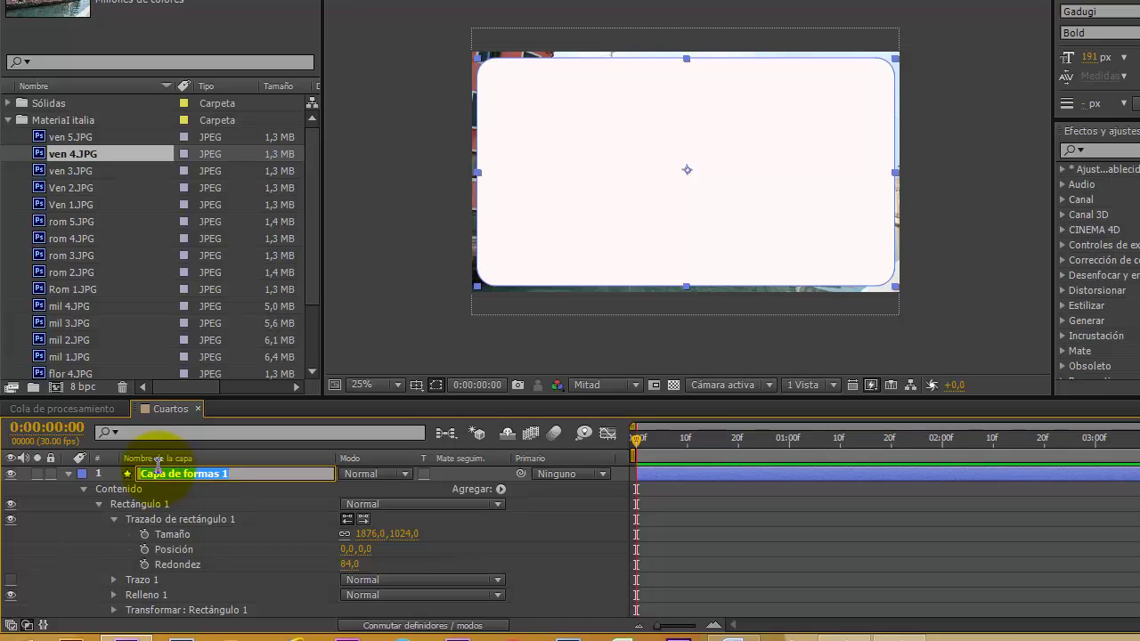
{"action": "type", "text": "MATE"}
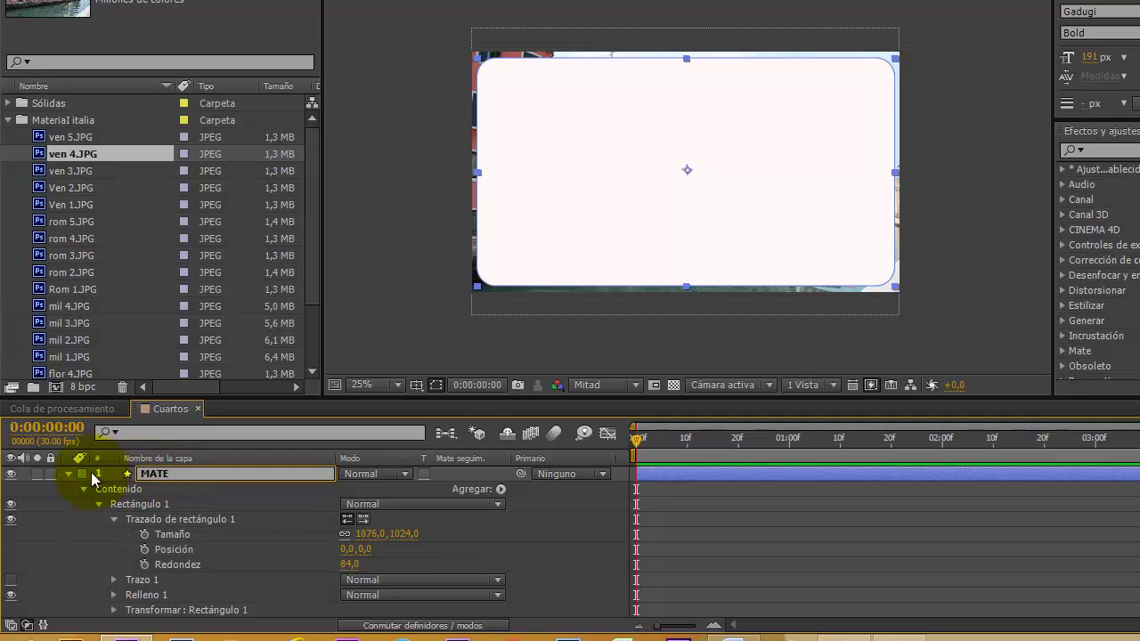
{"action": "left_click", "coordinate": [70, 473]}
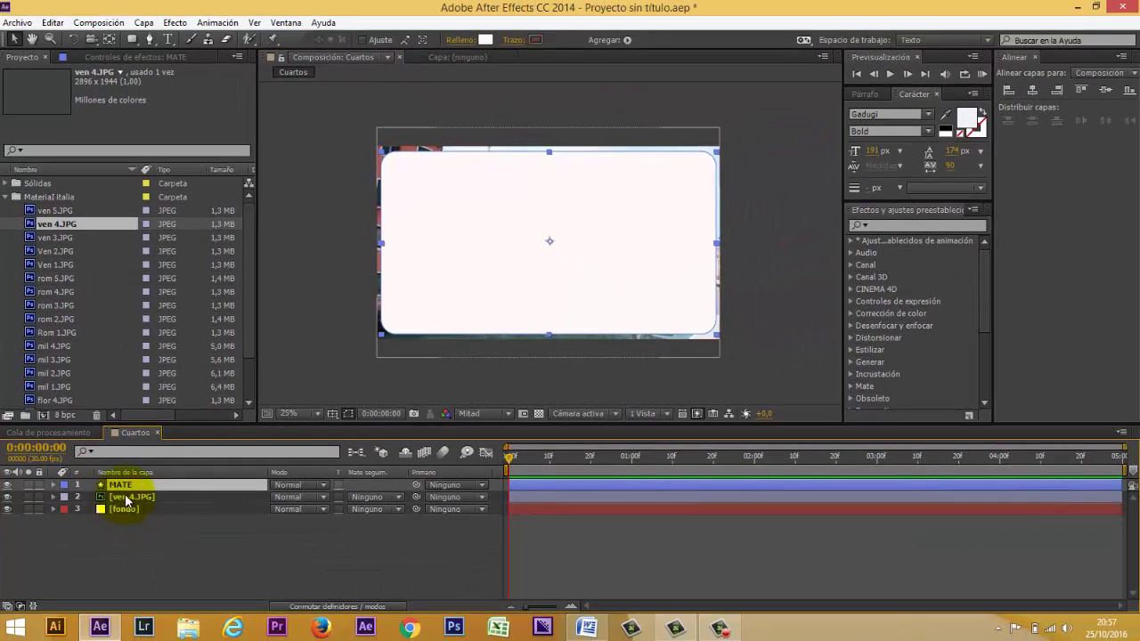
{"action": "left_click", "coordinate": [131, 498]}
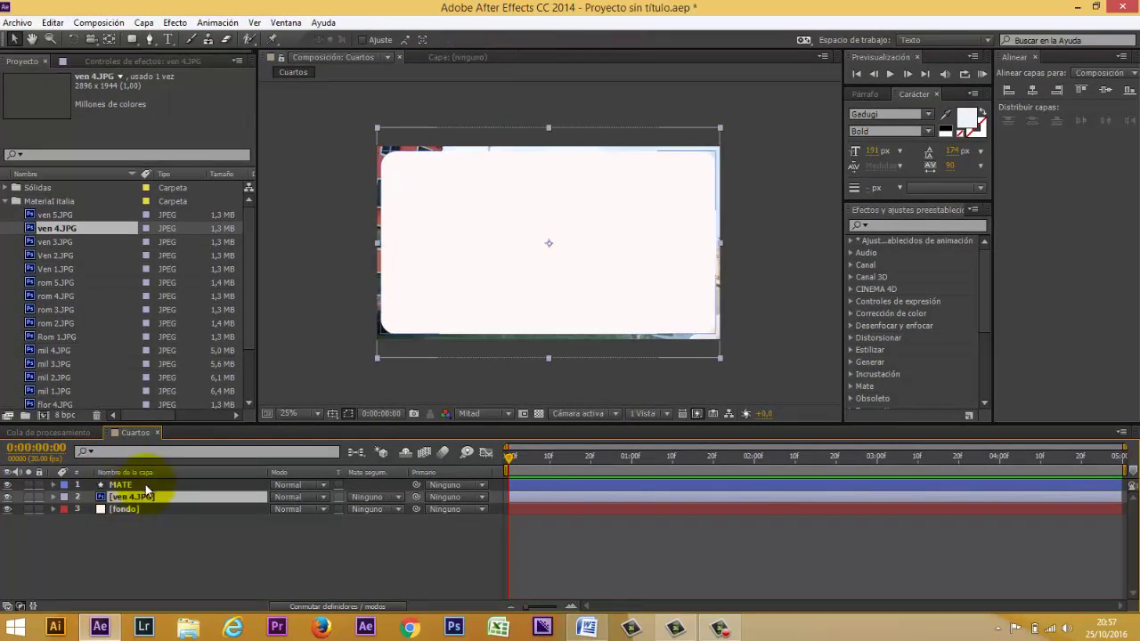
Set ven 4.JPG's Track Matte to Luma Matte "MATE" and turn off Caps Lock to refresh the preview
{"action": "left_click", "coordinate": [132, 486]}
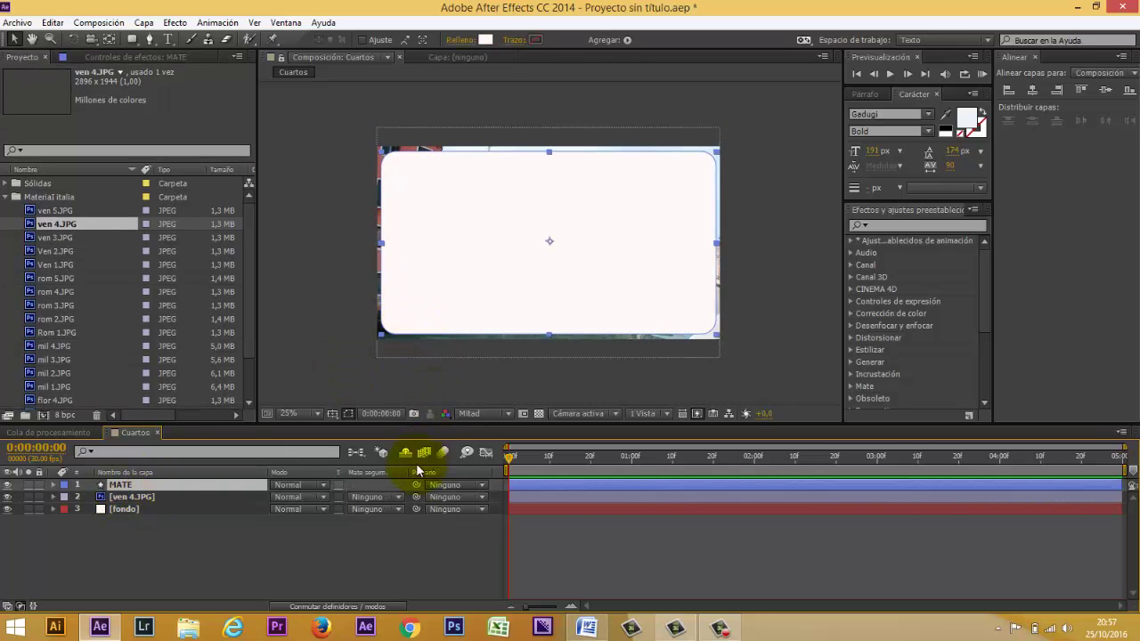
{"action": "left_click", "coordinate": [332, 607]}
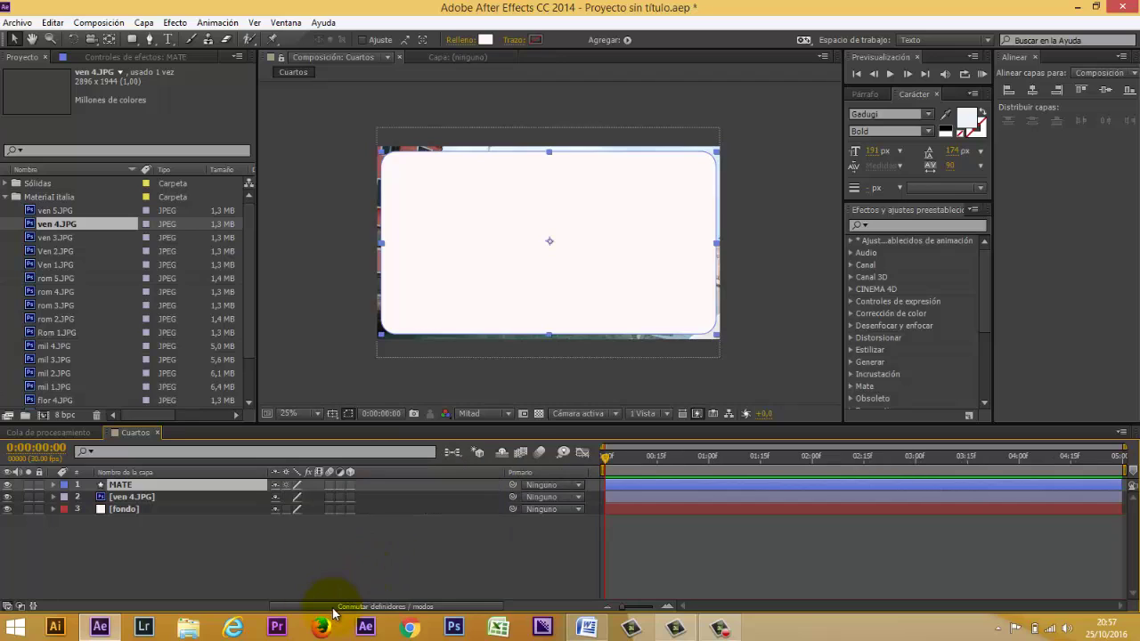
{"action": "left_click", "coordinate": [346, 607]}
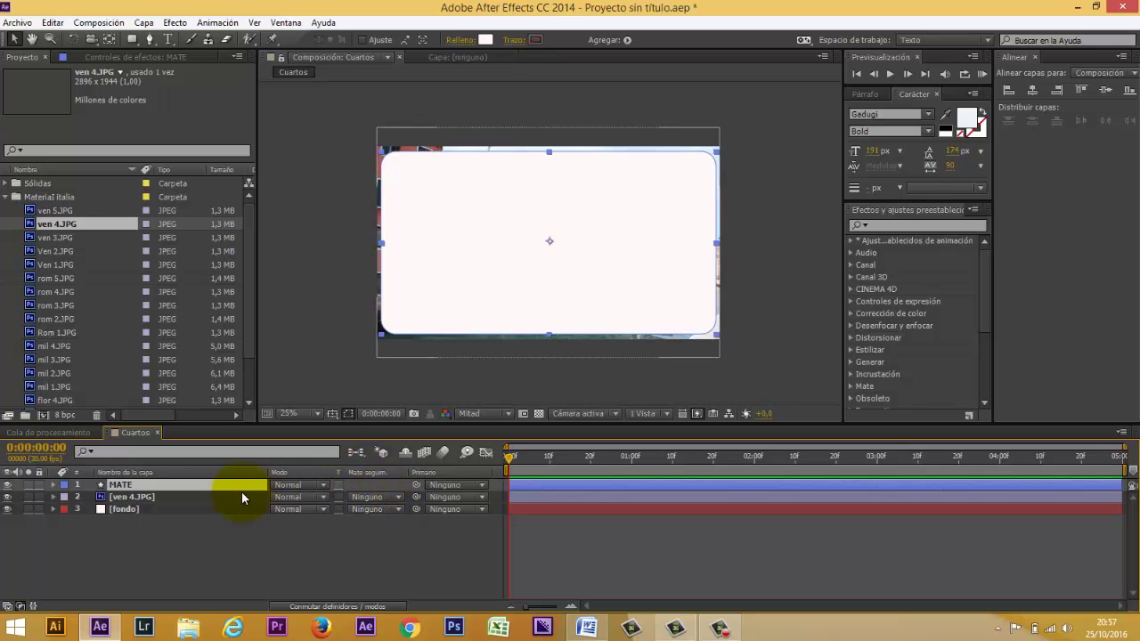
{"action": "left_click", "coordinate": [144, 495]}
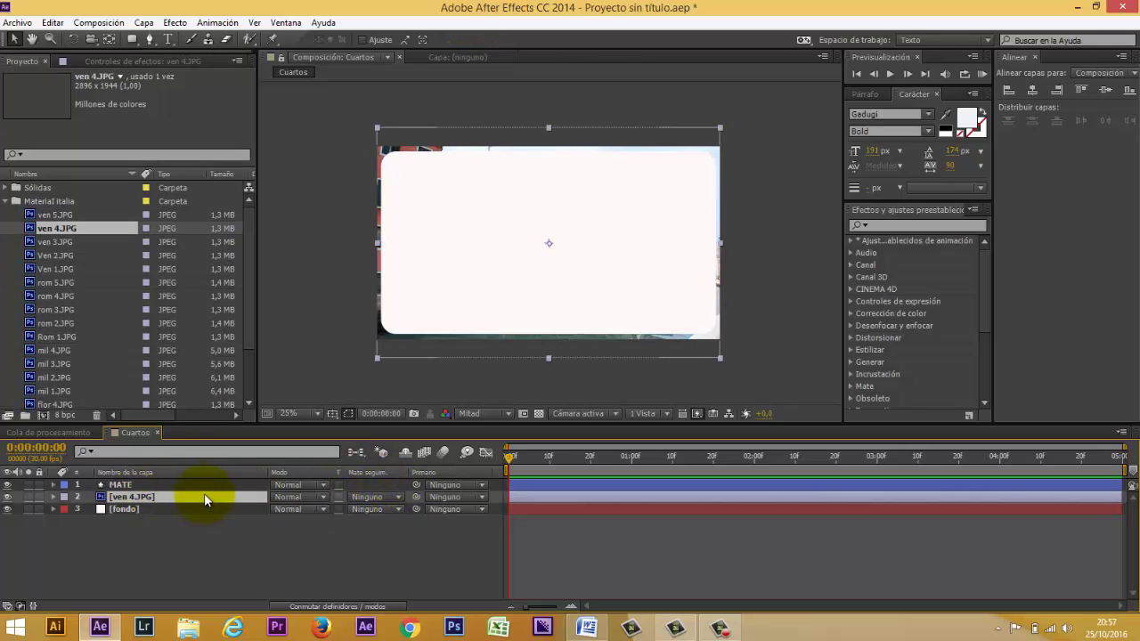
{"action": "left_click", "coordinate": [400, 496]}
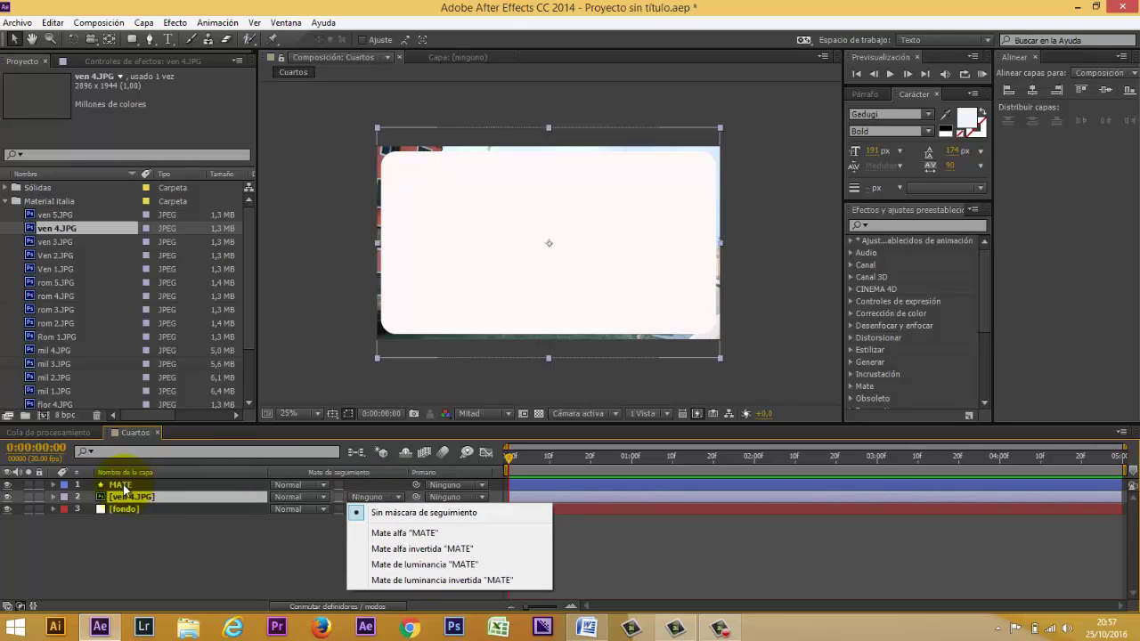
{"action": "left_click", "coordinate": [455, 568]}
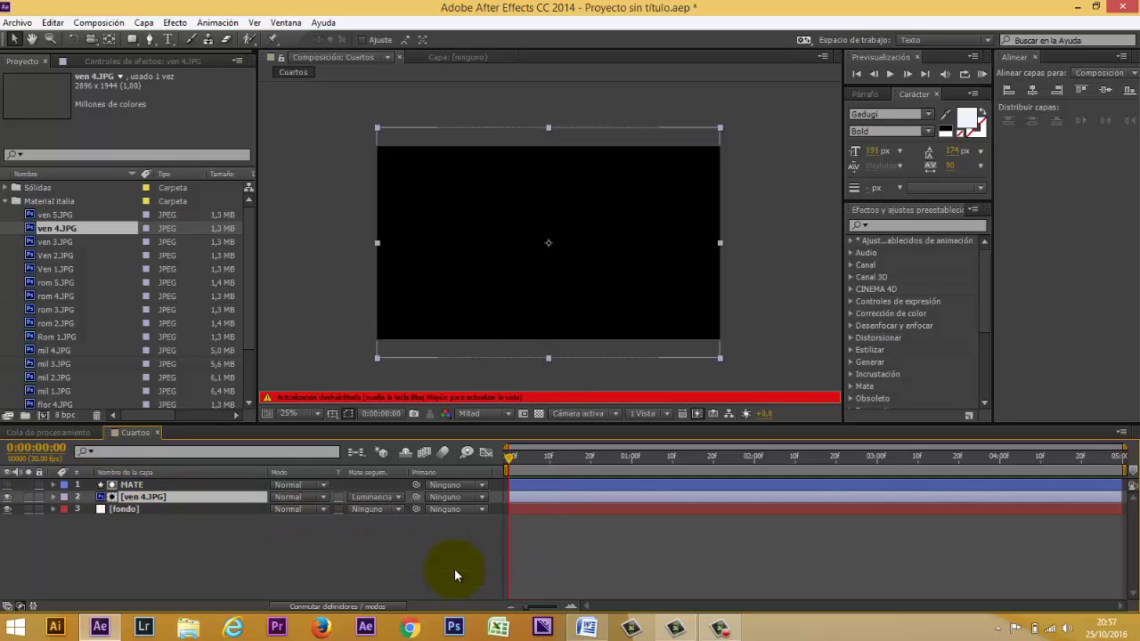
{"action": "key", "text": "Caps_Lock"}
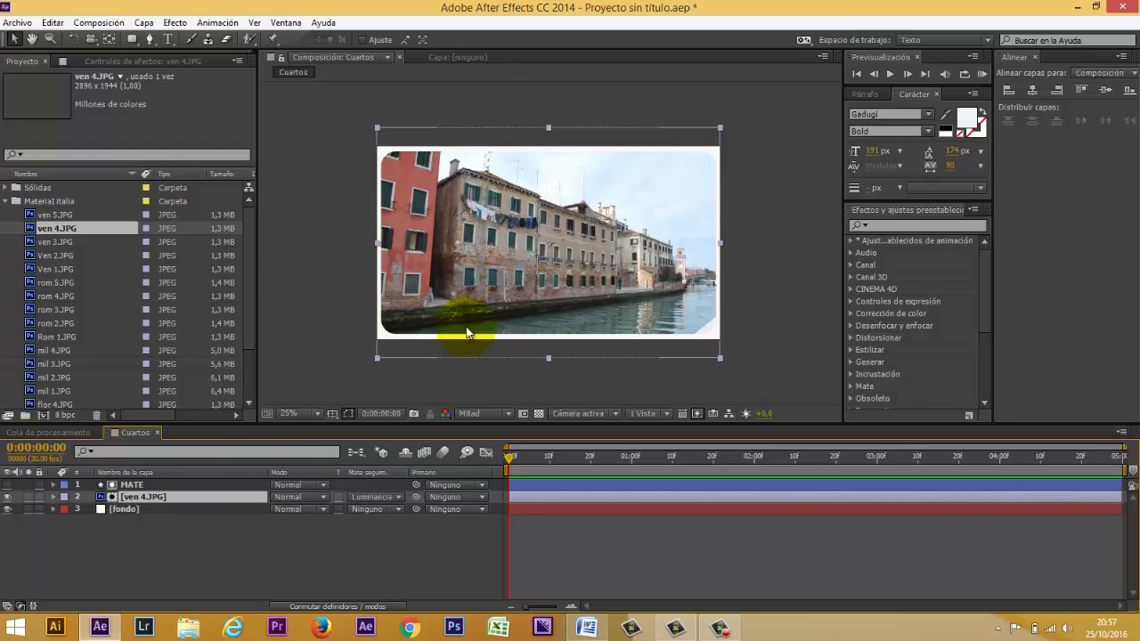
{"action": "left_click", "coordinate": [131, 508]}
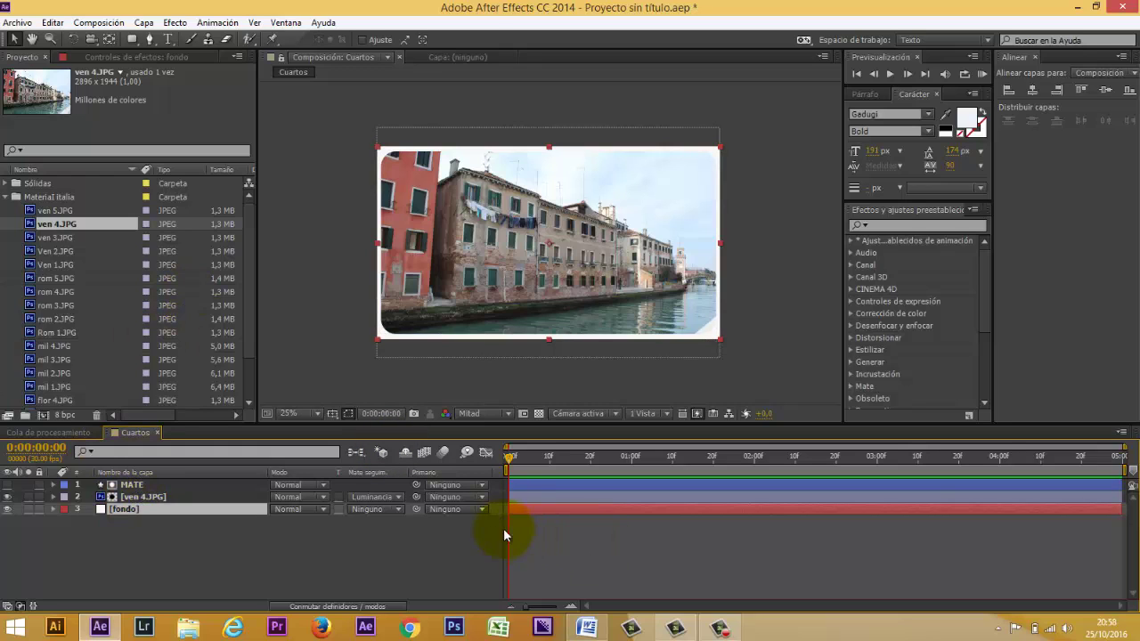
Add an adjustment layer, drag it above MATE, and rename it Flash
{"action": "right_click", "coordinate": [151, 544]}
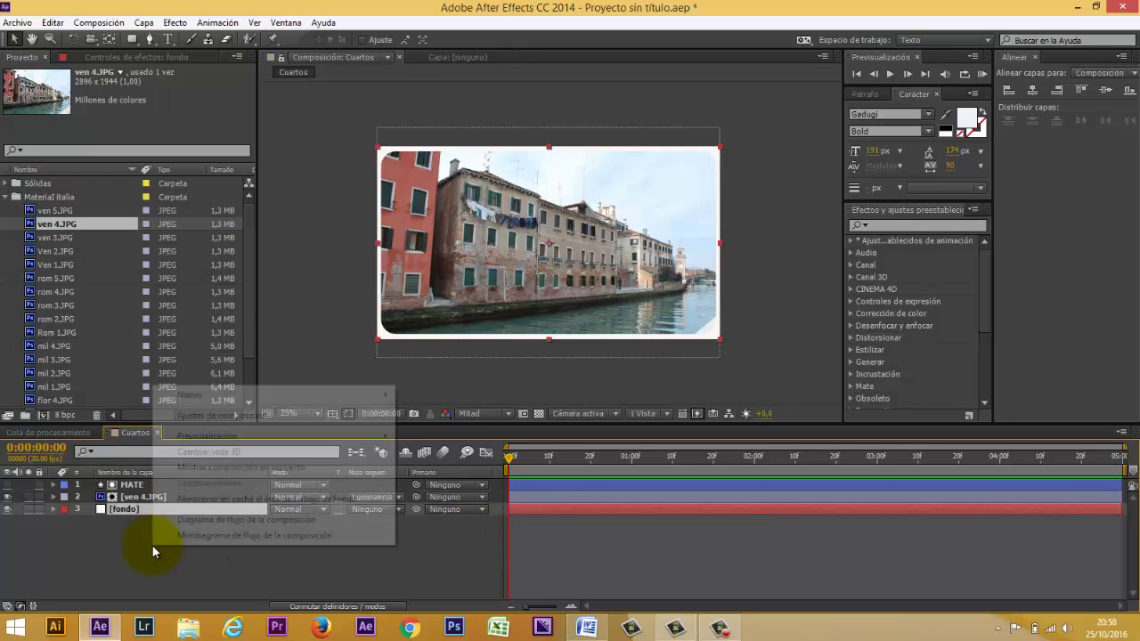
{"action": "mouse_move", "coordinate": [252, 394]}
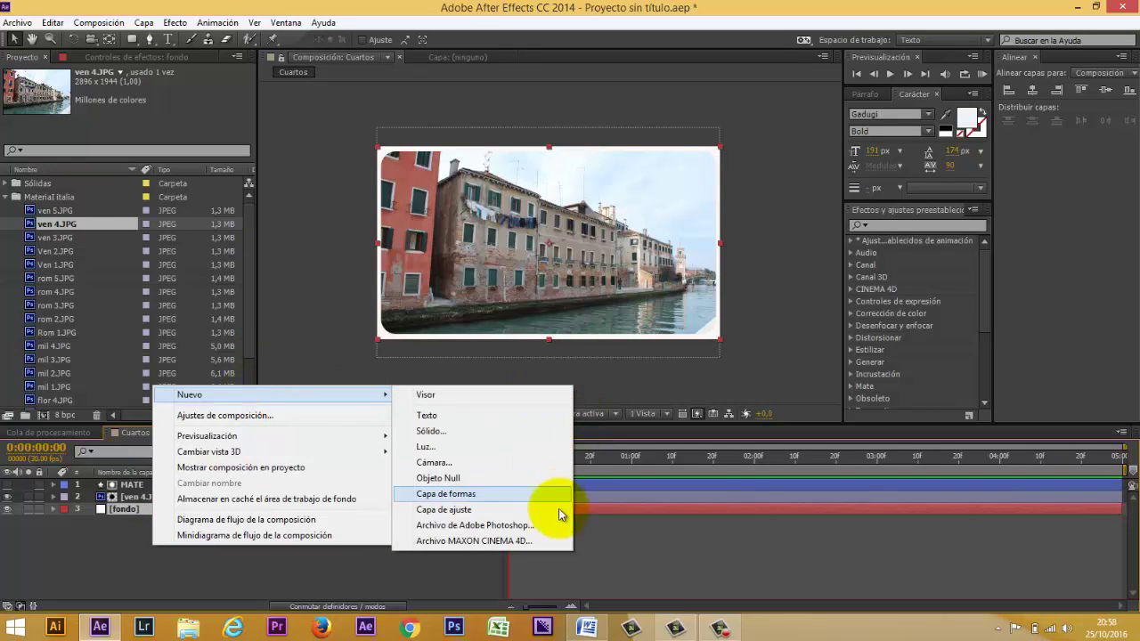
{"action": "left_click", "coordinate": [494, 510]}
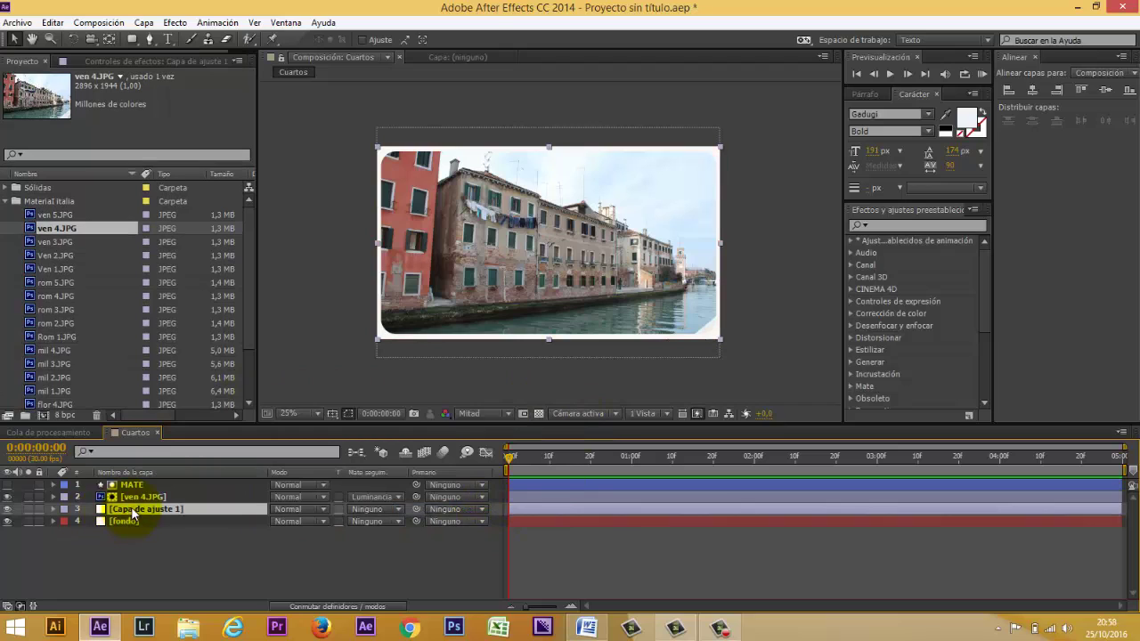
{"action": "left_click_drag", "start_coordinate": [132, 512], "coordinate": [146, 481]}
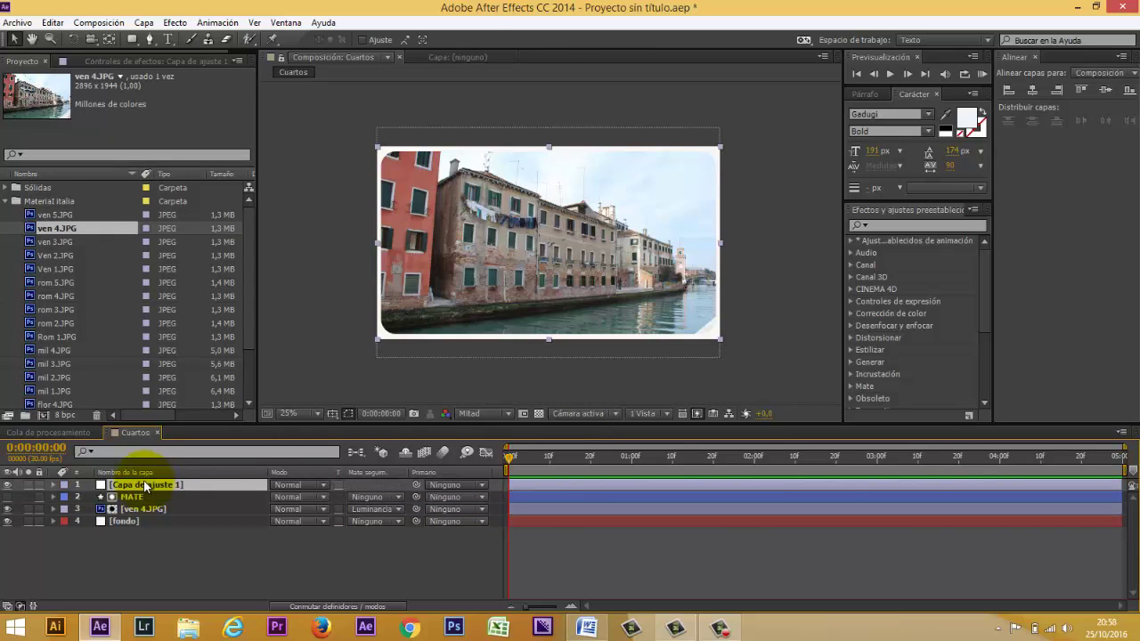
{"action": "key", "text": "Return"}
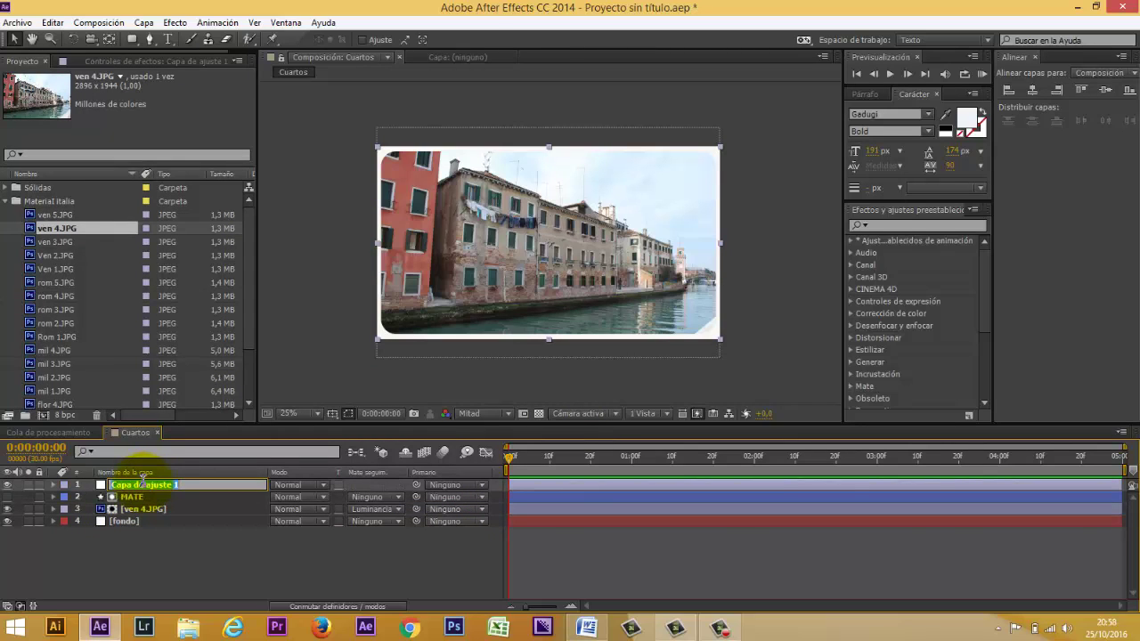
{"action": "type", "text": "Flash"}
{"action": "left_click", "coordinate": [145, 527]}
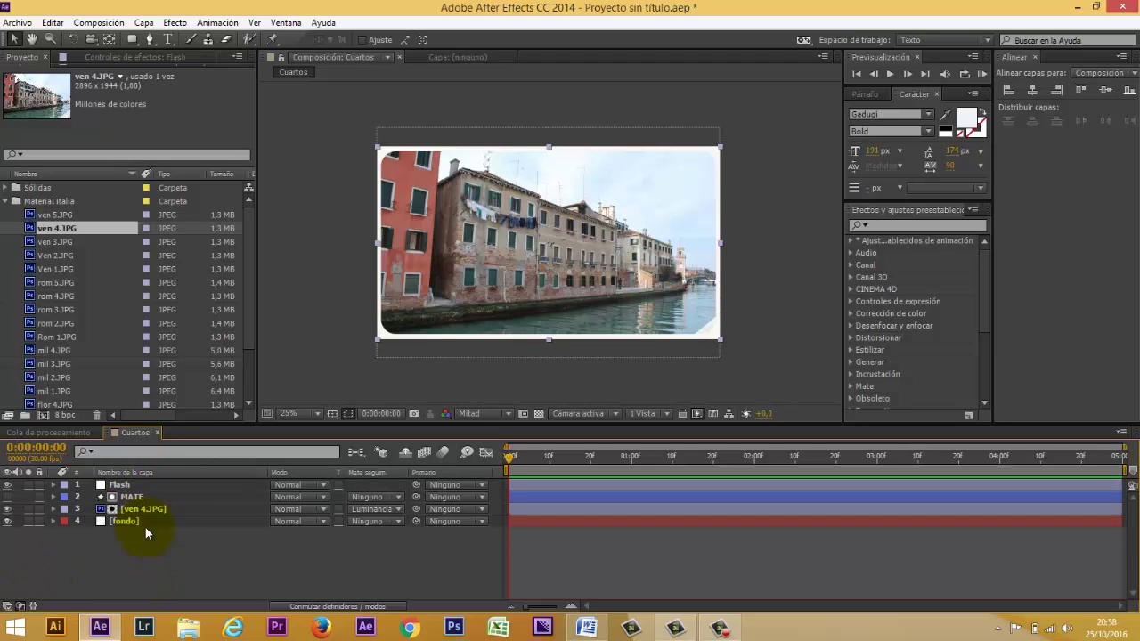
{"action": "left_click", "coordinate": [113, 487]}
{"action": "left_click", "coordinate": [635, 257]}
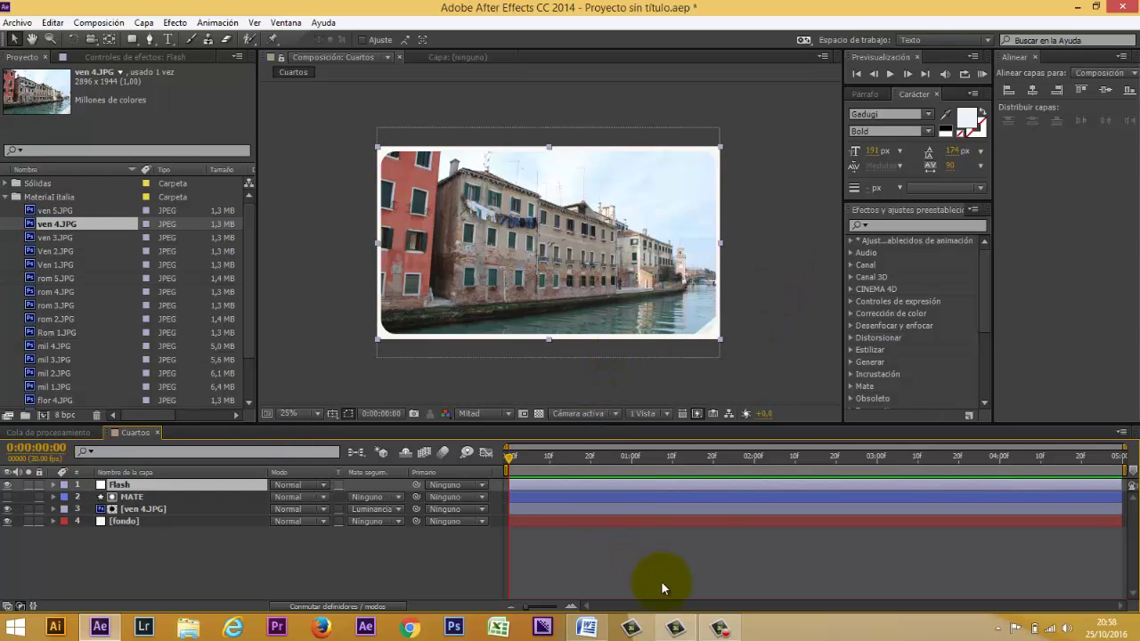
Apply Corrección de color > Exposición to the Flash layer and set a keyframe on its exposure
{"action": "left_click", "coordinate": [896, 227]}
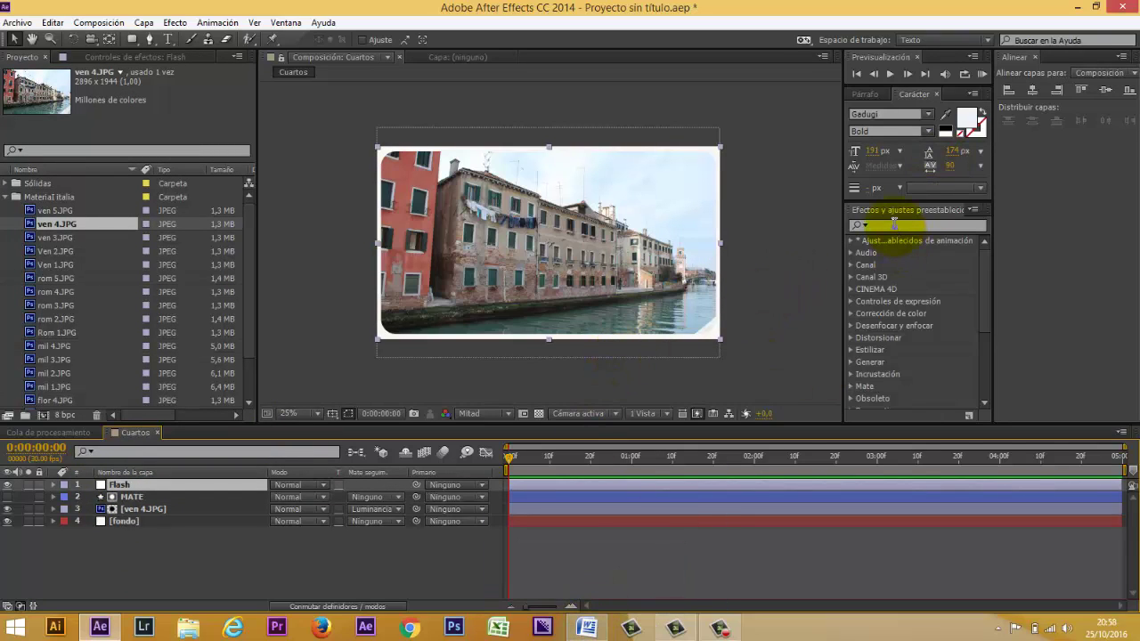
{"action": "left_click", "coordinate": [175, 22]}
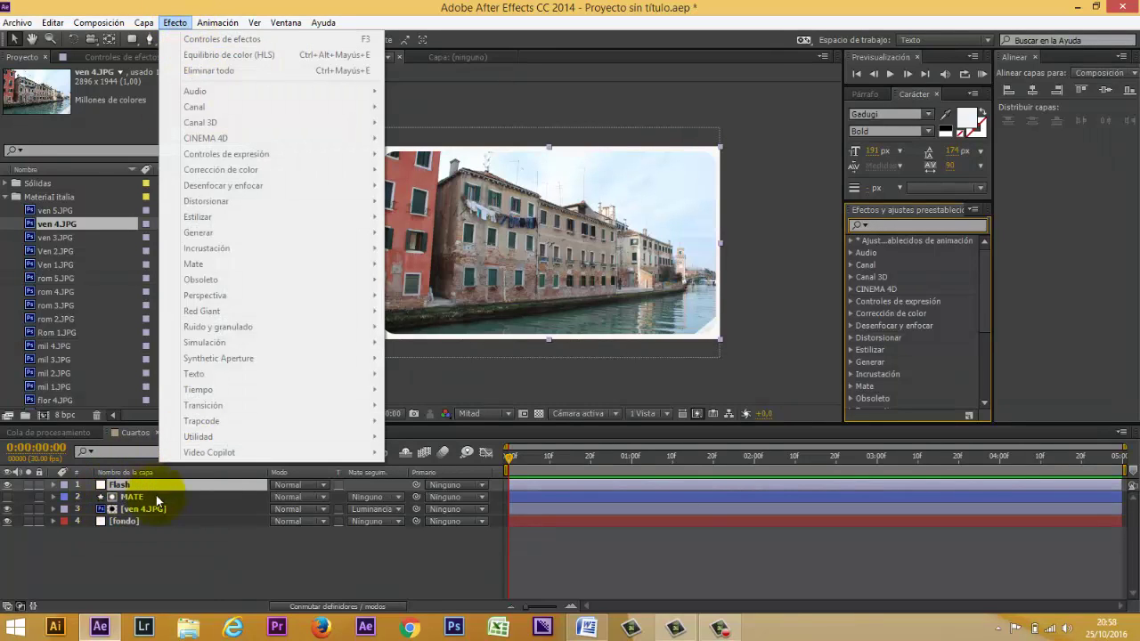
{"action": "left_click", "coordinate": [133, 485]}
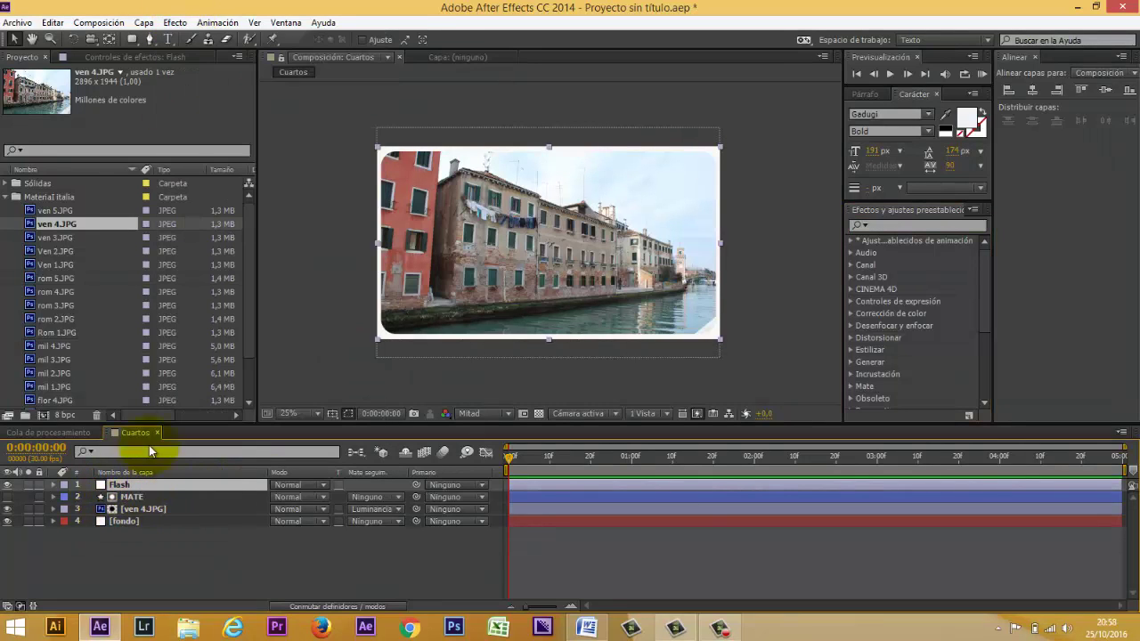
{"action": "left_click", "coordinate": [174, 23]}
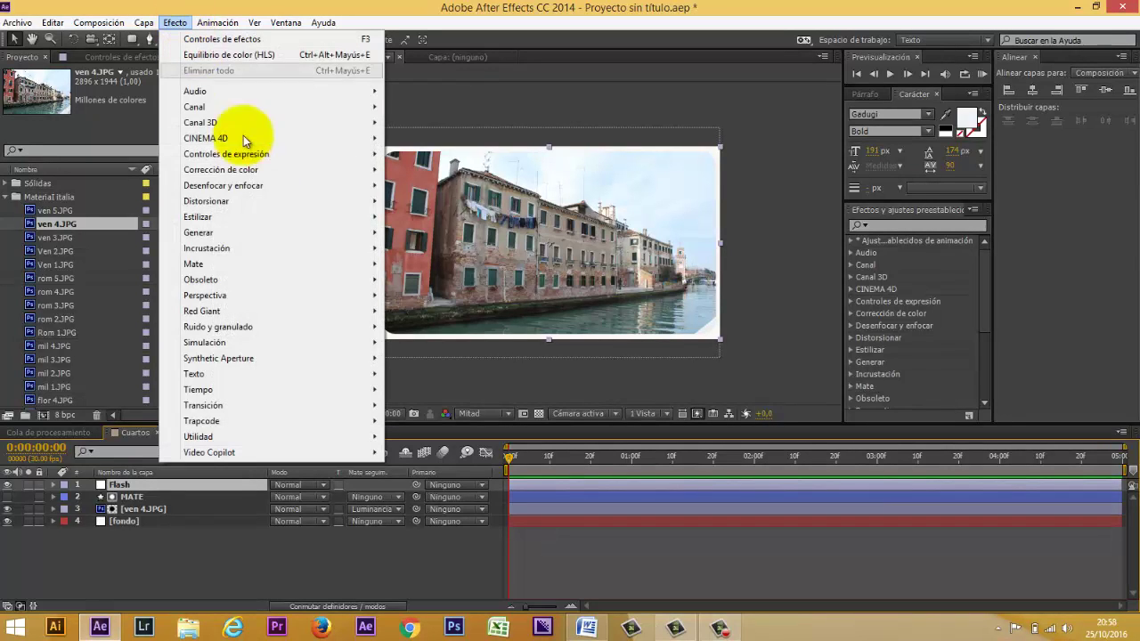
{"action": "mouse_move", "coordinate": [265, 170]}
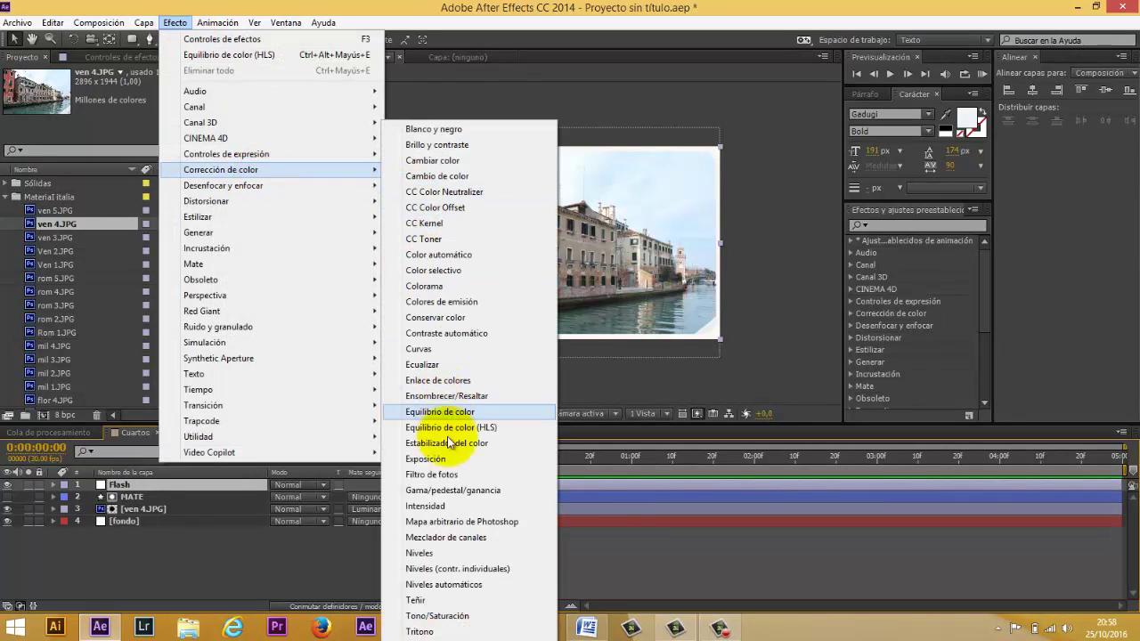
{"action": "left_click", "coordinate": [449, 458]}
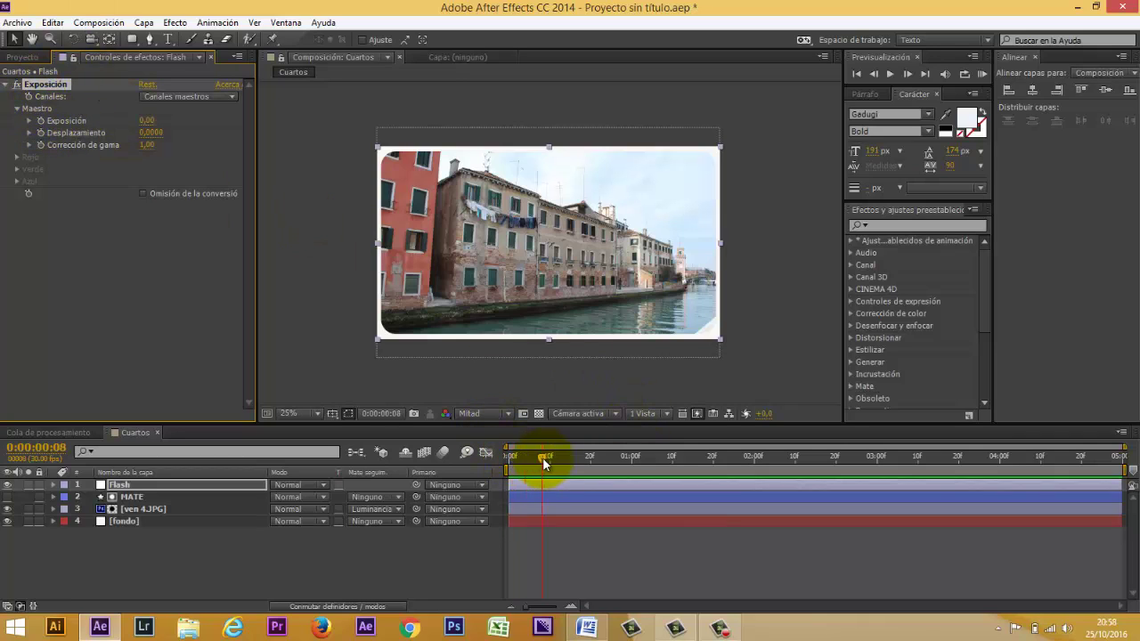
{"action": "left_click", "coordinate": [40, 121]}
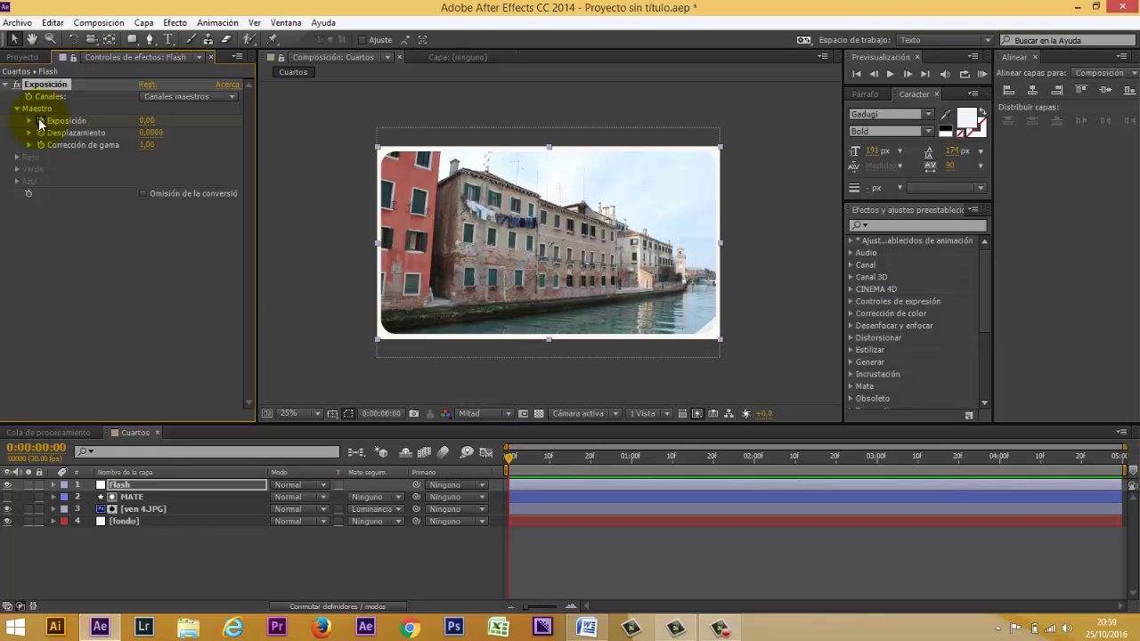
{"action": "left_click", "coordinate": [6, 85]}
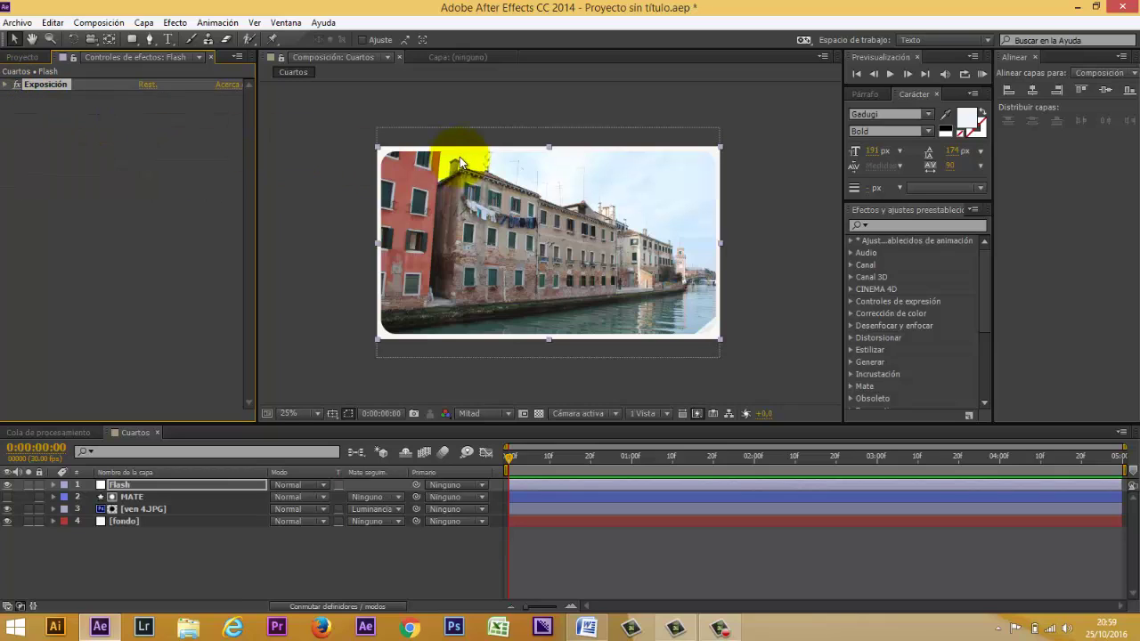
{"action": "left_click", "coordinate": [157, 150]}
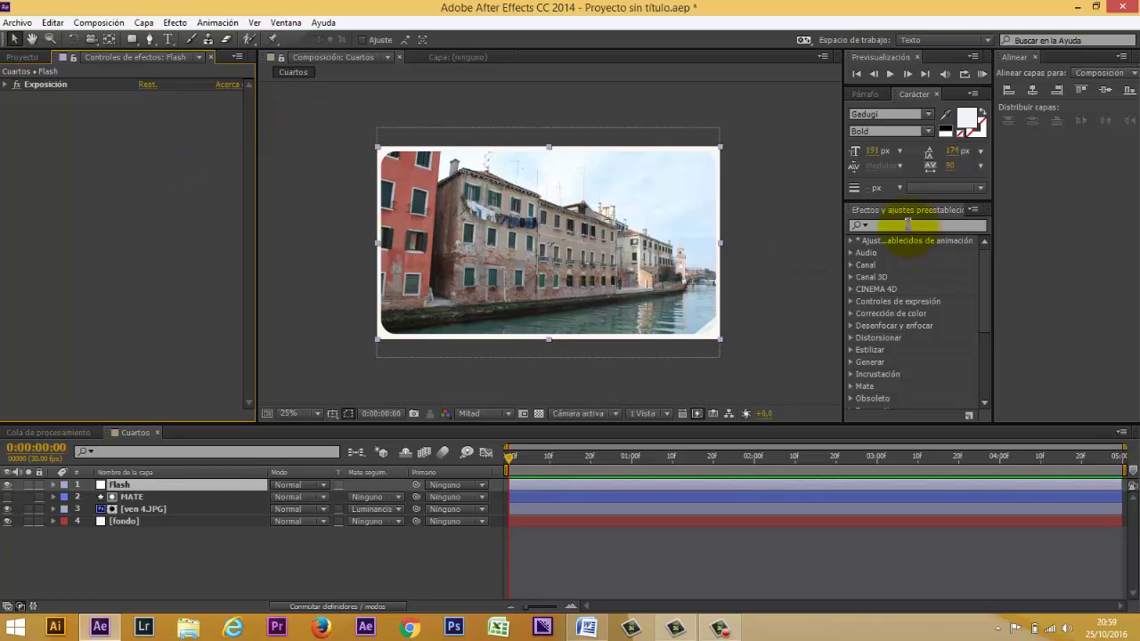
Find 'respl', apply Resplandor to Flash, and set its glow intensity to 0
{"action": "left_click", "coordinate": [901, 223]}
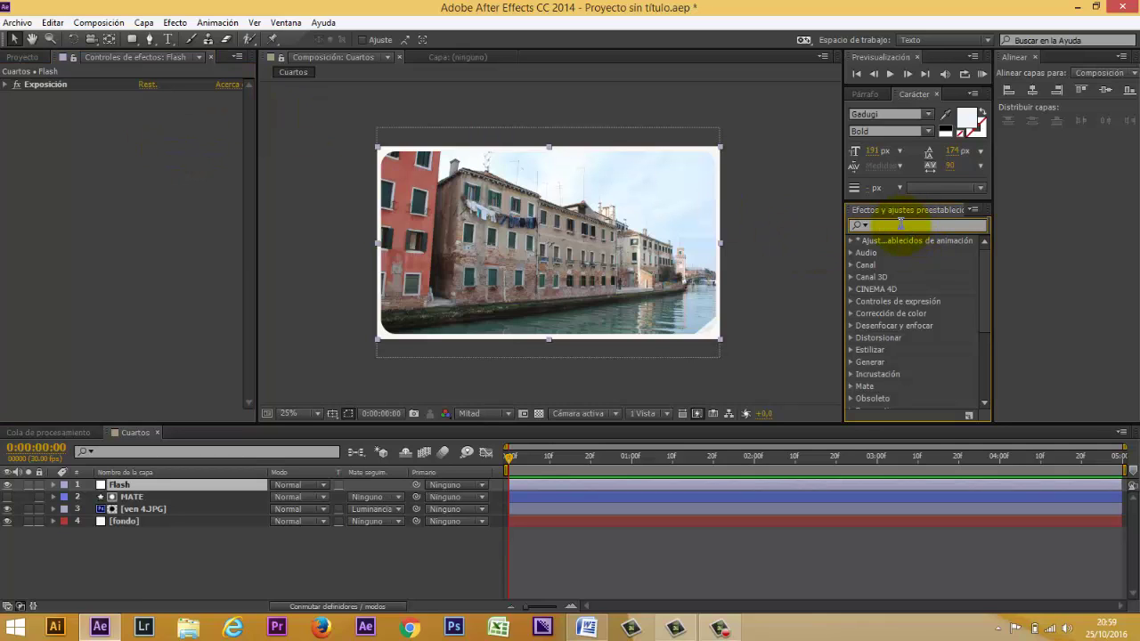
{"action": "type", "text": "respl"}
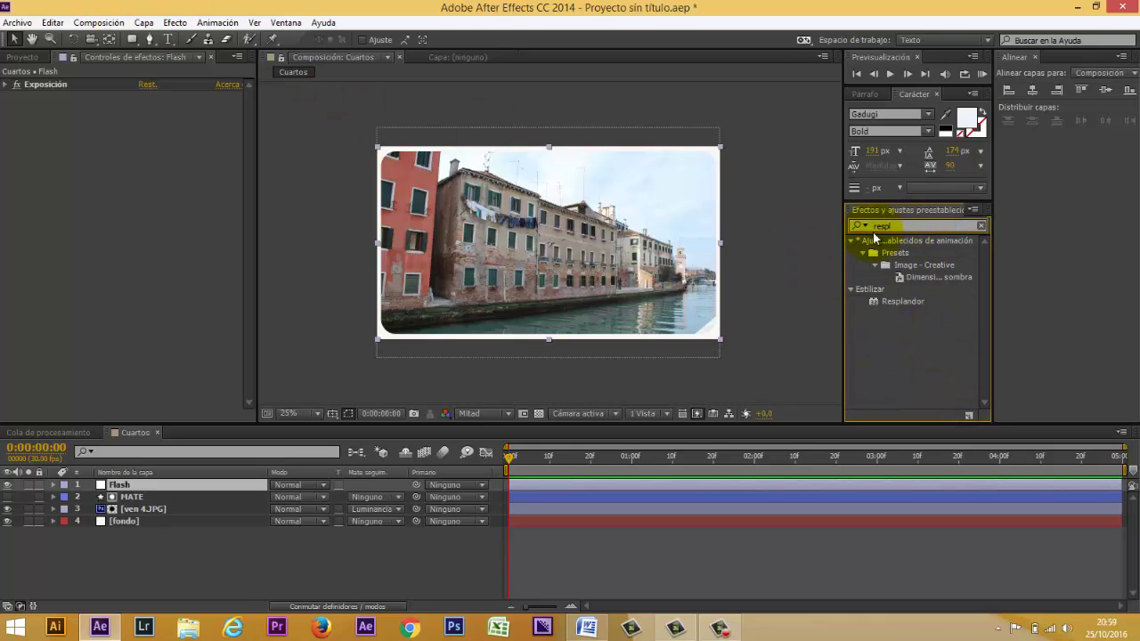
{"action": "double_click", "coordinate": [906, 300]}
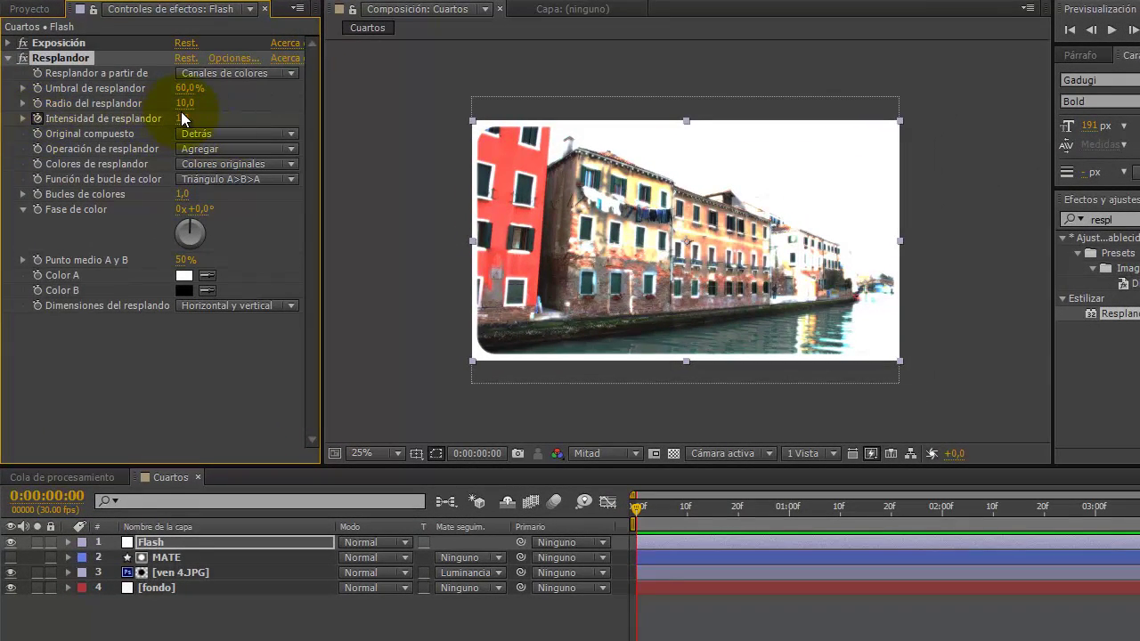
{"action": "left_click", "coordinate": [182, 118]}
{"action": "type", "text": "0"}
{"action": "key", "text": "Return"}
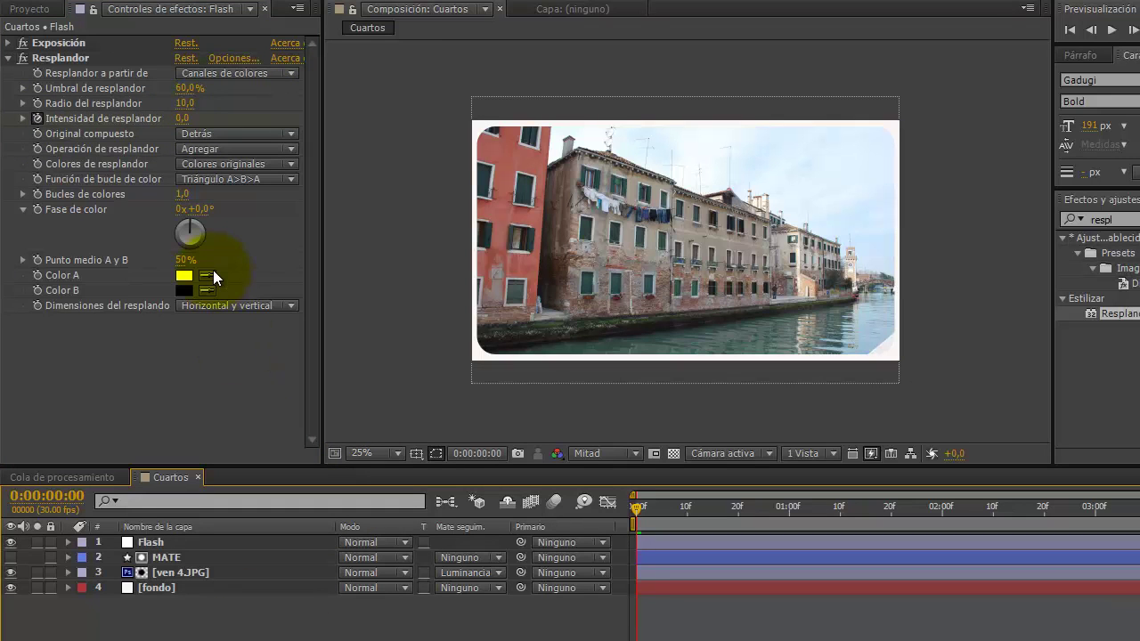
{"action": "left_click", "coordinate": [8, 59]}
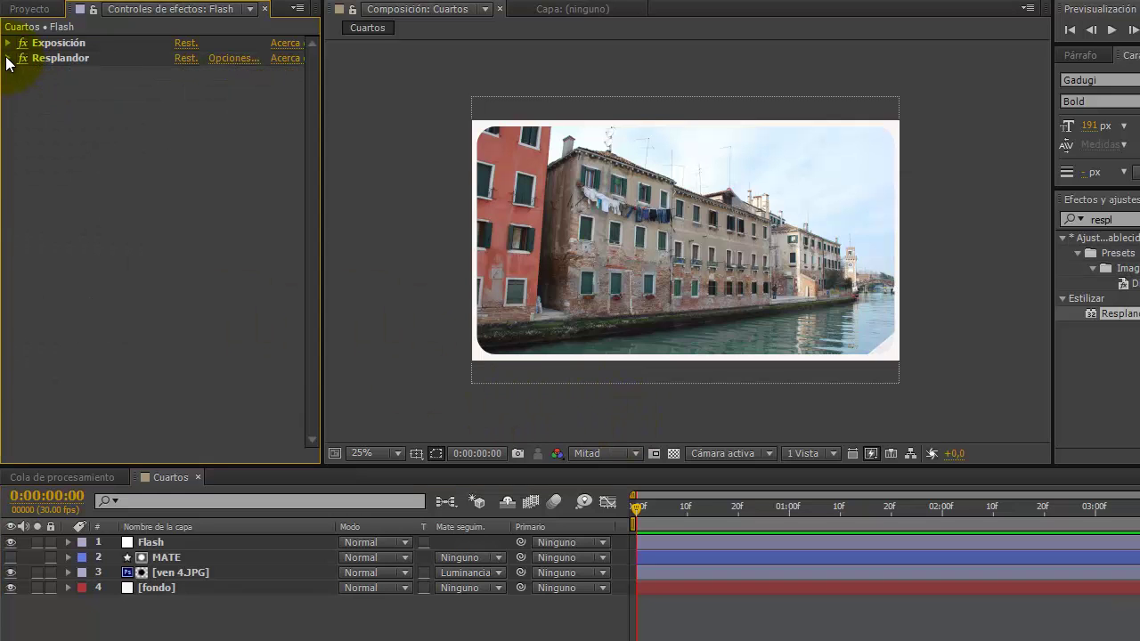
{"action": "left_click", "coordinate": [73, 157]}
Find 'Desenfo', apply Desenfoque rápido to Flash, and keyframe its Difuminación at 0
{"action": "left_click", "coordinate": [1100, 219]}
{"action": "type", "text": "De"}
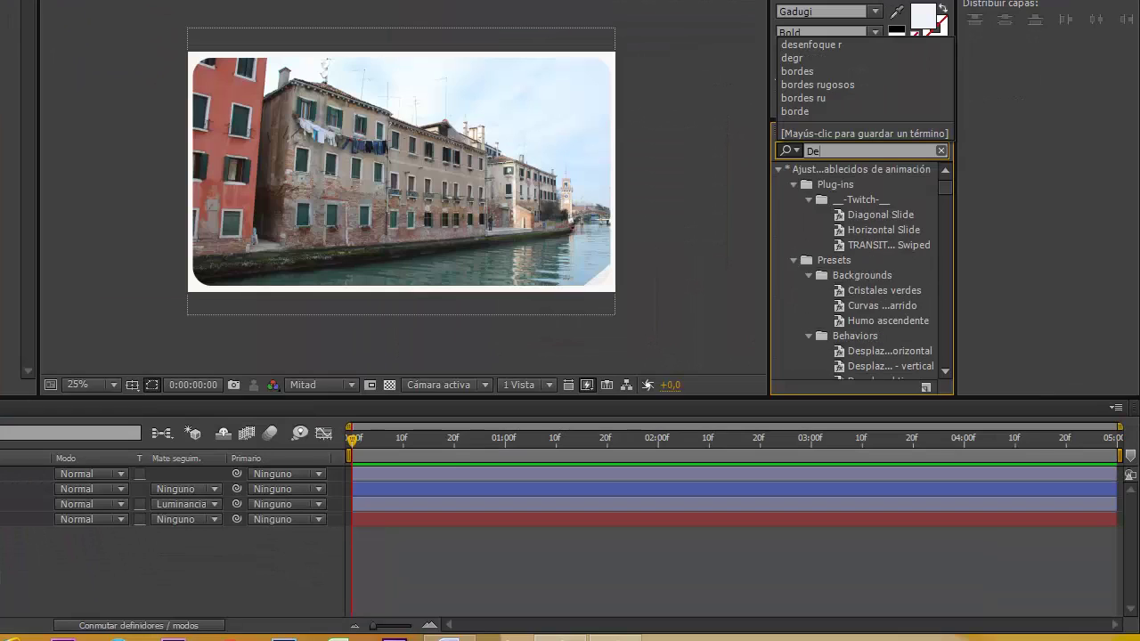
{"action": "type", "text": "senfo"}
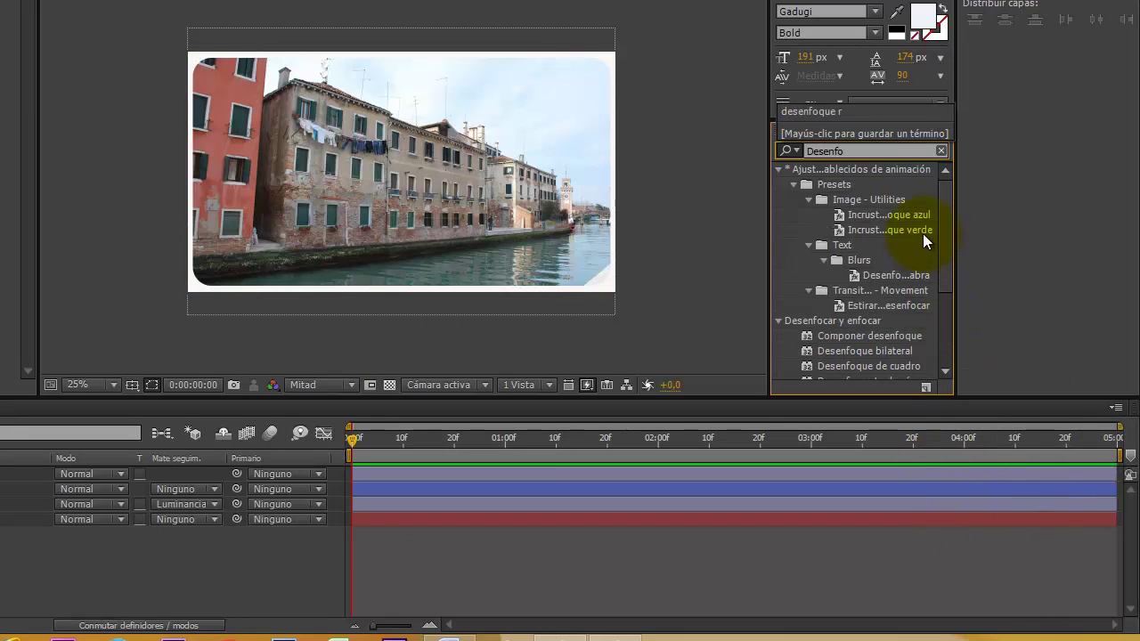
{"action": "left_click_drag", "start_coordinate": [939, 212], "coordinate": [943, 315]}
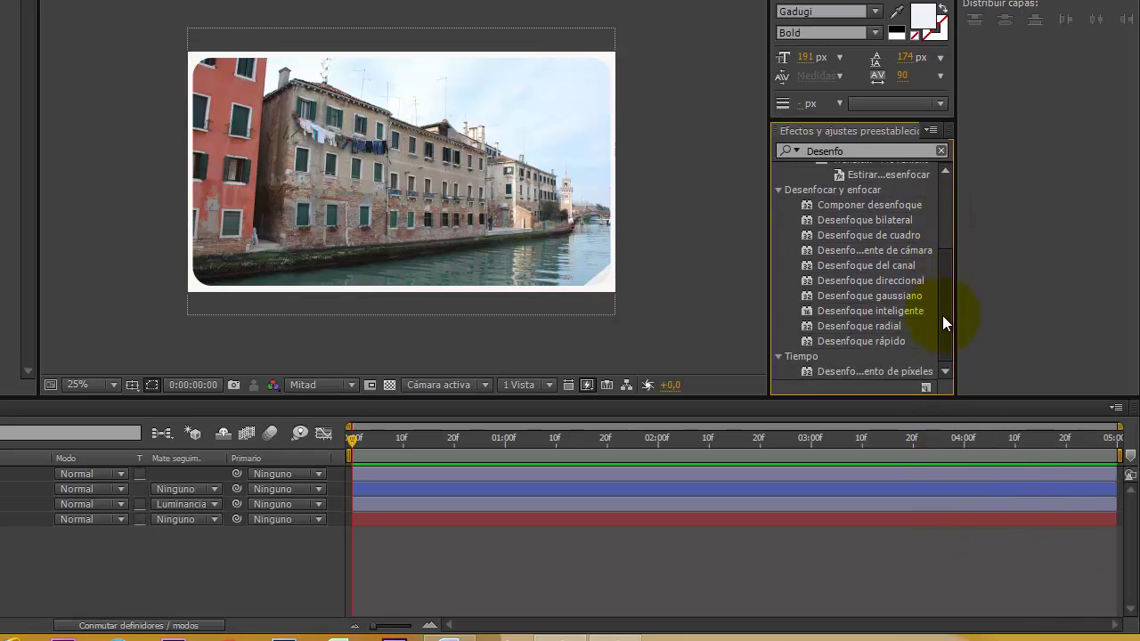
{"action": "left_click", "coordinate": [890, 342]}
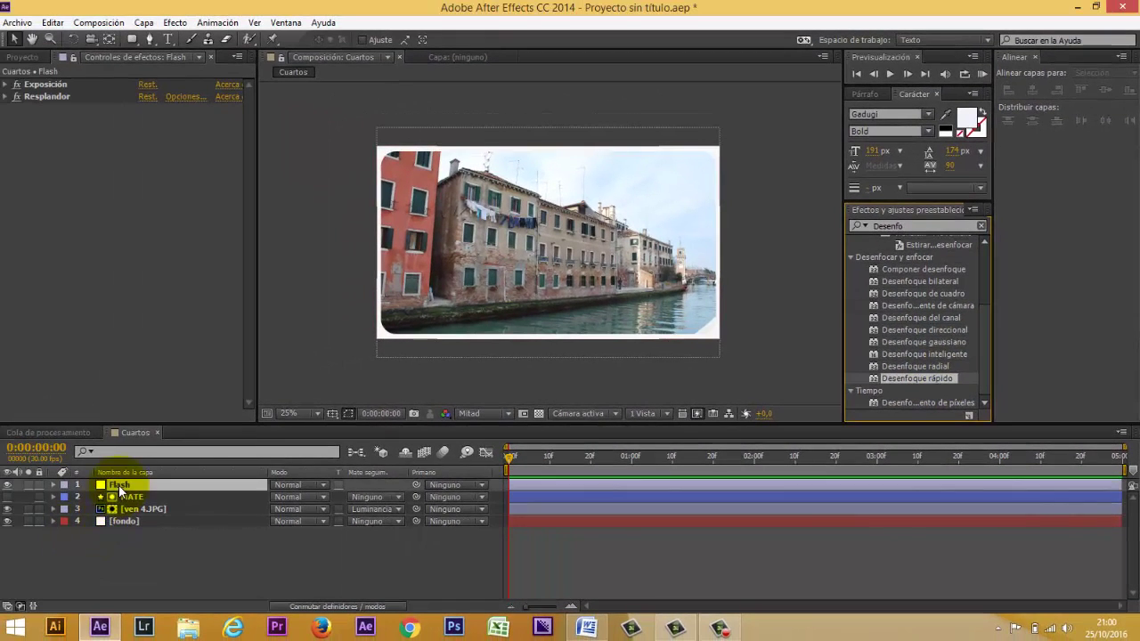
{"action": "left_click", "coordinate": [118, 484]}
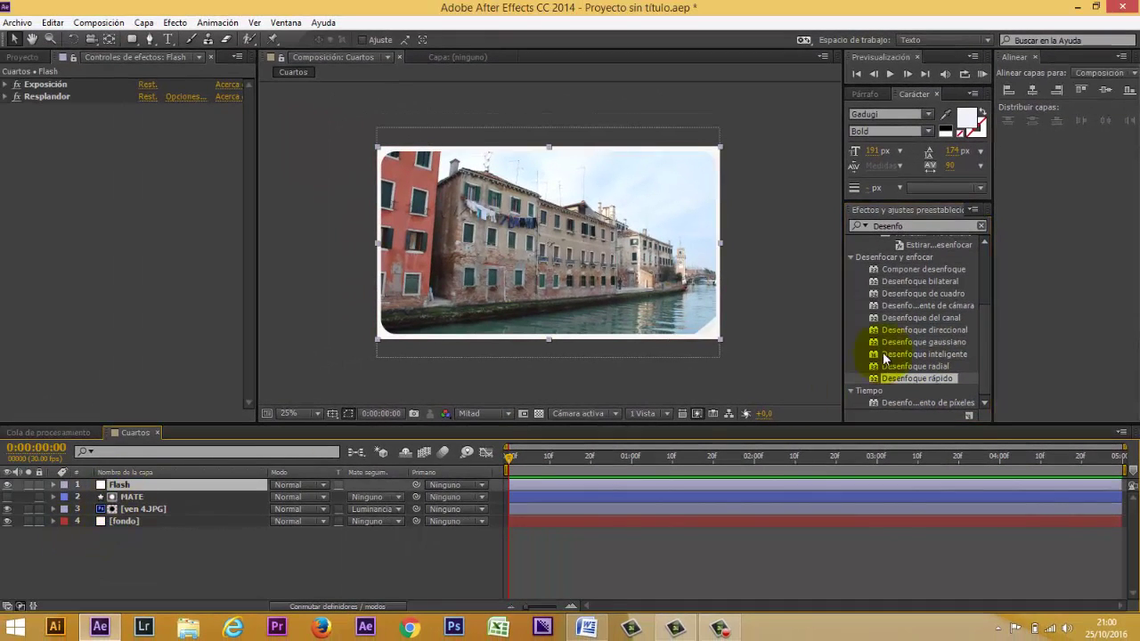
{"action": "double_click", "coordinate": [928, 379]}
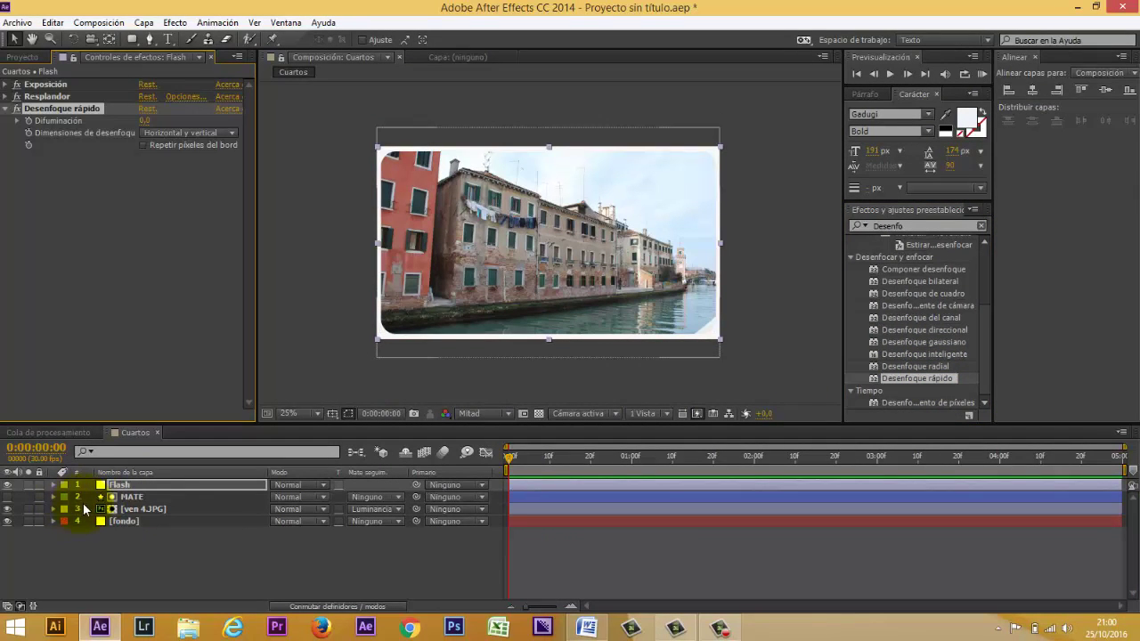
{"action": "left_click", "coordinate": [94, 108]}
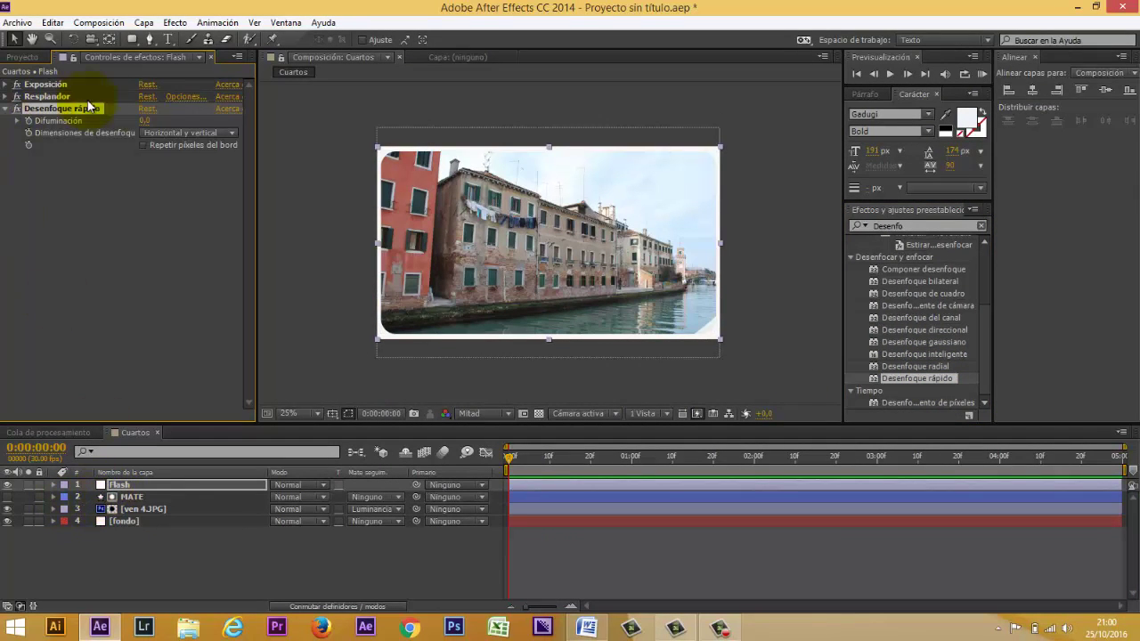
{"action": "left_click", "coordinate": [29, 121]}
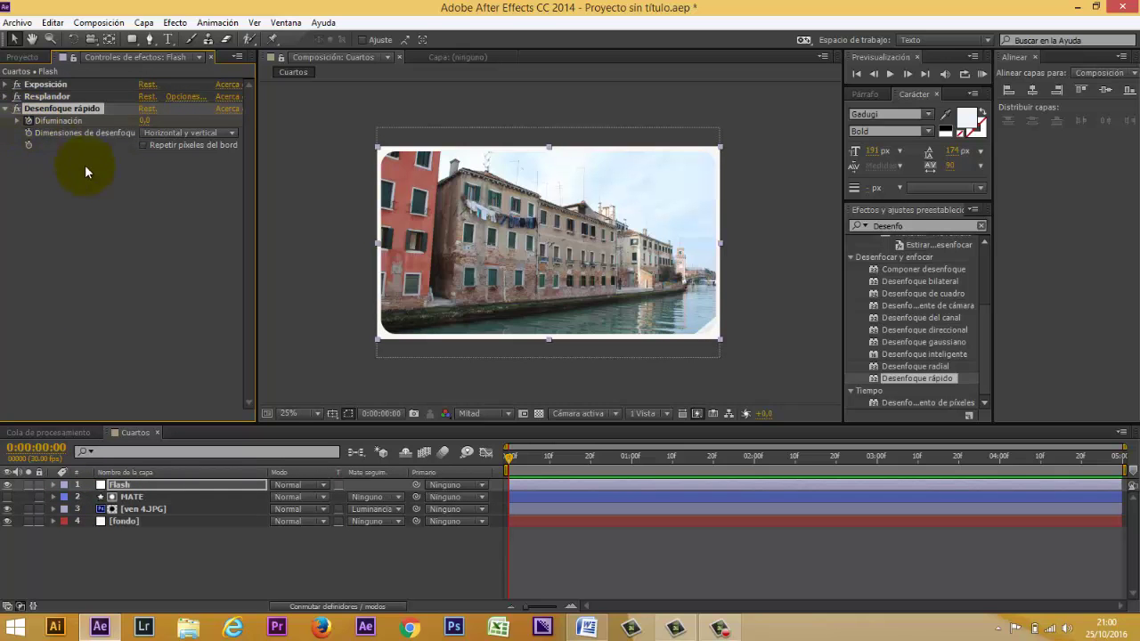
{"action": "left_click", "coordinate": [4, 109]}
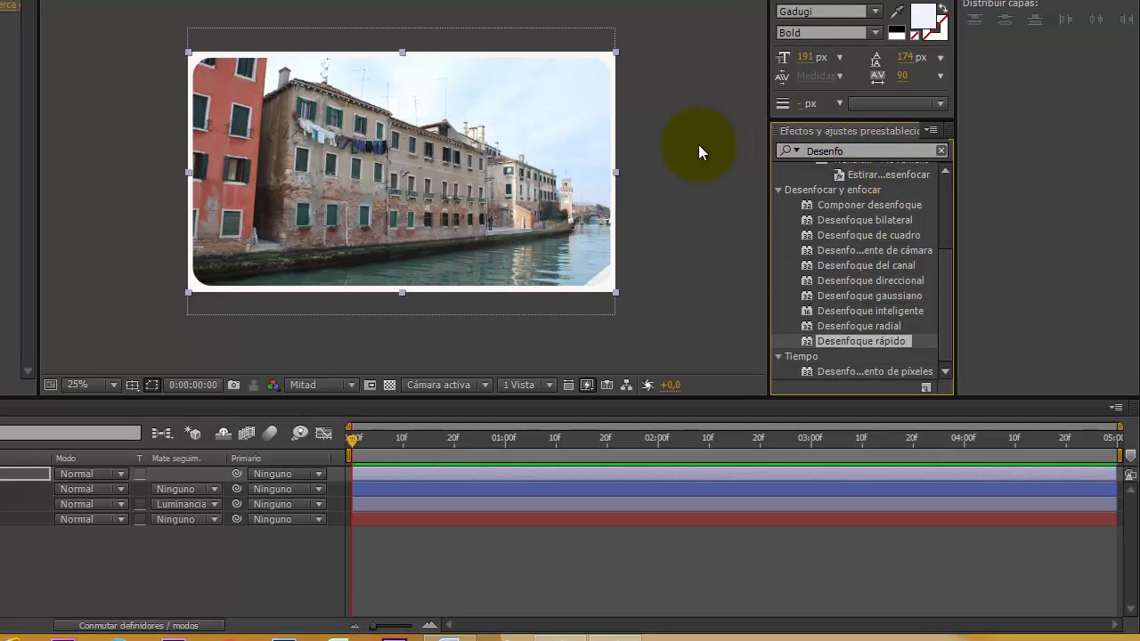
{"action": "left_click", "coordinate": [849, 153]}
Search 'Transfo' and apply the Transformar distort effect to the Flash layer
{"action": "left_click_drag", "start_coordinate": [847, 151], "coordinate": [772, 153]}
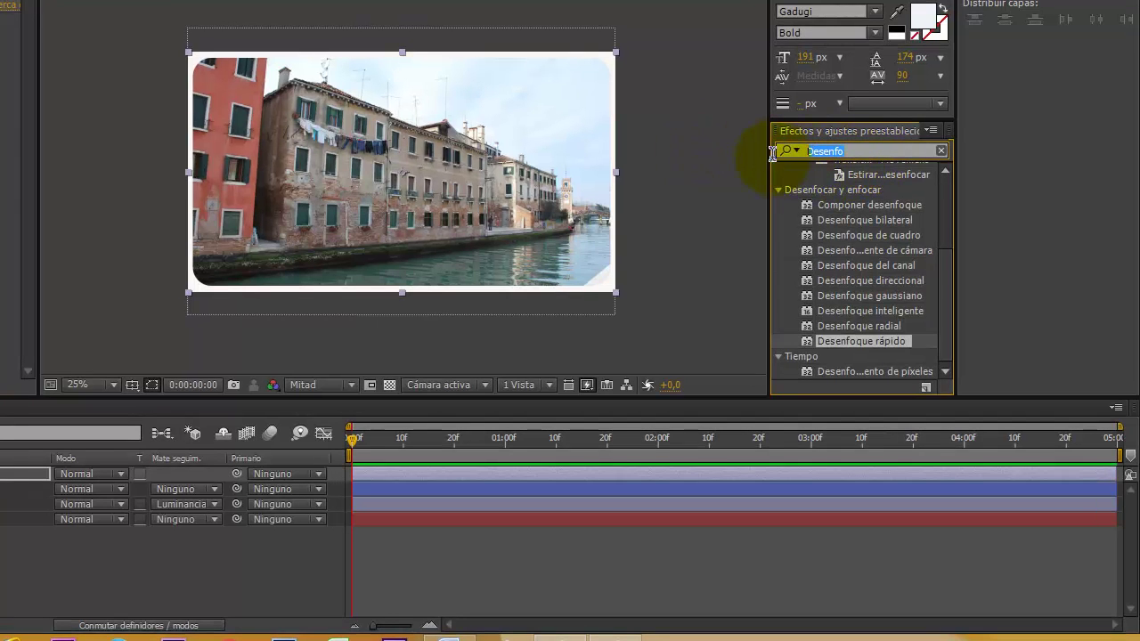
{"action": "type", "text": "Trans"}
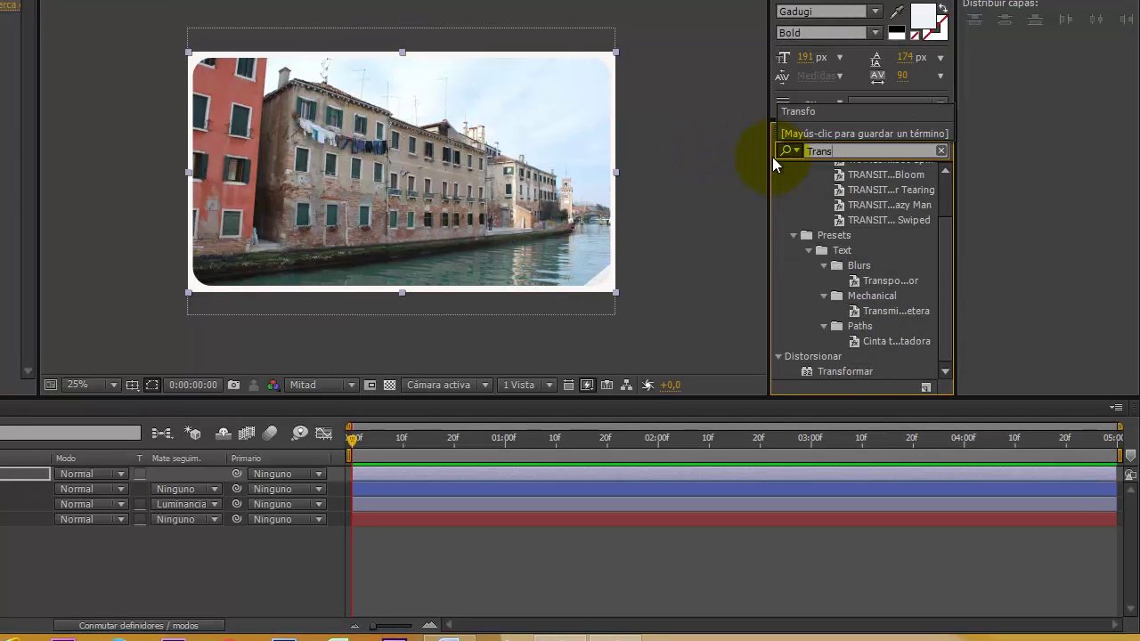
{"action": "type", "text": "fo"}
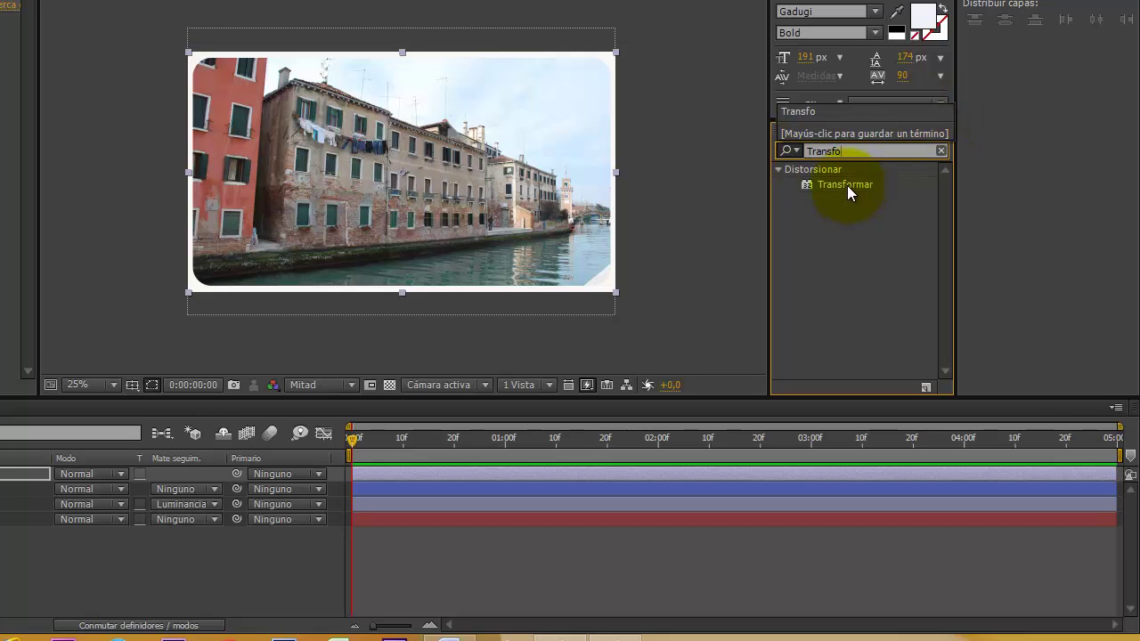
{"action": "double_click", "coordinate": [847, 182]}
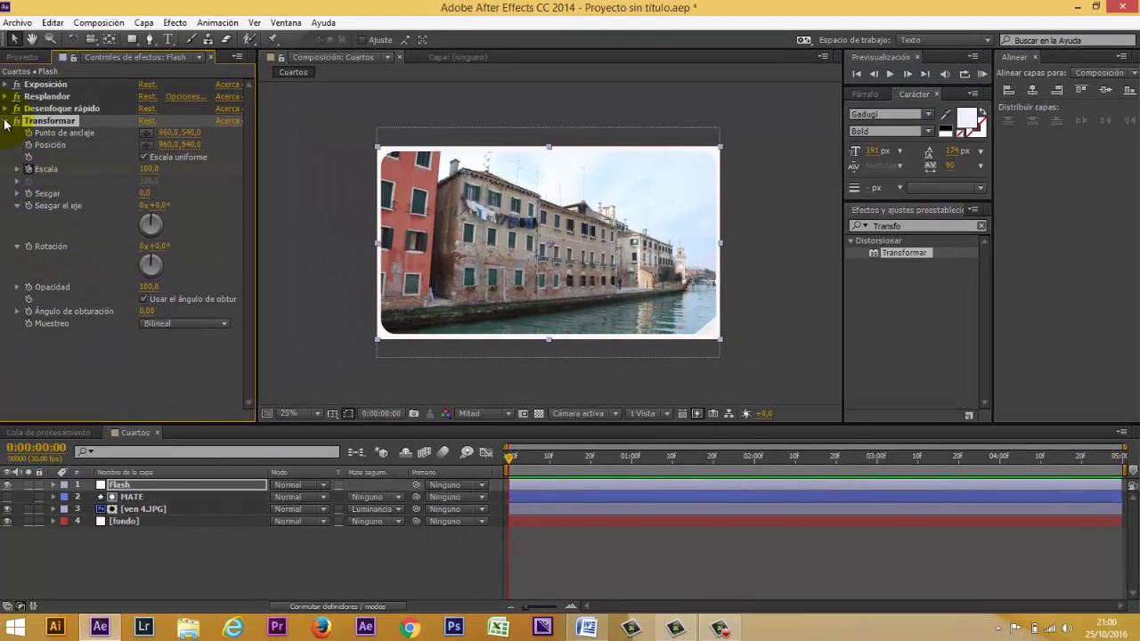
{"action": "left_click", "coordinate": [5, 120]}
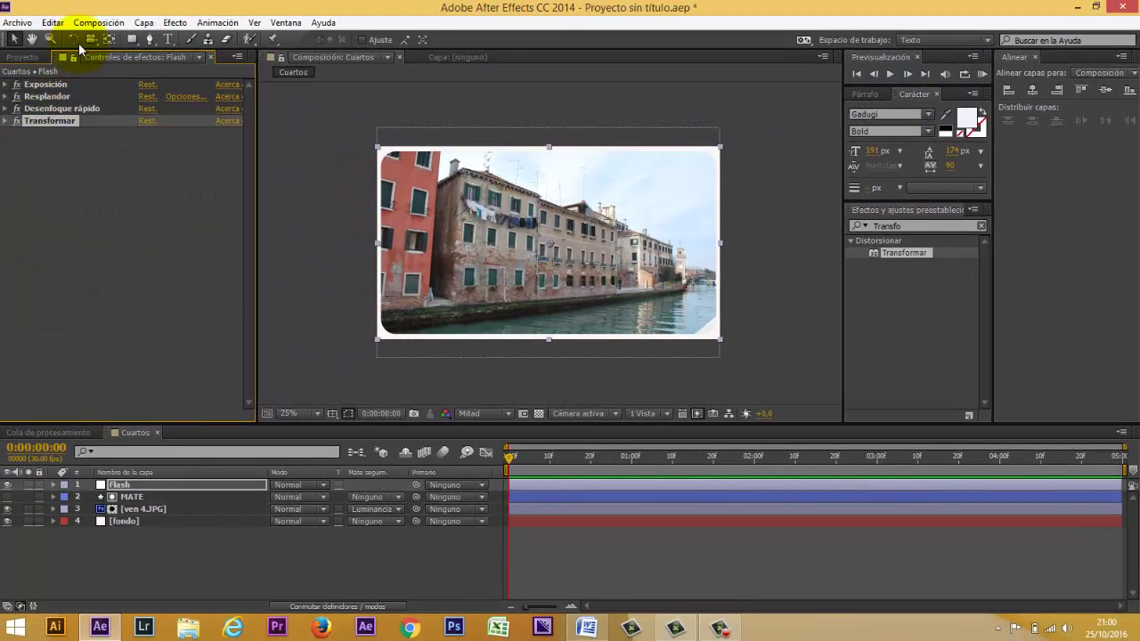
Reveal Flash's keyframes with U and move all four effect keyframes to about 0:00:00:05
{"action": "left_click", "coordinate": [169, 482]}
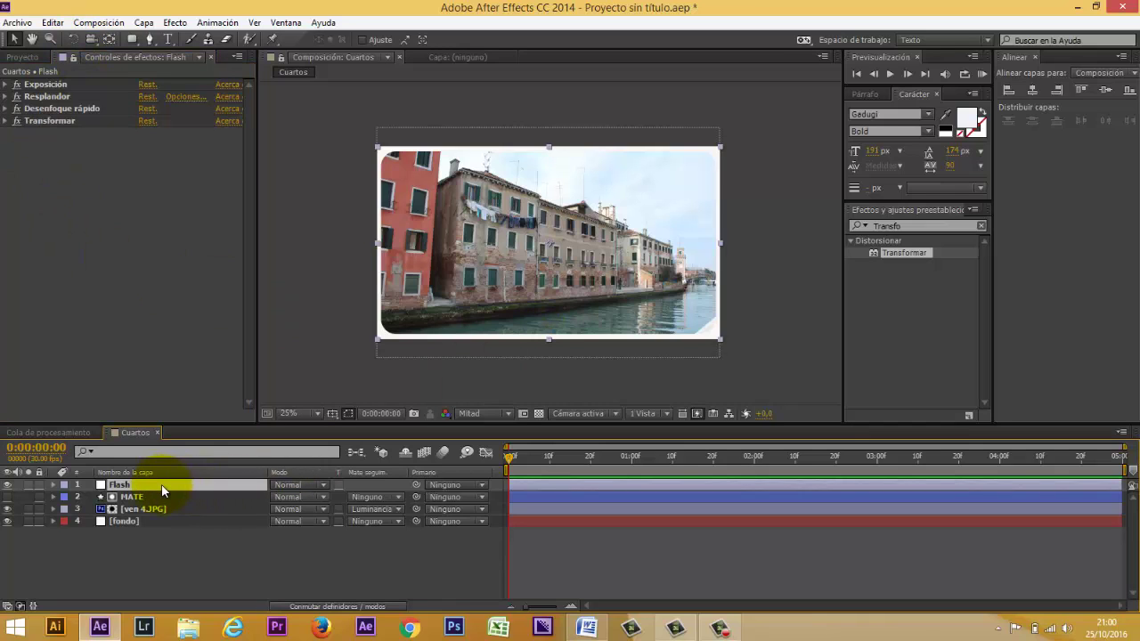
{"action": "key", "text": "u"}
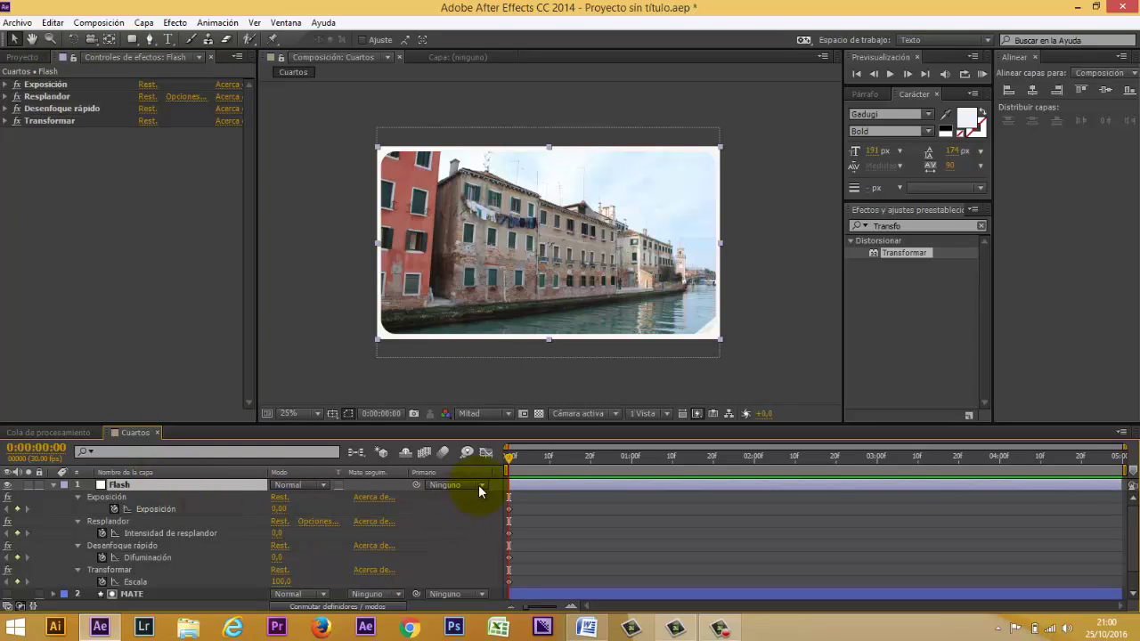
{"action": "left_click_drag", "start_coordinate": [545, 482], "coordinate": [510, 533]}
{"action": "left_click", "coordinate": [505, 585]}
{"action": "mouse_move", "coordinate": [516, 581]}
{"action": "left_mouse_down"}
{"action": "mouse_move", "coordinate": [501, 491]}
{"action": "mouse_move", "coordinate": [515, 522]}
{"action": "left_mouse_up"}
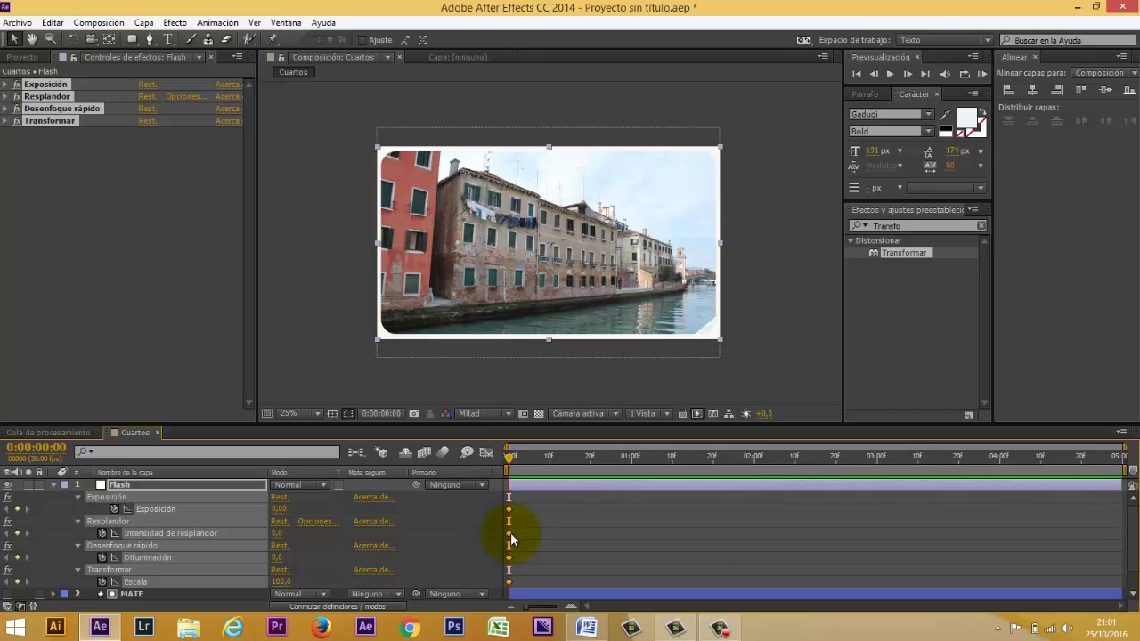
{"action": "left_click_drag", "start_coordinate": [510, 533], "coordinate": [528, 531]}
{"action": "left_click_drag", "start_coordinate": [528, 531], "coordinate": [532, 531]}
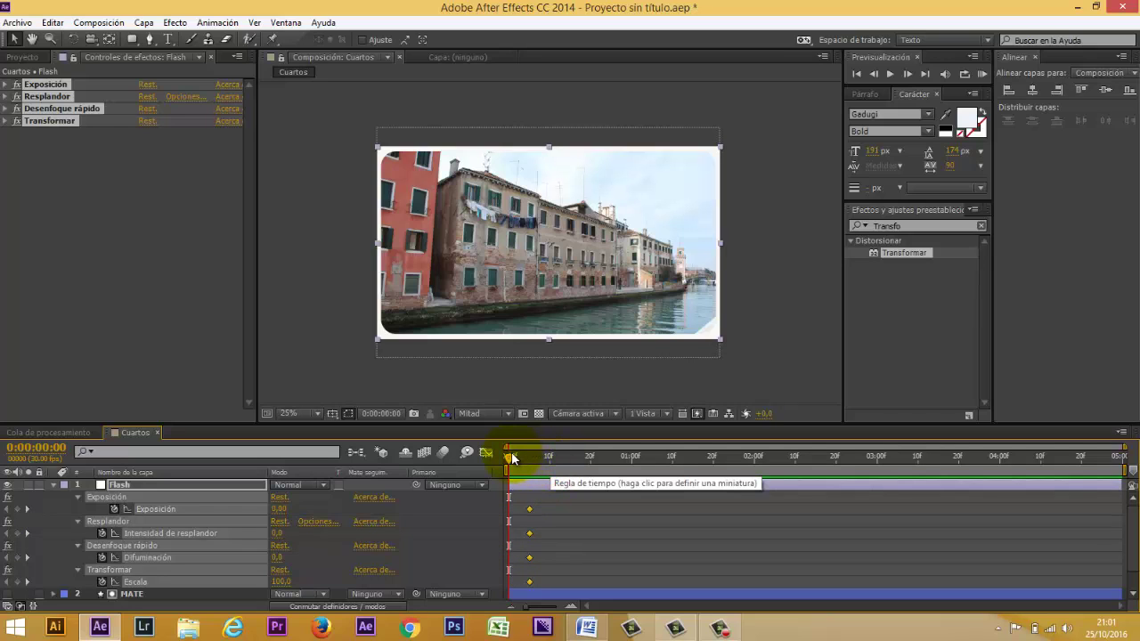
{"action": "left_click", "coordinate": [27, 508]}
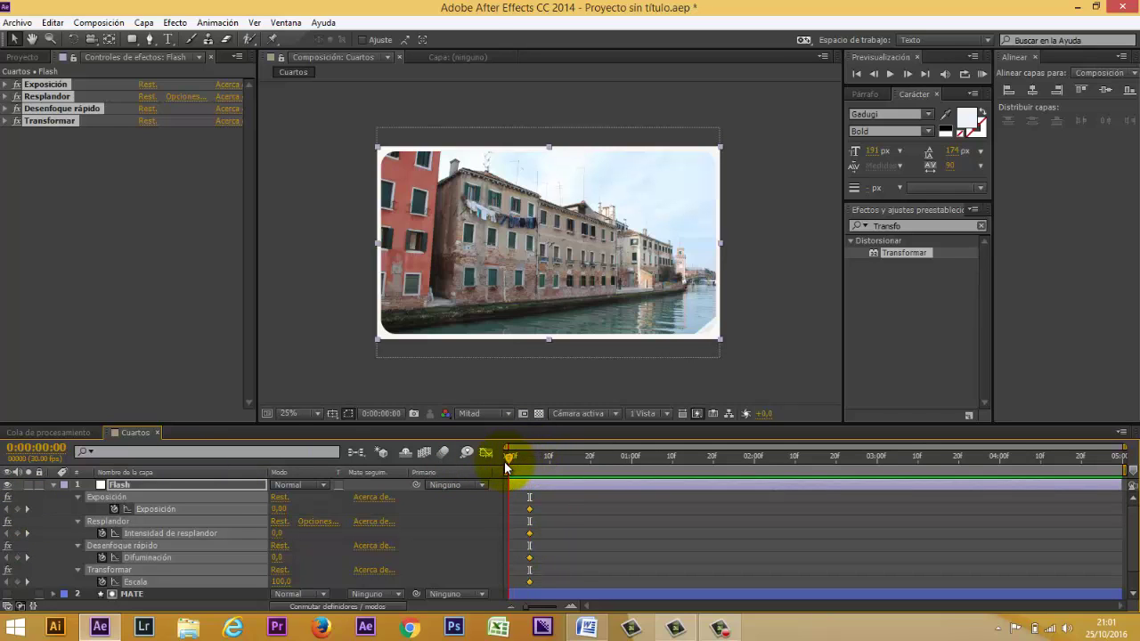
{"action": "left_click", "coordinate": [326, 509]}
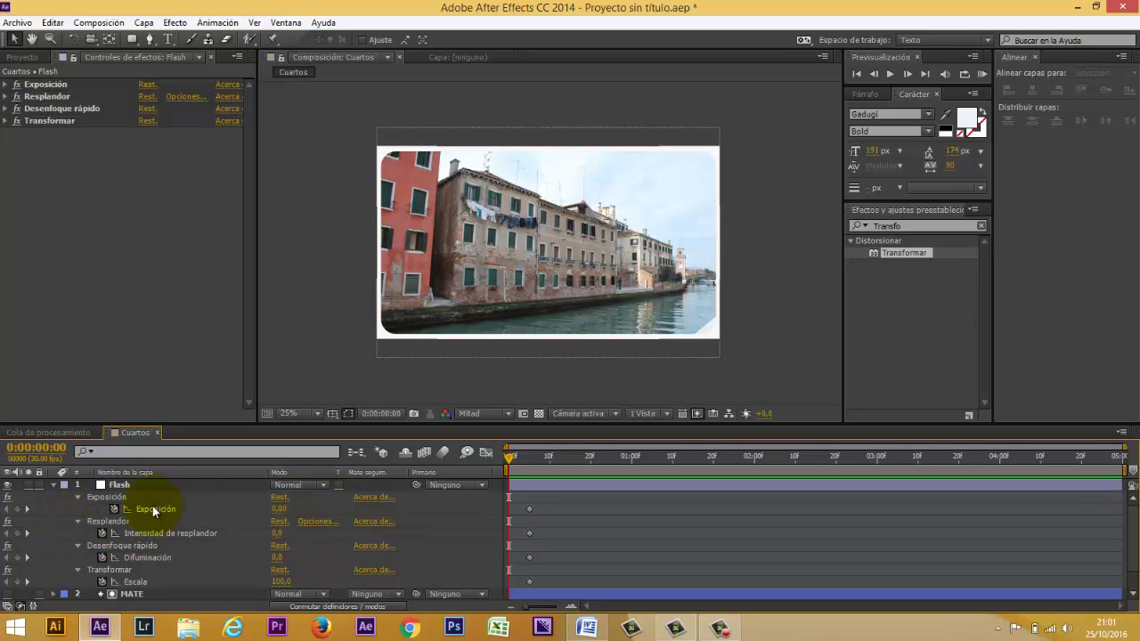
At frame 0 set Exposición 4,77, glow intensity 0,7, Difuminación 83 and Escala 107
{"action": "left_click_drag", "start_coordinate": [282, 510], "coordinate": [658, 507]}
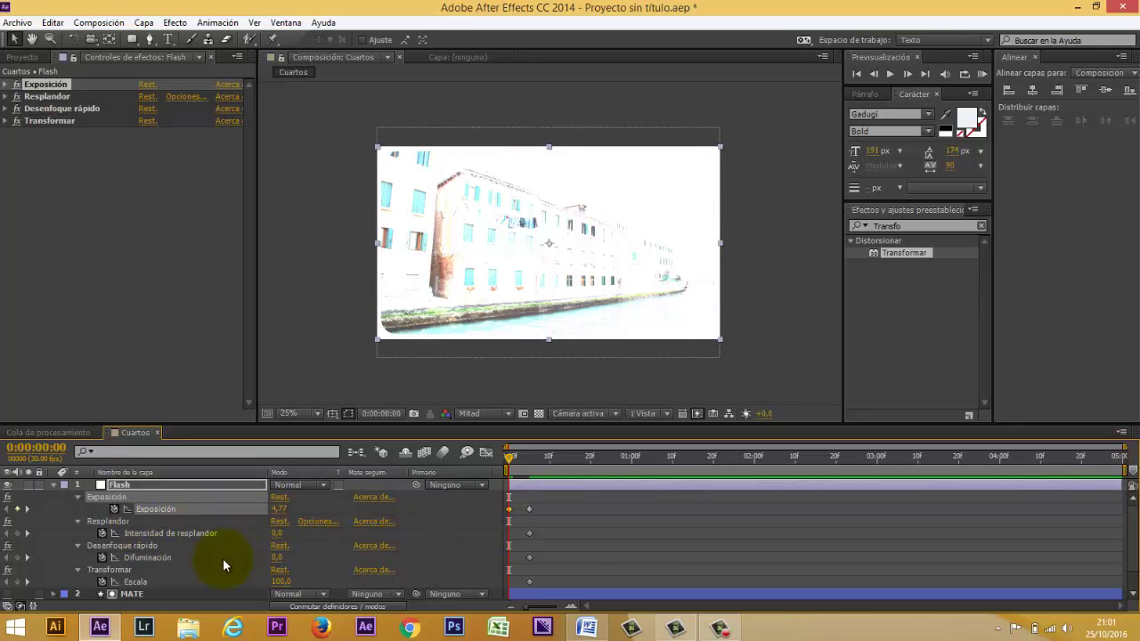
{"action": "left_click_drag", "start_coordinate": [277, 535], "coordinate": [317, 536]}
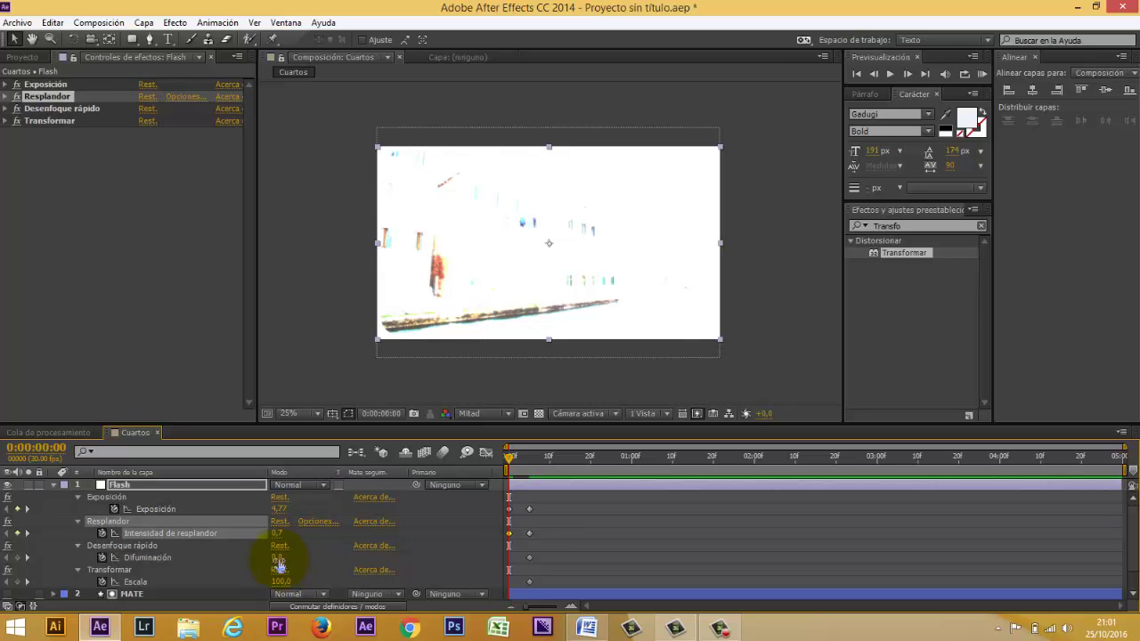
{"action": "left_click_drag", "start_coordinate": [278, 557], "coordinate": [330, 555]}
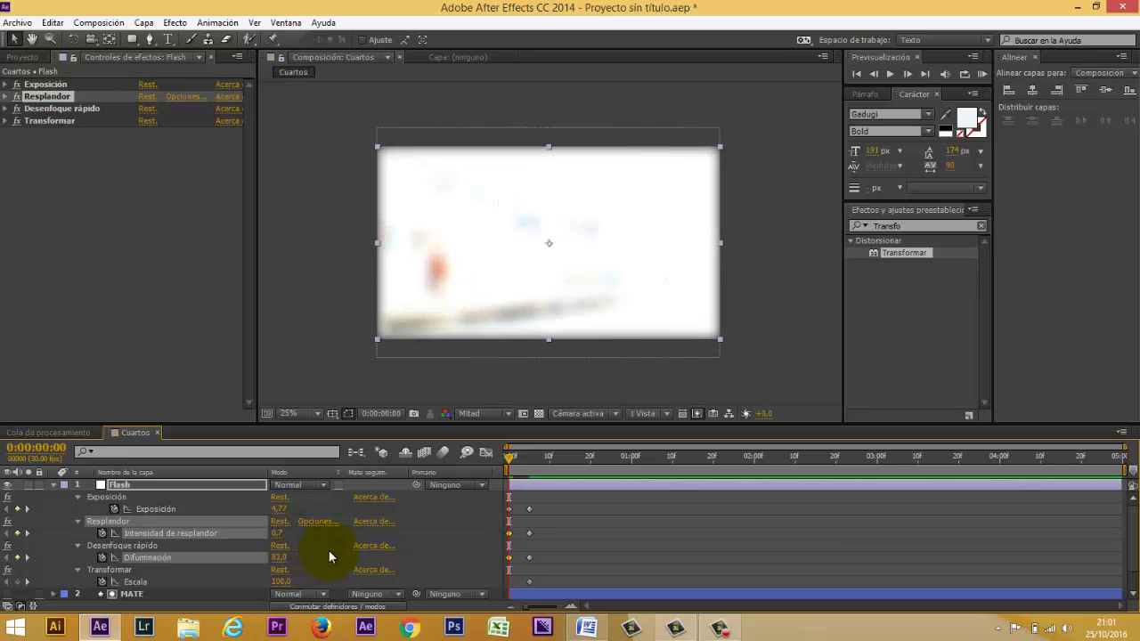
{"action": "left_click", "coordinate": [281, 585]}
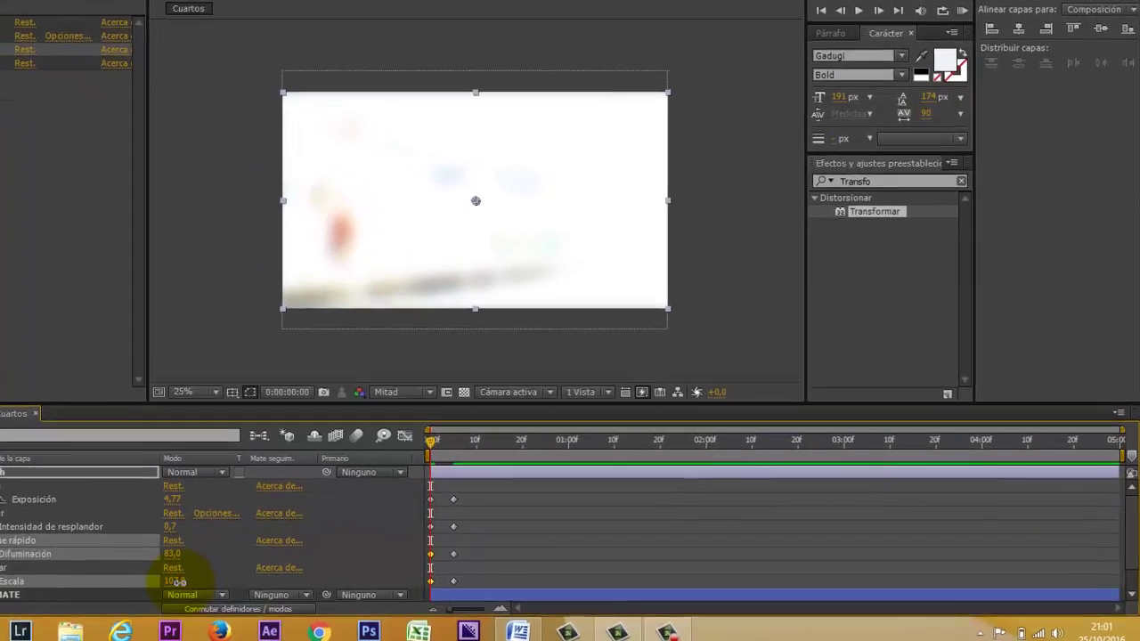
{"action": "left_click_drag", "start_coordinate": [178, 582], "coordinate": [187, 581]}
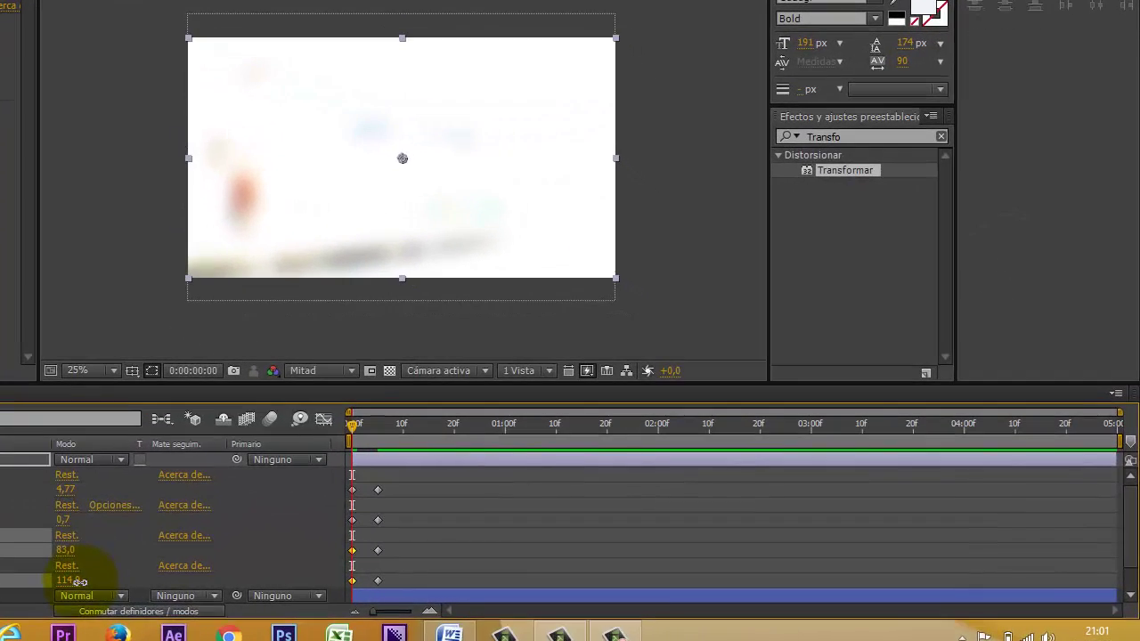
{"action": "left_click_drag", "start_coordinate": [80, 581], "coordinate": [76, 580]}
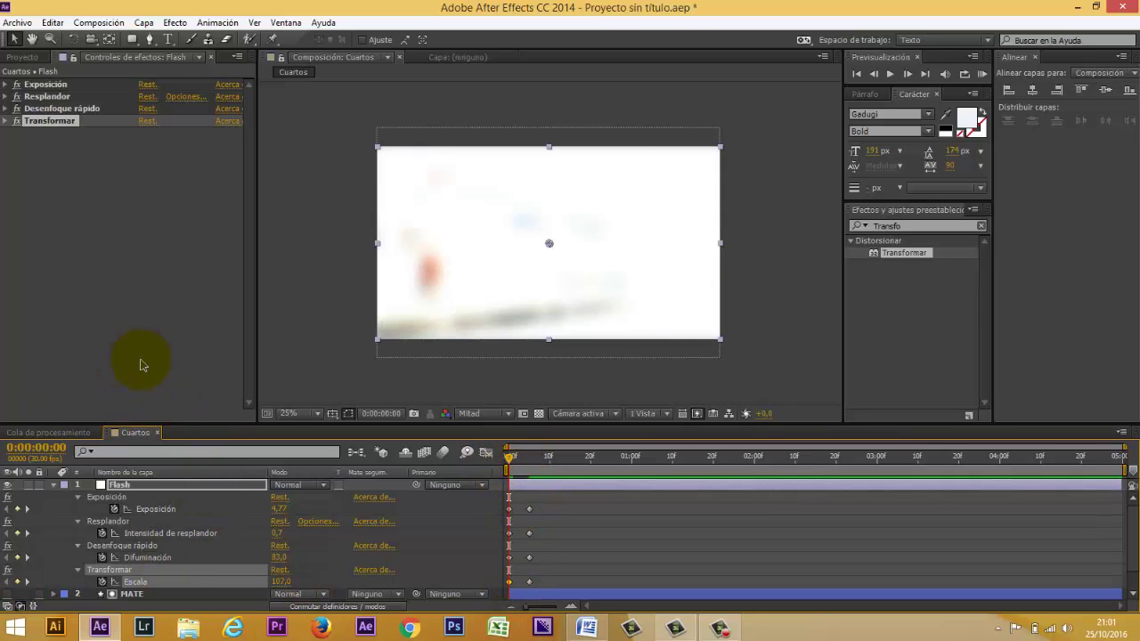
Move the four later keyframes slightly earlier and preview the flash burst from the start
{"action": "key", "text": "space"}
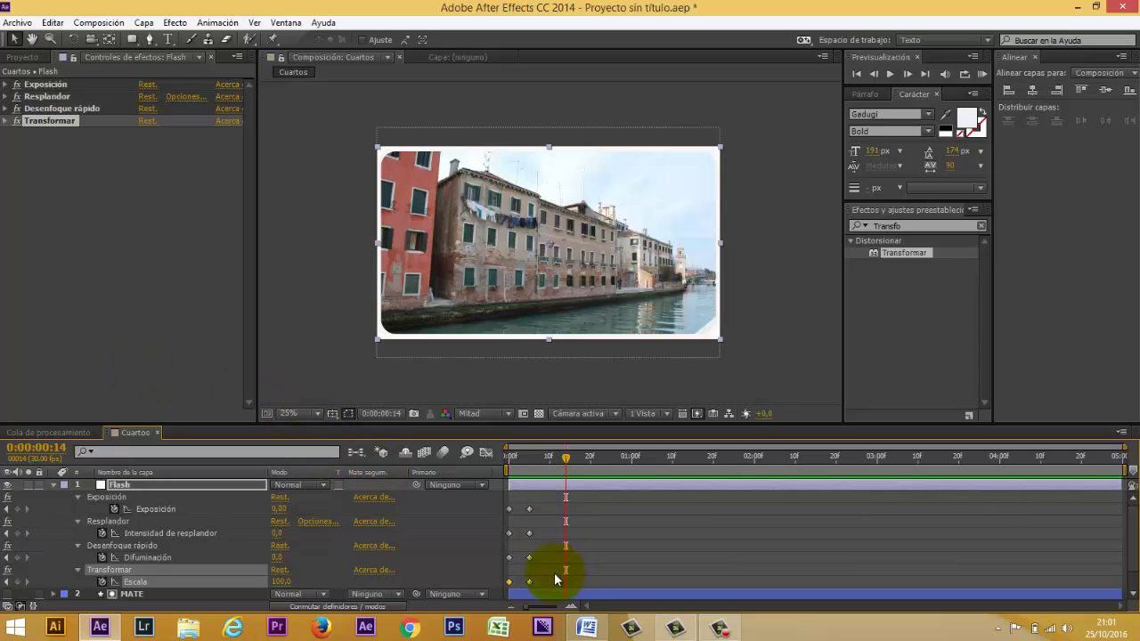
{"action": "left_click_drag", "start_coordinate": [544, 584], "coordinate": [511, 501]}
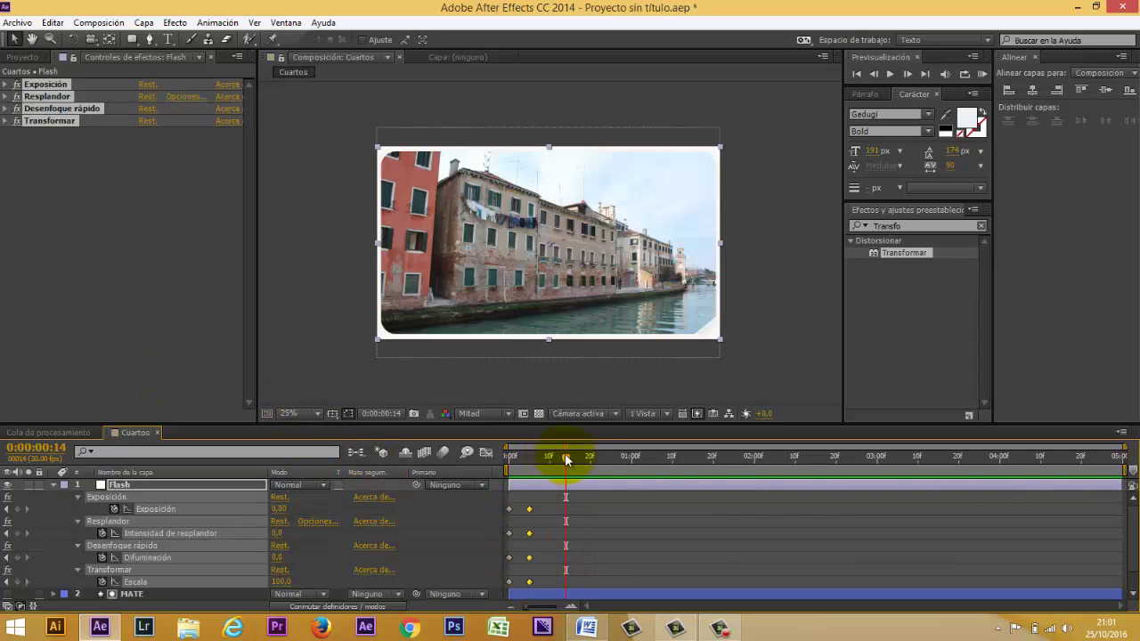
{"action": "left_click_drag", "start_coordinate": [531, 507], "coordinate": [522, 509]}
{"action": "left_click_drag", "start_coordinate": [566, 461], "coordinate": [509, 458]}
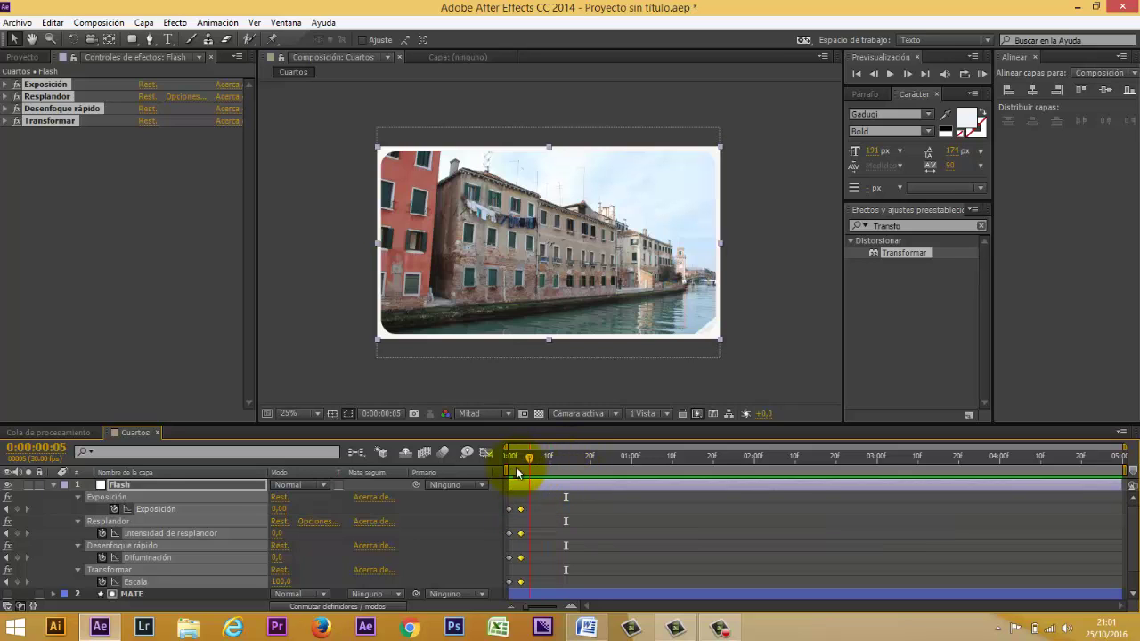
{"action": "key", "text": "space"}
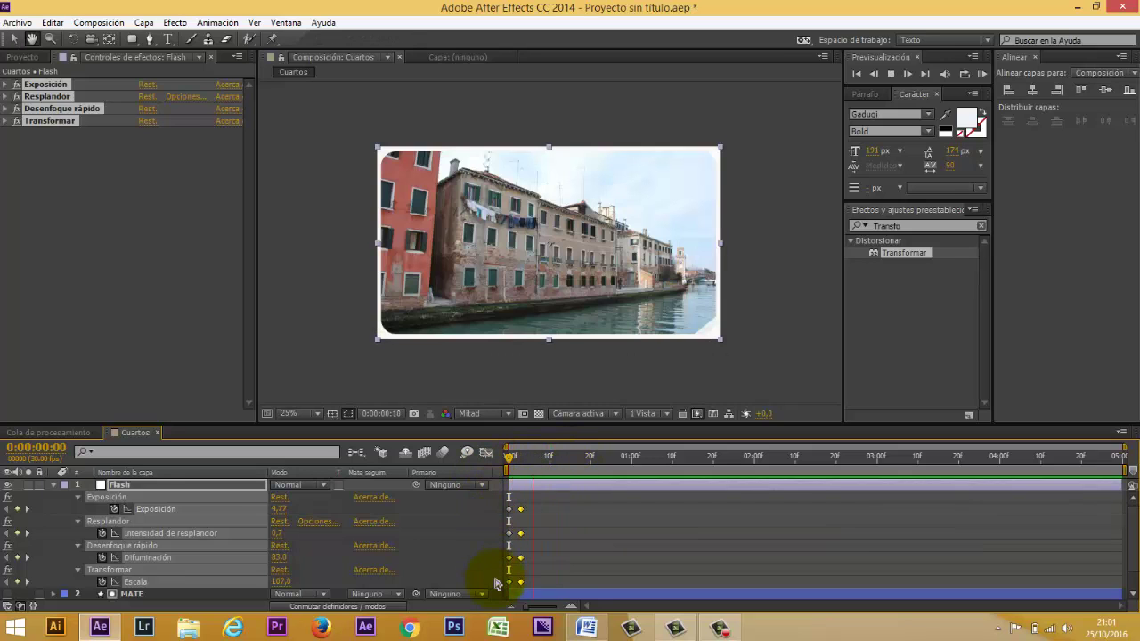
{"action": "key", "text": "space"}
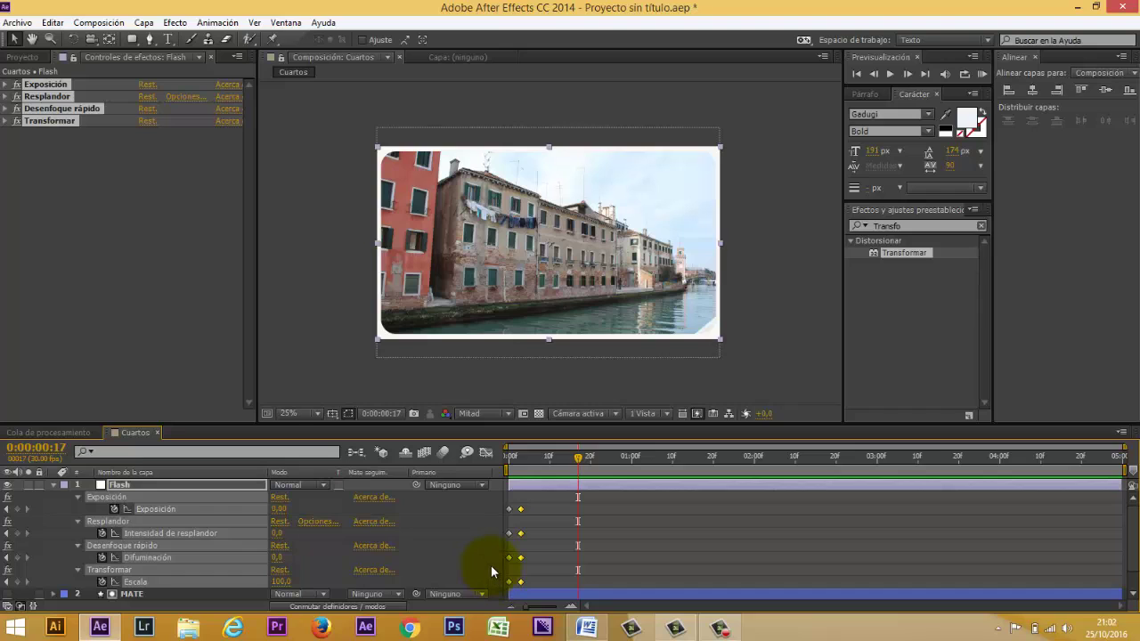
{"action": "key", "text": "space"}
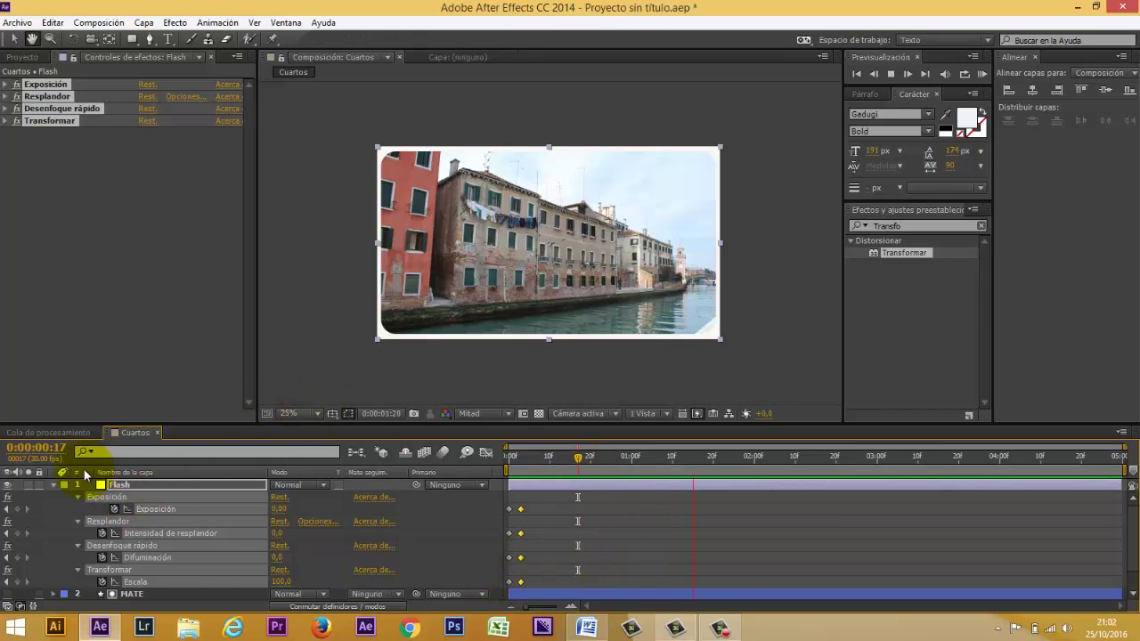
{"action": "key", "text": "space"}
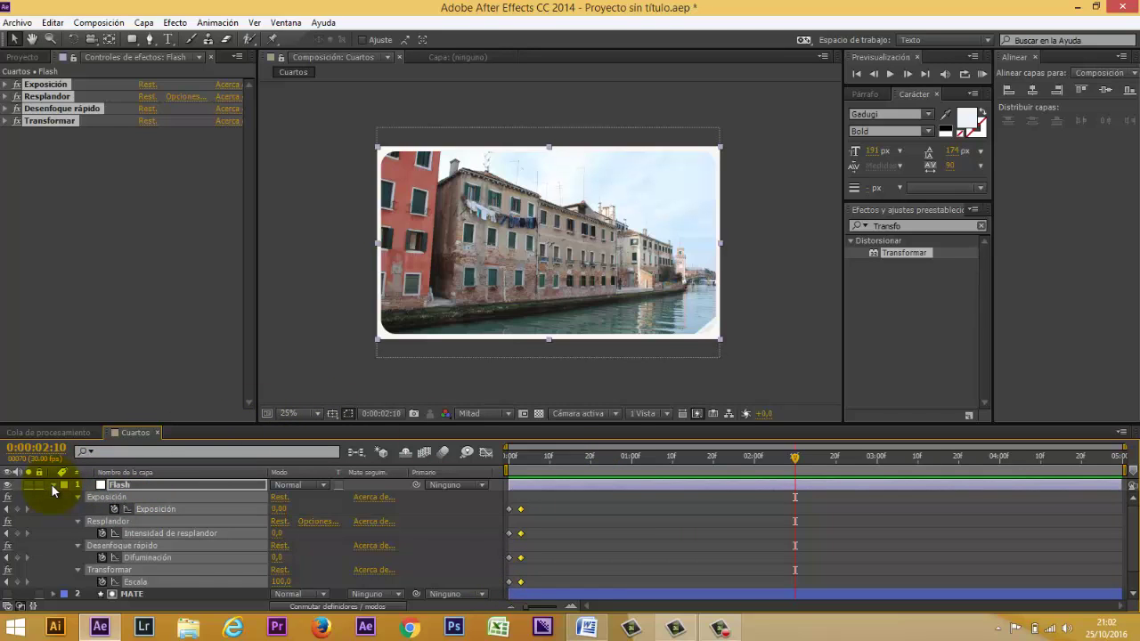
Precompose the Flash, MATE, ven 4.JPG and fondo layers into 'Foto Inicial'
{"action": "left_click", "coordinate": [52, 485]}
{"action": "left_click", "coordinate": [138, 548]}
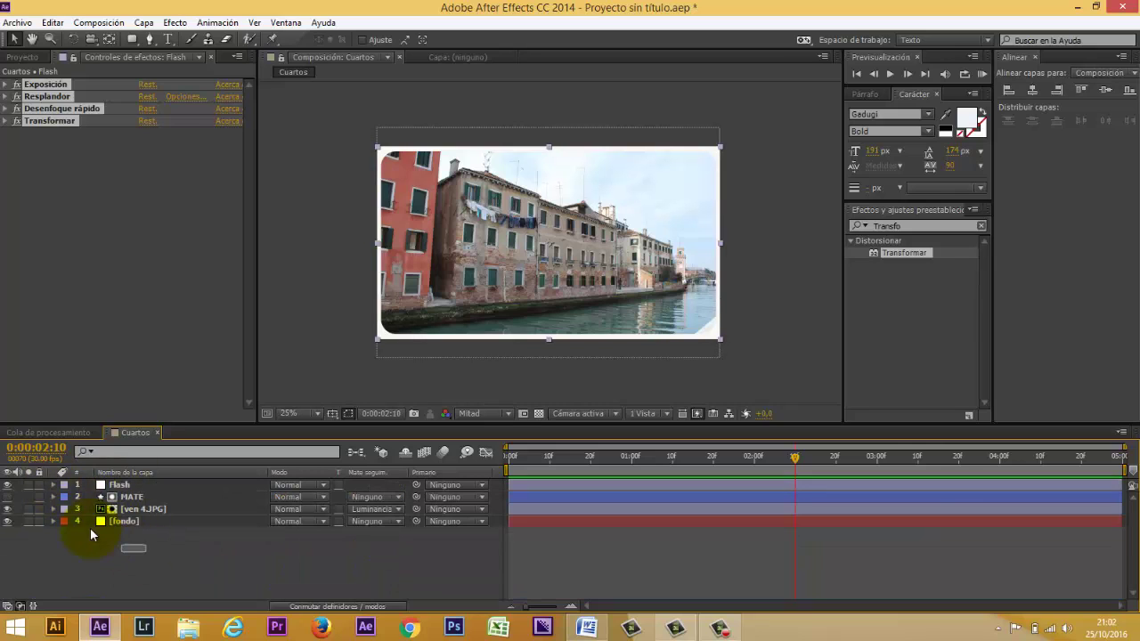
{"action": "left_click_drag", "start_coordinate": [90, 534], "coordinate": [77, 472]}
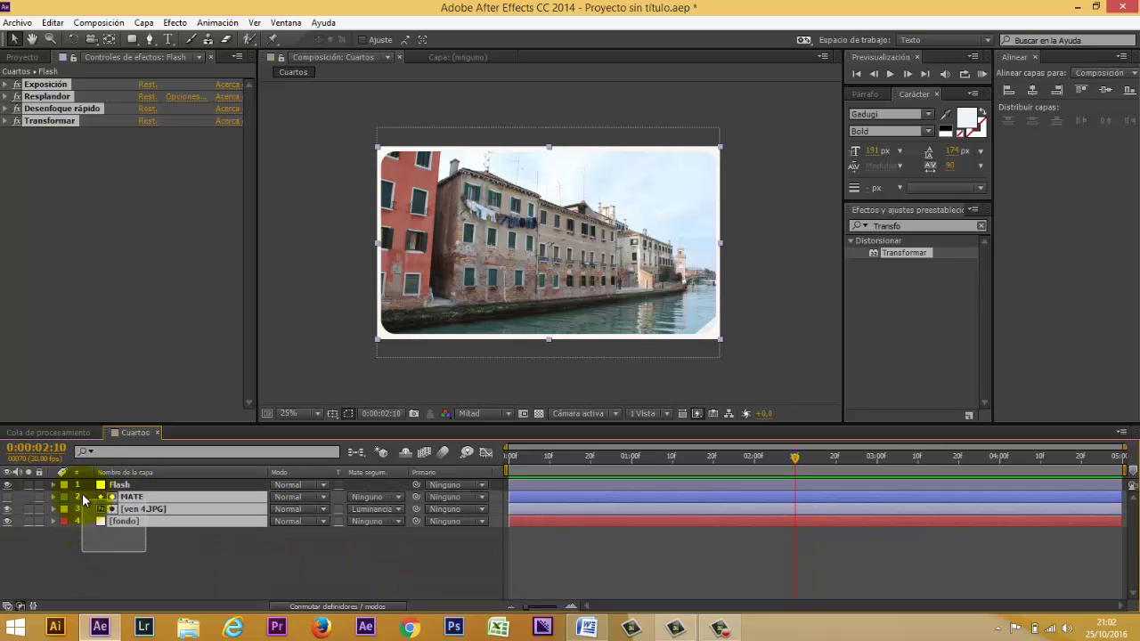
{"action": "right_click", "coordinate": [159, 498]}
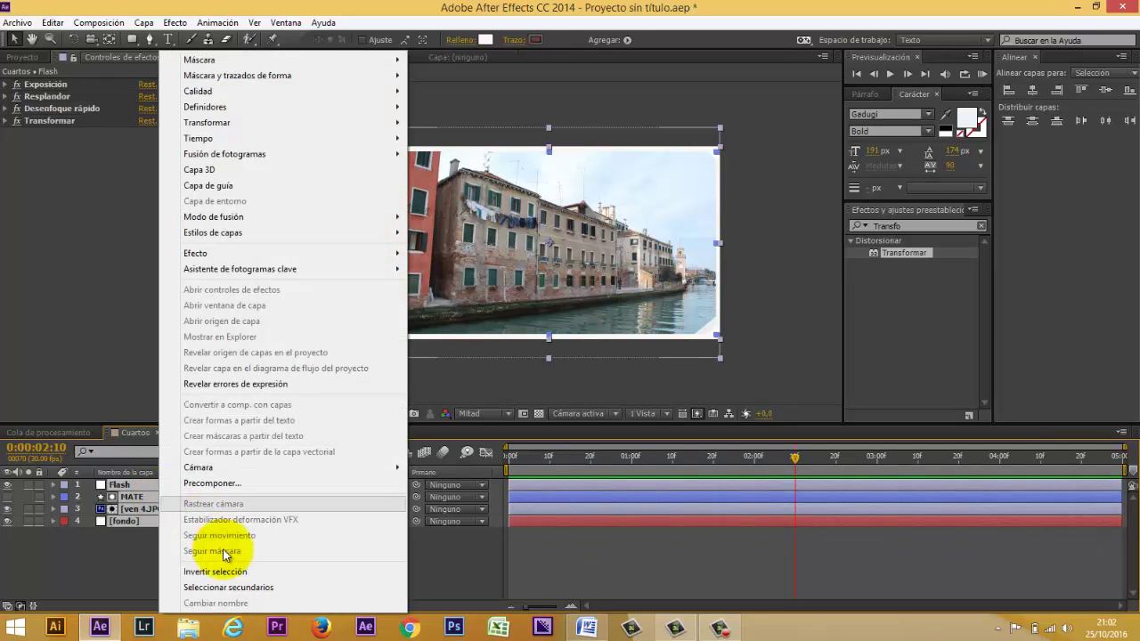
{"action": "left_click", "coordinate": [226, 484]}
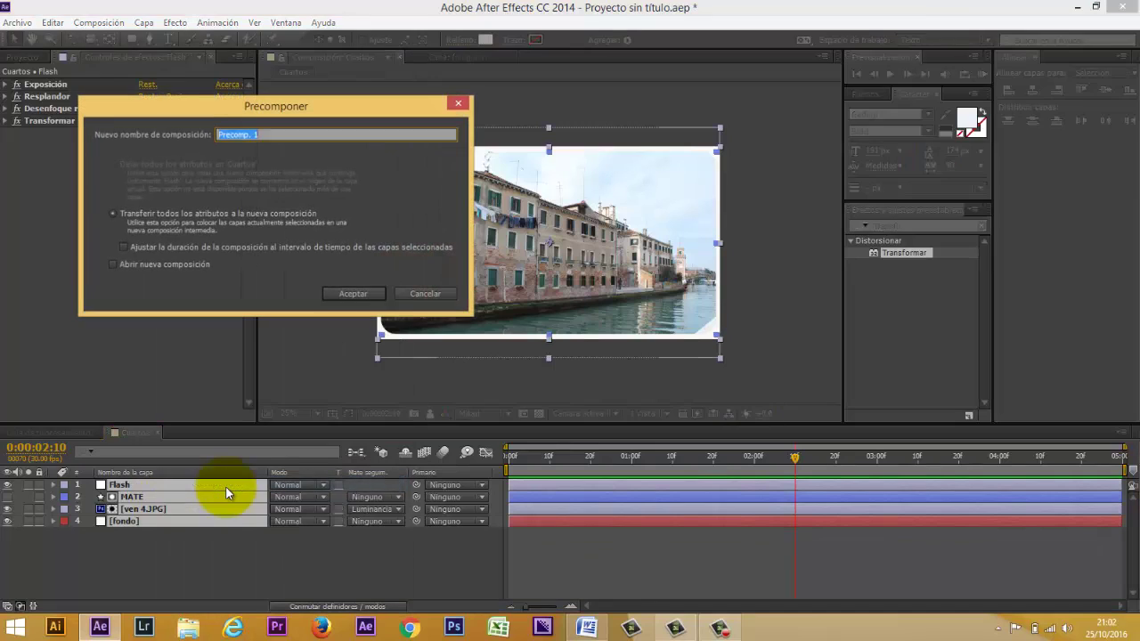
{"action": "type", "text": "Fot"}
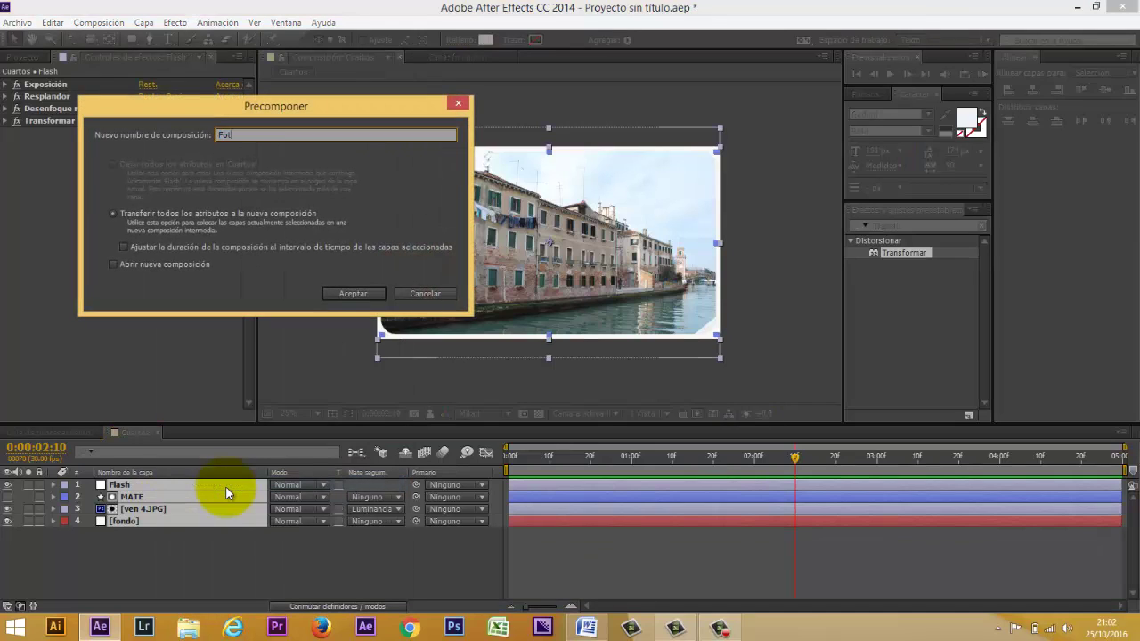
{"action": "type", "text": "o Inicial"}
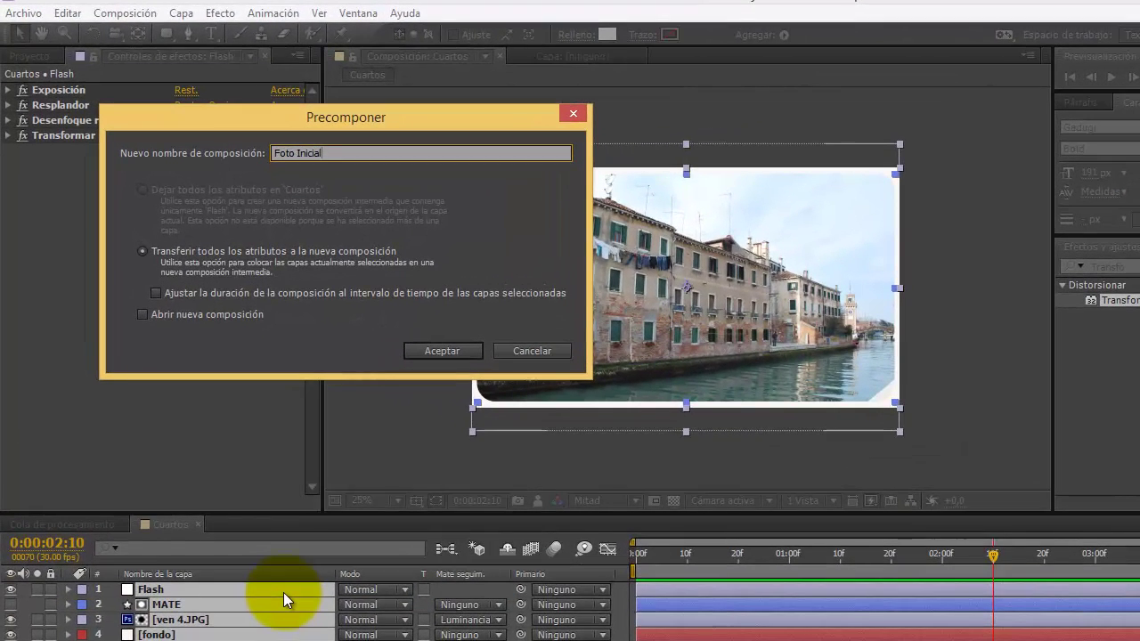
{"action": "left_click", "coordinate": [434, 348]}
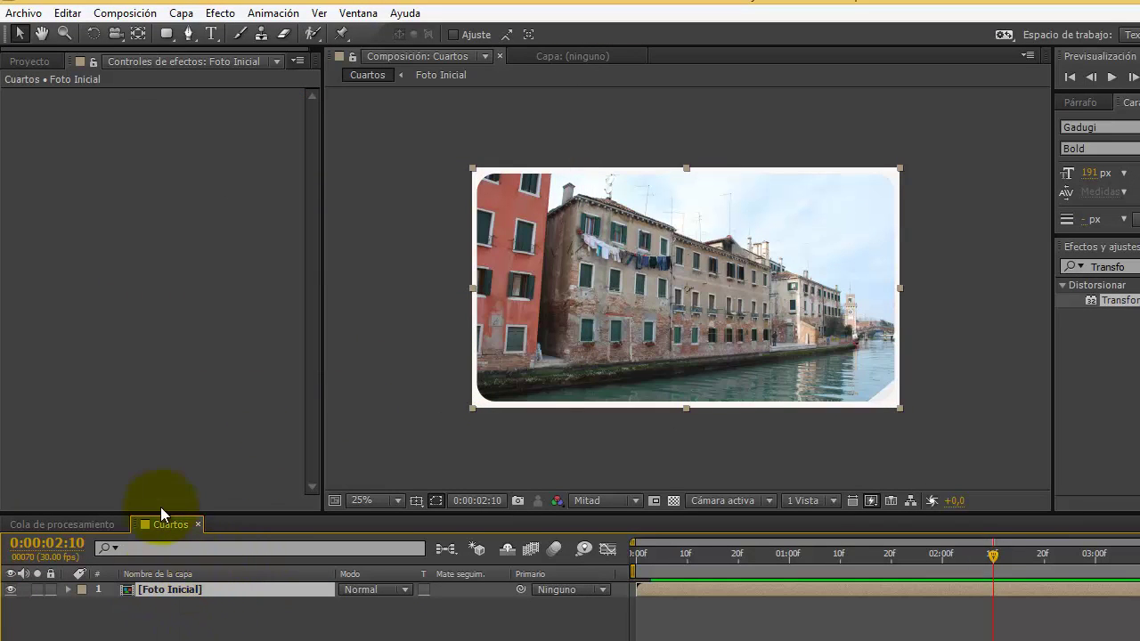
{"action": "left_click", "coordinate": [127, 86]}
{"action": "left_click", "coordinate": [27, 60]}
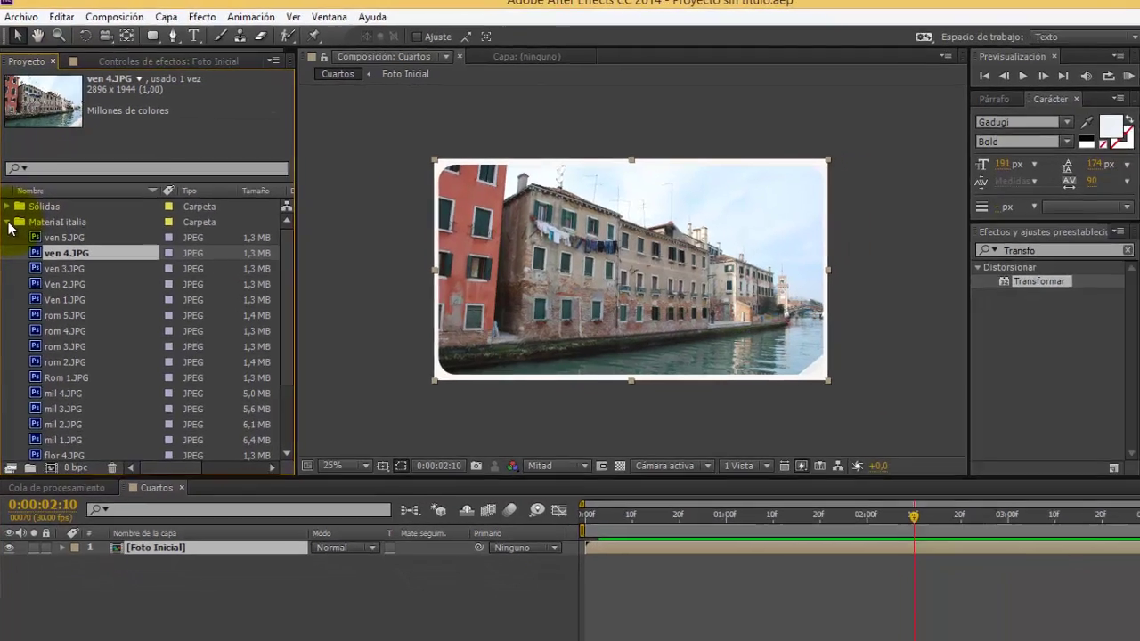
Set Foto Inicial's scale to 50% and position it in Cuartos' top-left quarter
{"action": "left_click", "coordinate": [8, 223]}
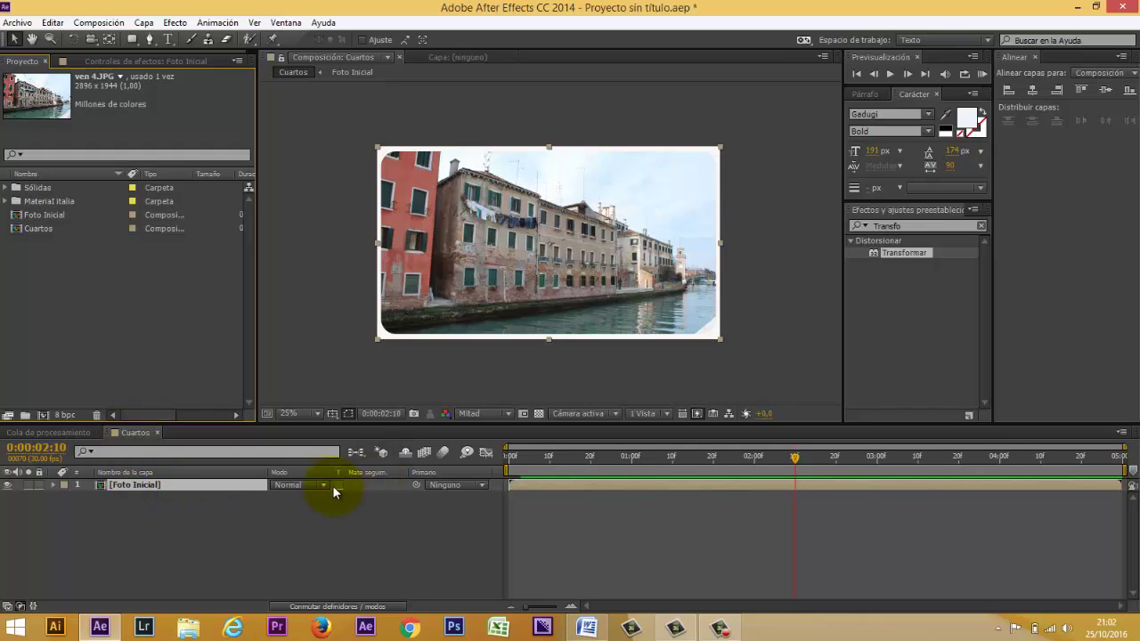
{"action": "left_click", "coordinate": [126, 486]}
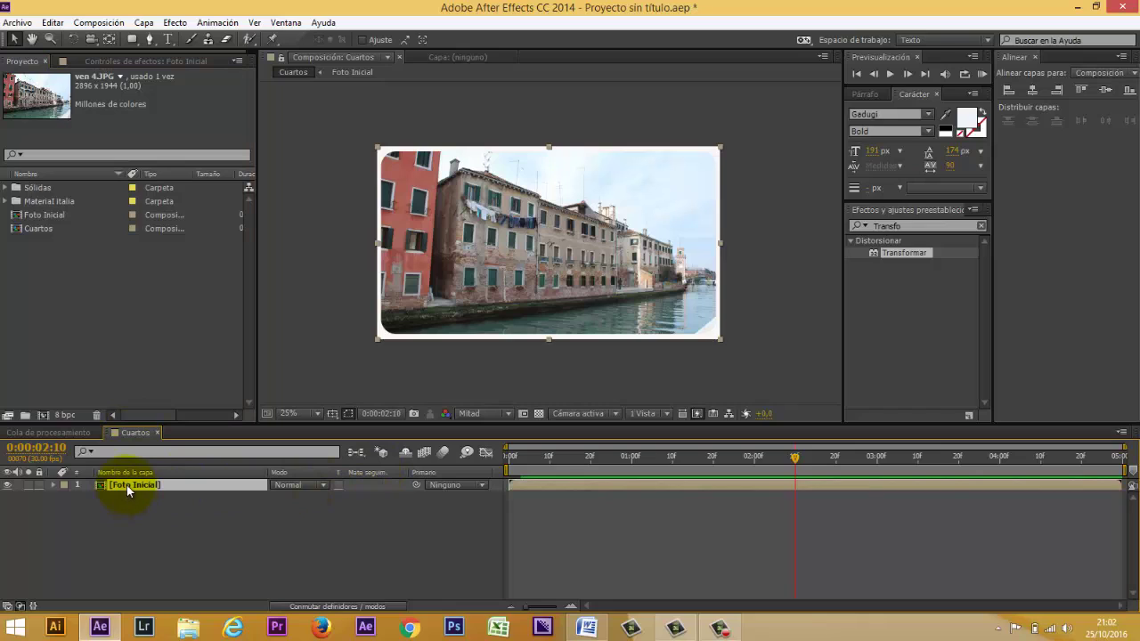
{"action": "key", "text": "s"}
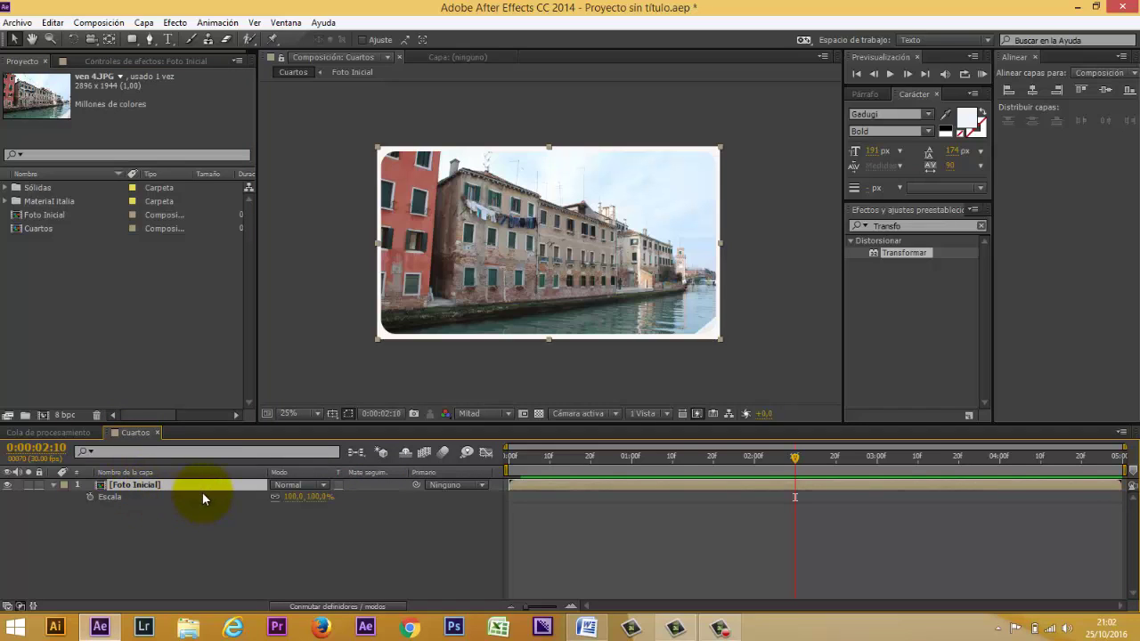
{"action": "left_click", "coordinate": [287, 497]}
{"action": "type", "text": "5"}
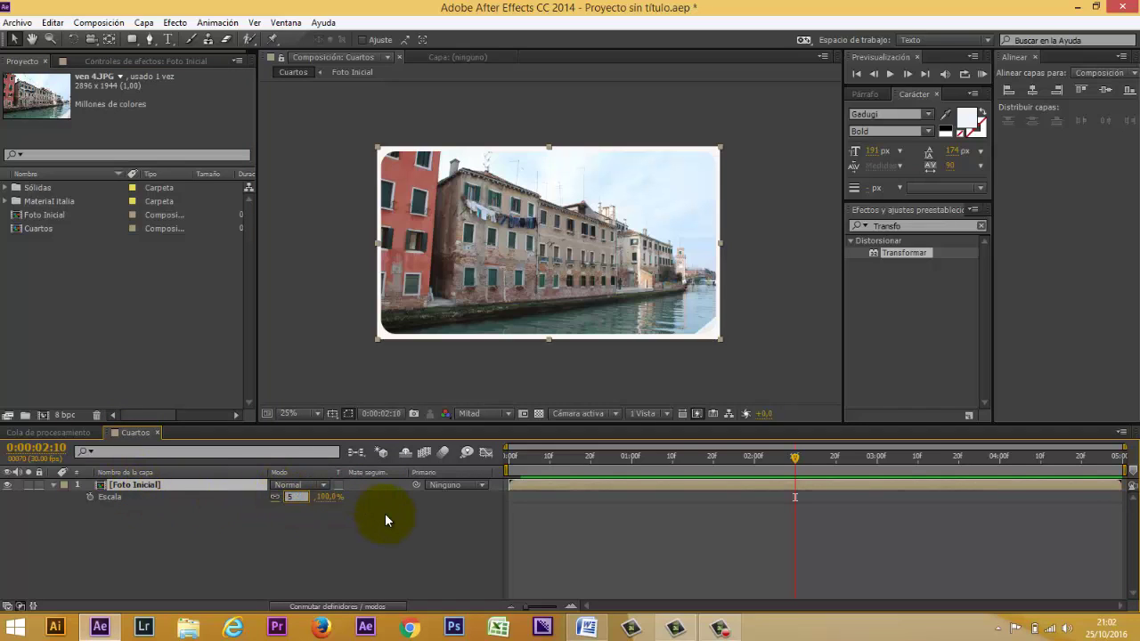
{"action": "type", "text": "0"}
{"action": "key", "text": "Return"}
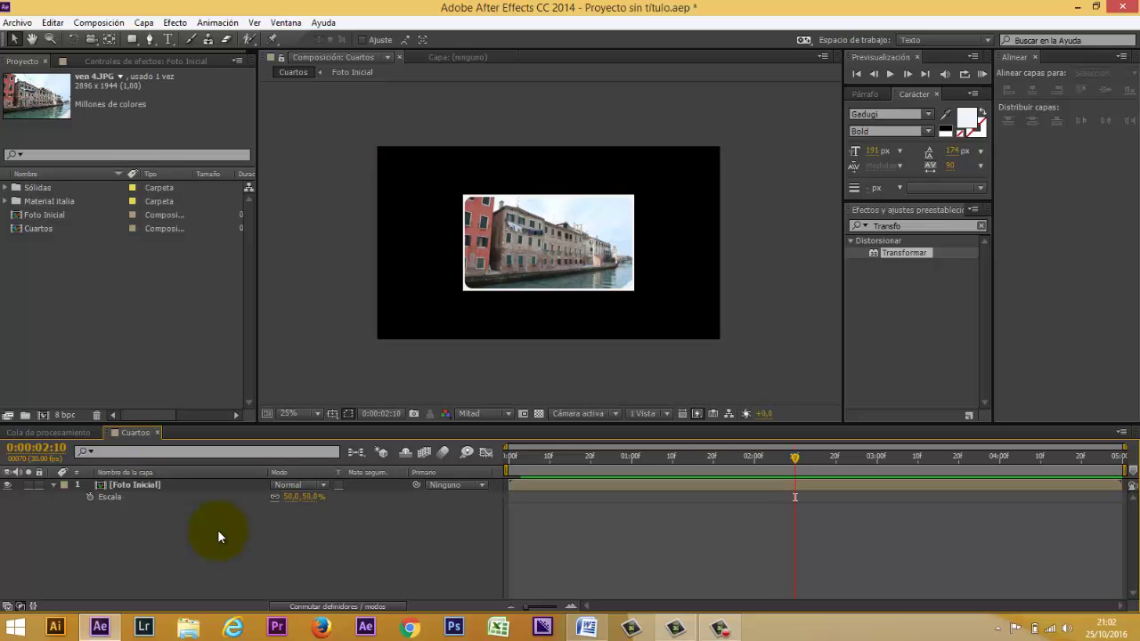
{"action": "left_click_drag", "start_coordinate": [562, 253], "coordinate": [476, 200]}
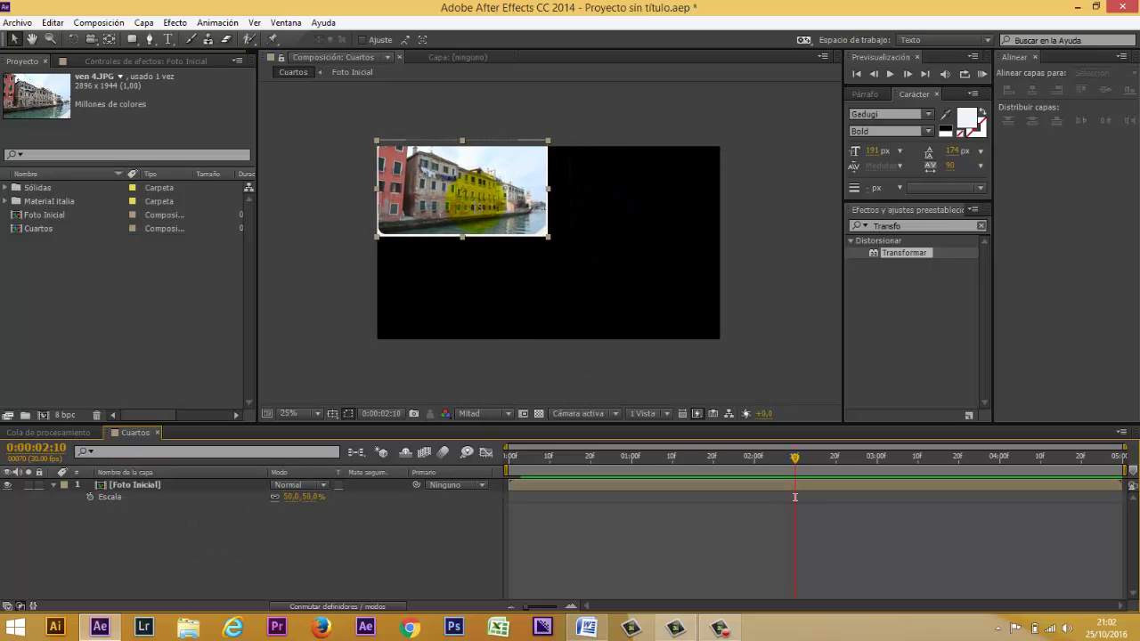
{"action": "key", "text": "shift+Down"}
{"action": "key", "text": "shift+Down"}
{"action": "key", "text": "shift+Down"}
{"action": "left_click", "coordinate": [475, 206]}
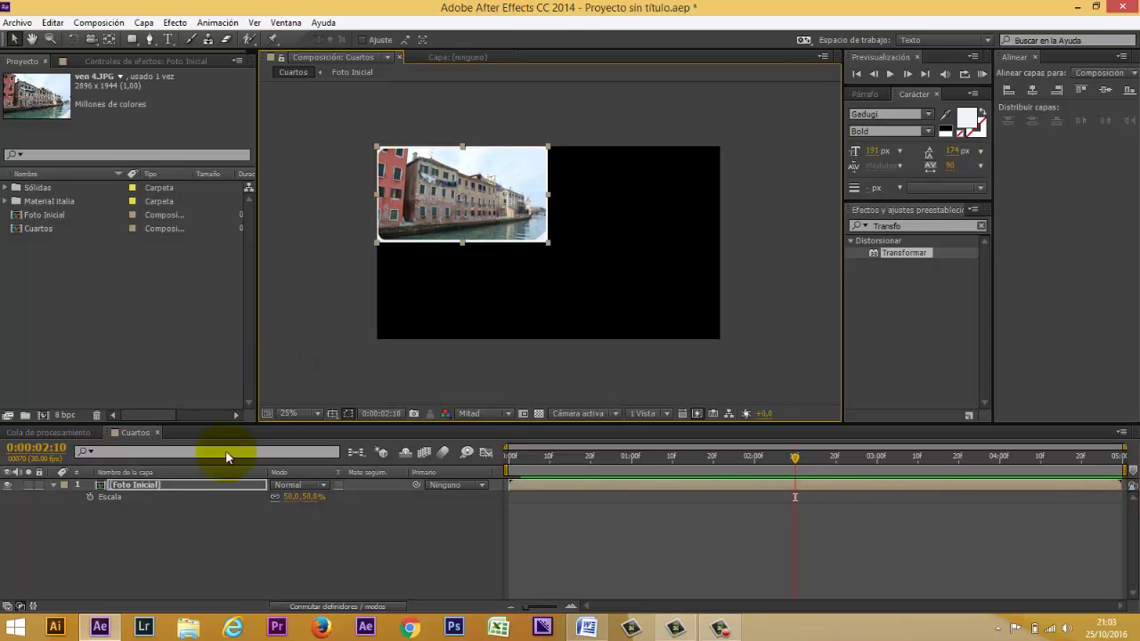
Duplicate Foto Inicial and move copies into the bottom-left and top-right quarters
{"action": "left_click", "coordinate": [183, 487]}
{"action": "key", "text": "ctrl+d"}
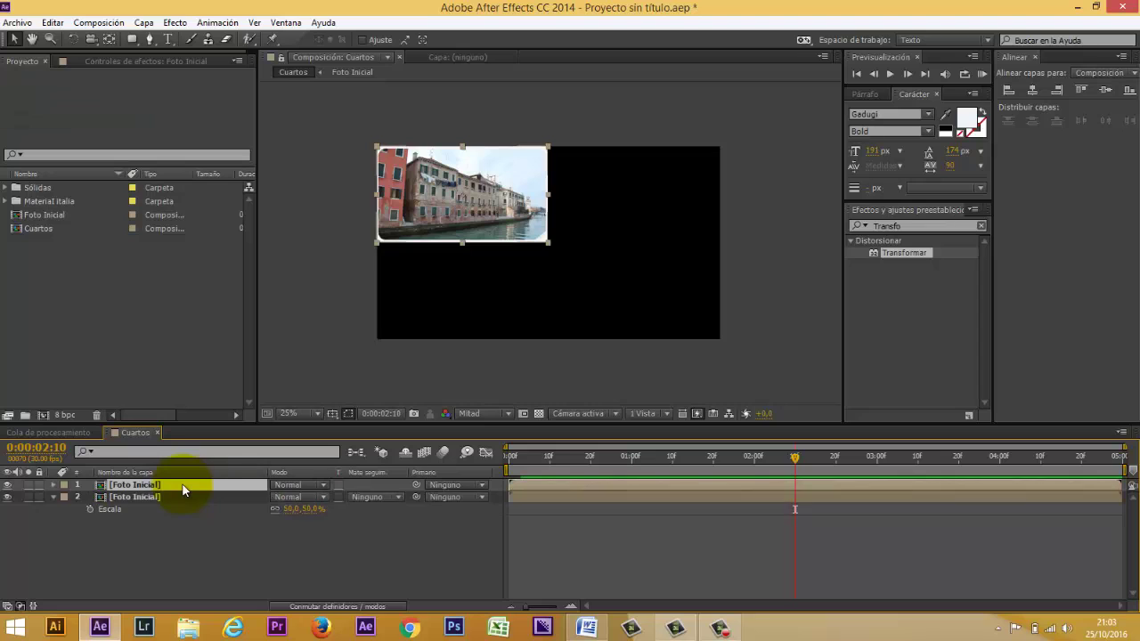
{"action": "key", "text": "ctrl+d"}
{"action": "key", "text": "ctrl+d"}
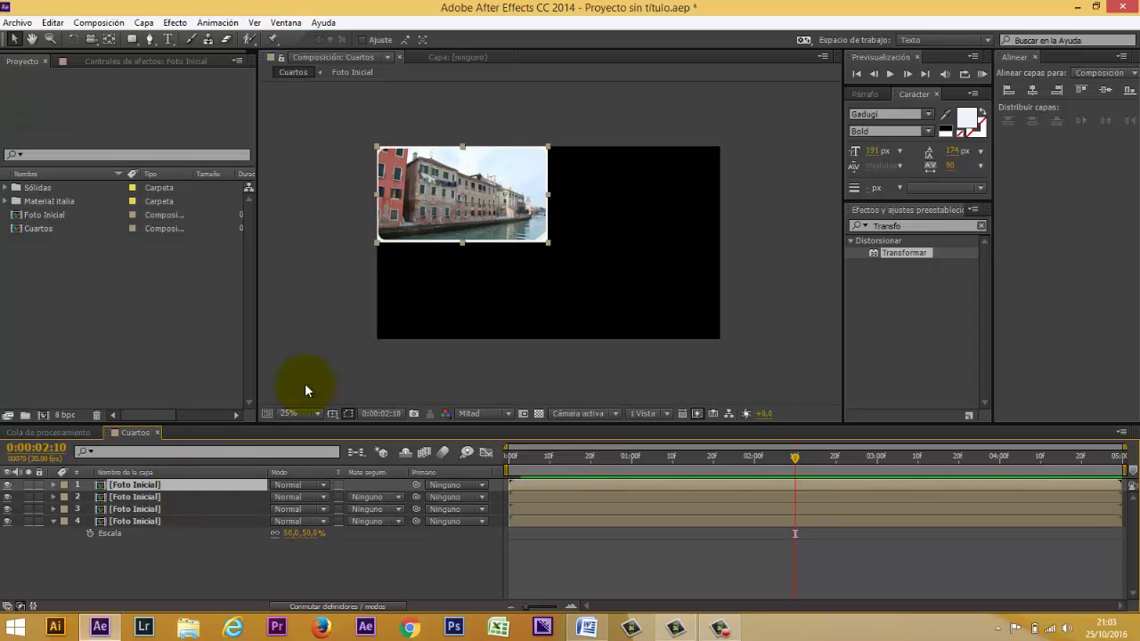
{"action": "mouse_move", "coordinate": [467, 200]}
{"action": "left_mouse_down"}
{"action": "mouse_move", "coordinate": [467, 297]}
{"action": "mouse_move", "coordinate": [470, 288]}
{"action": "left_mouse_up"}
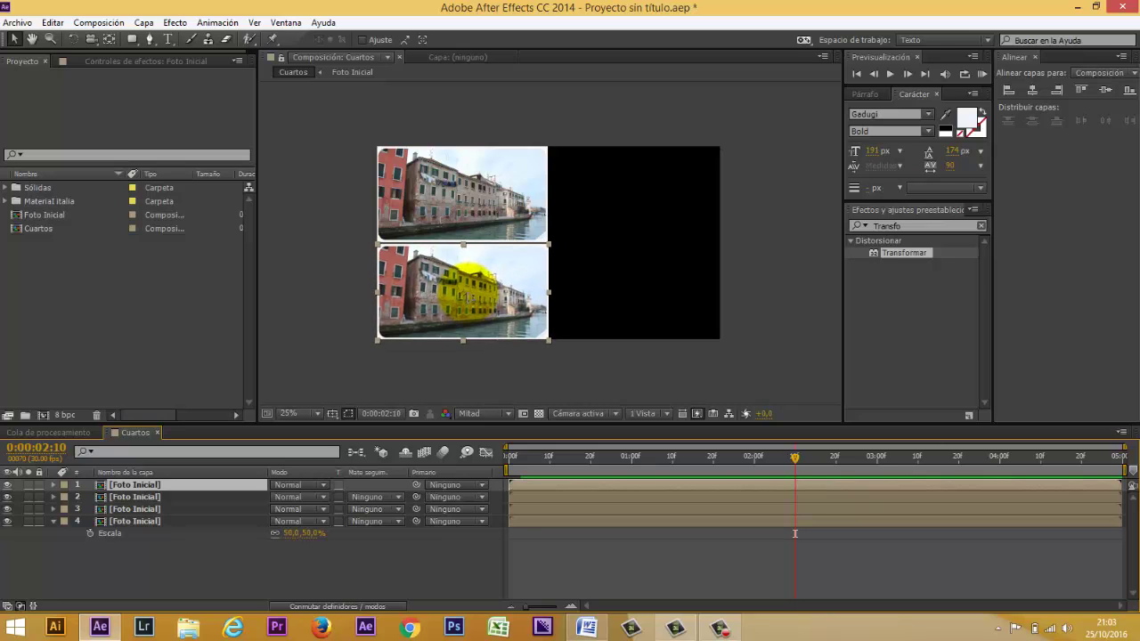
{"action": "mouse_move", "coordinate": [464, 215]}
{"action": "left_mouse_down"}
{"action": "mouse_move", "coordinate": [648, 216]}
{"action": "mouse_move", "coordinate": [615, 245]}
{"action": "left_mouse_up"}
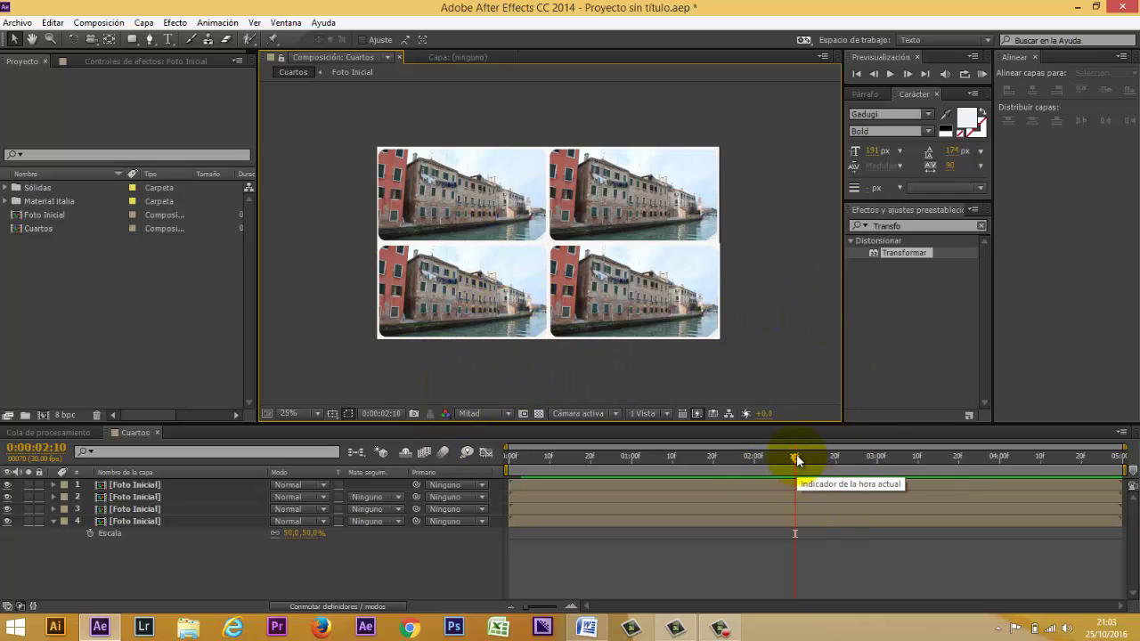
{"action": "left_click_drag", "start_coordinate": [797, 456], "coordinate": [665, 456]}
{"action": "key", "text": "KP_0"}
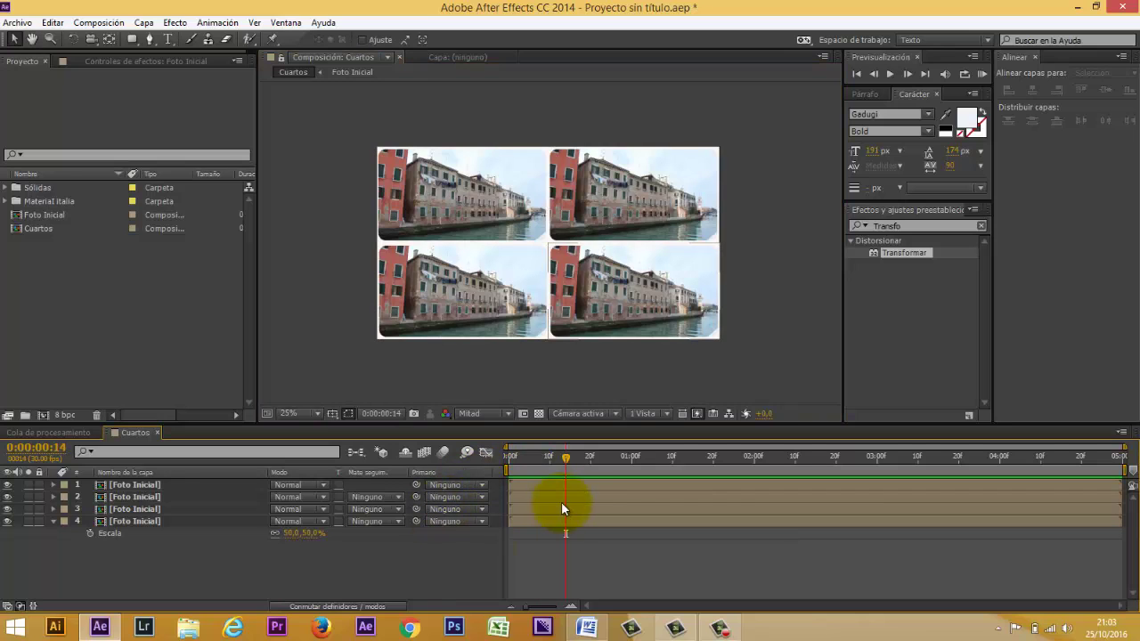
Delay layers 1 and 4 by a few frames so the quarters appear staggered
{"action": "left_click", "coordinate": [530, 509]}
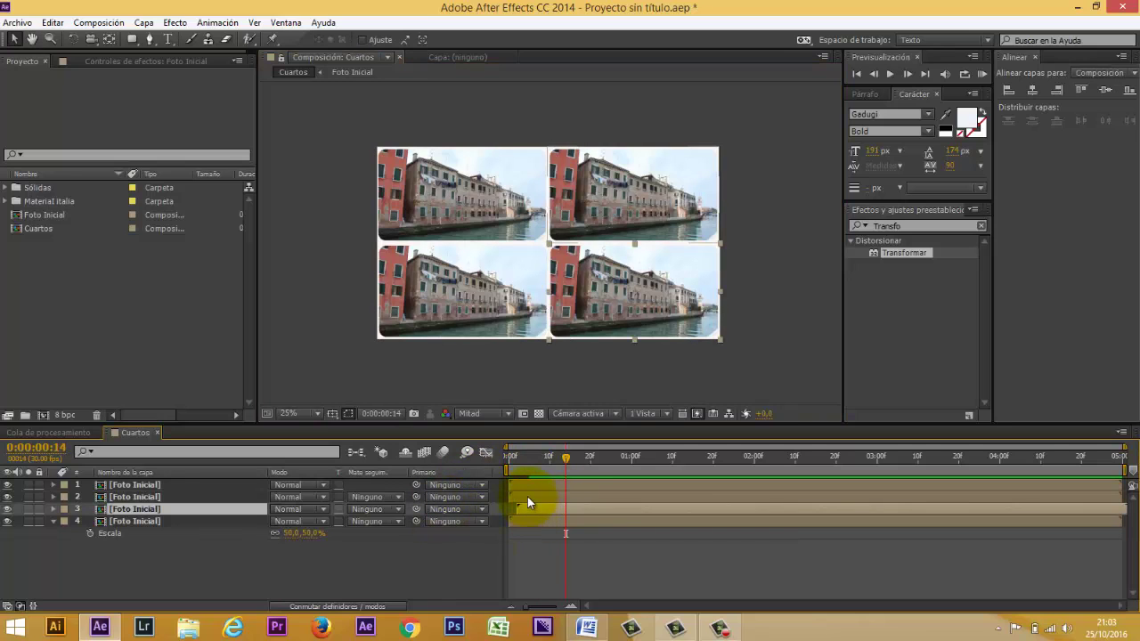
{"action": "left_click", "coordinate": [527, 497]}
{"action": "left_click_drag", "start_coordinate": [532, 485], "coordinate": [546, 486]}
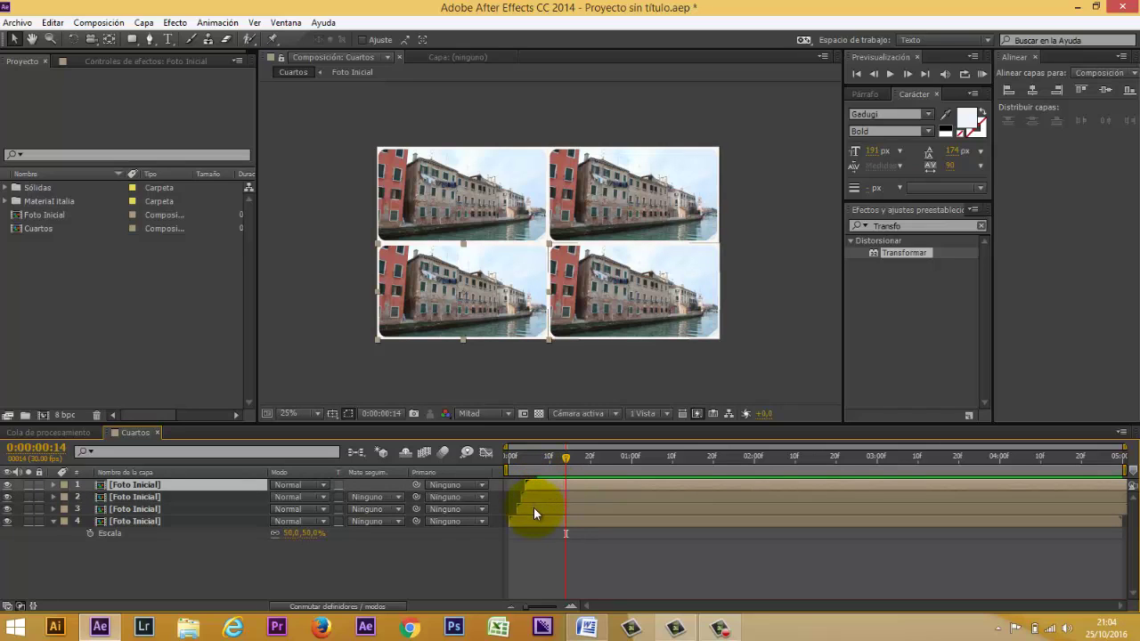
{"action": "left_click_drag", "start_coordinate": [525, 522], "coordinate": [545, 521]}
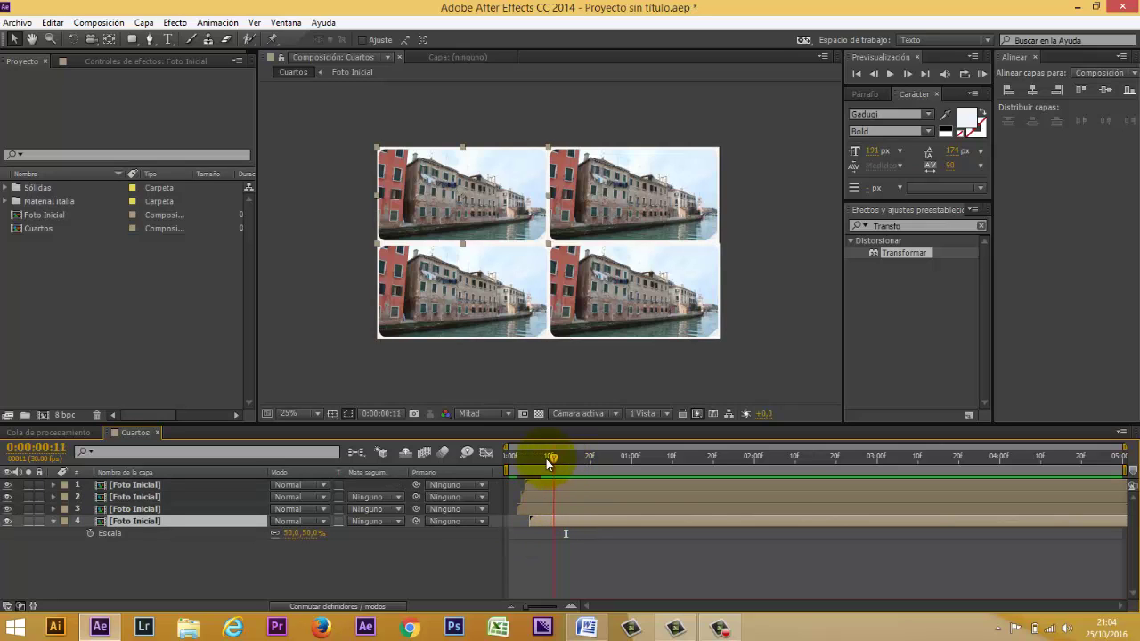
{"action": "left_click_drag", "start_coordinate": [546, 458], "coordinate": [487, 462]}
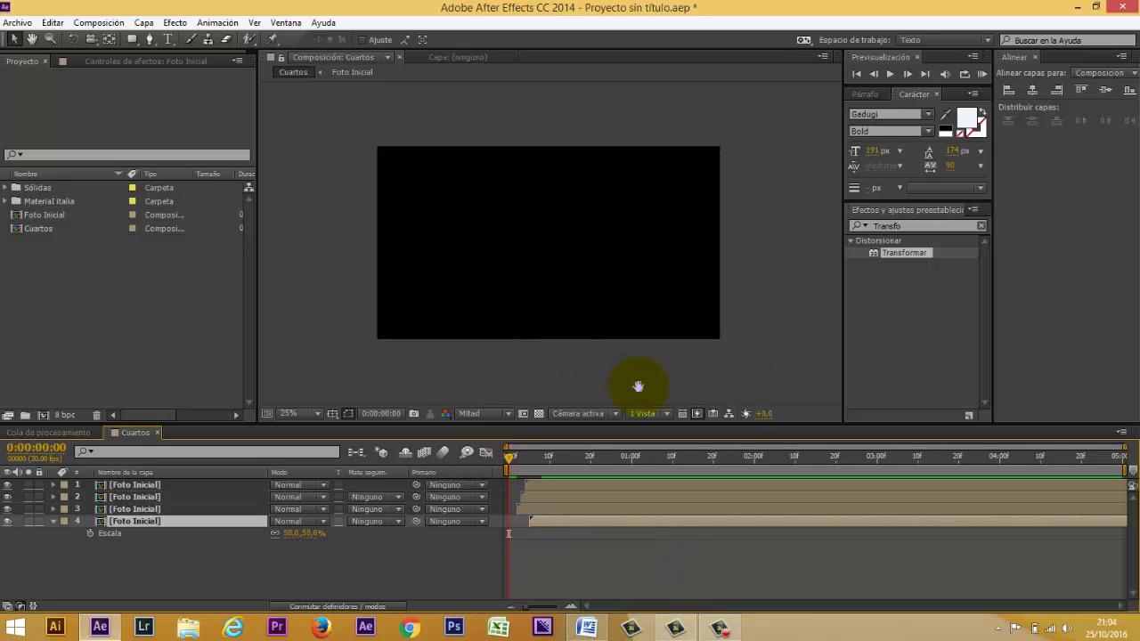
{"action": "key", "text": "space"}
{"action": "key", "text": "space"}
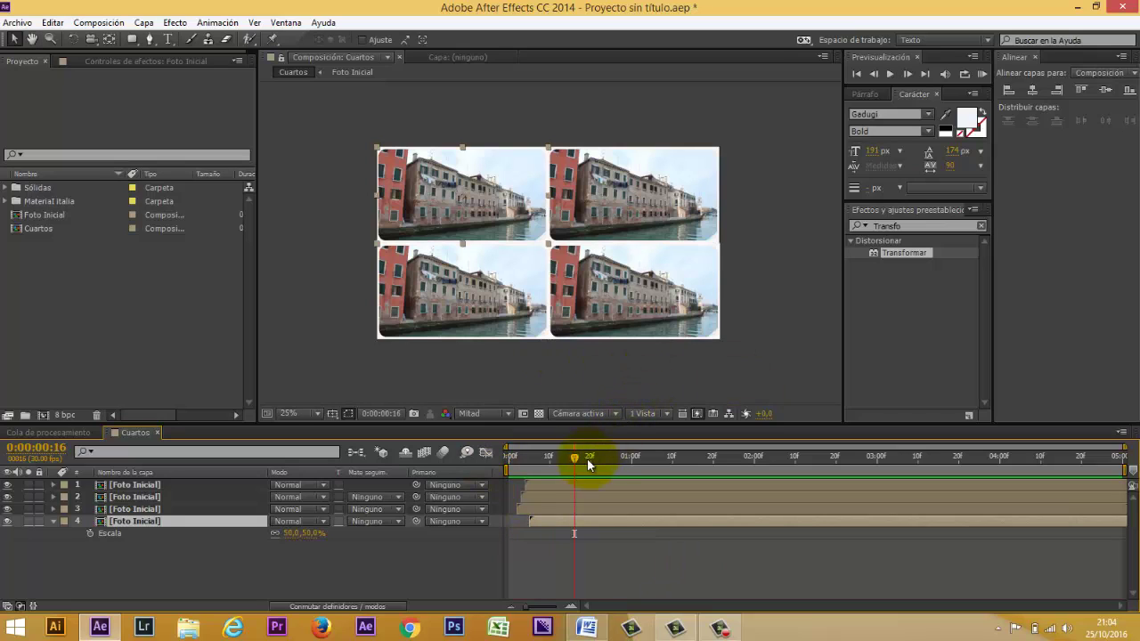
{"action": "left_click_drag", "start_coordinate": [575, 456], "coordinate": [557, 456]}
Add a full-frame Foto Inicial as the top layer, starting slightly later, and preview
{"action": "left_click", "coordinate": [42, 214]}
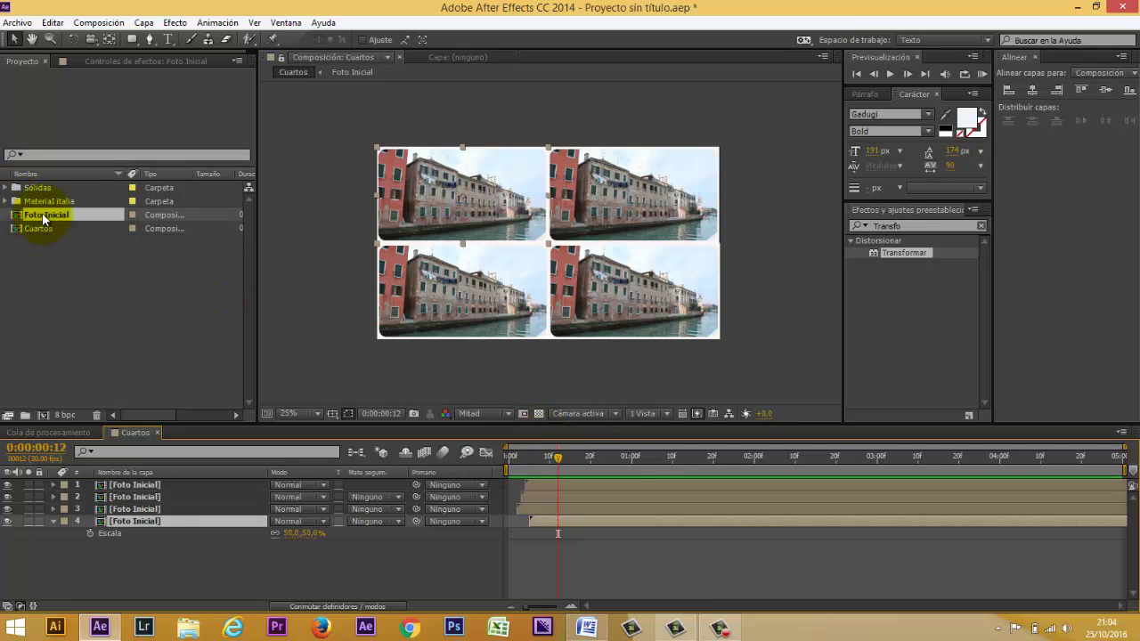
{"action": "mouse_move", "coordinate": [42, 213]}
{"action": "left_mouse_down"}
{"action": "mouse_move", "coordinate": [128, 494]}
{"action": "mouse_move", "coordinate": [135, 485]}
{"action": "left_mouse_up"}
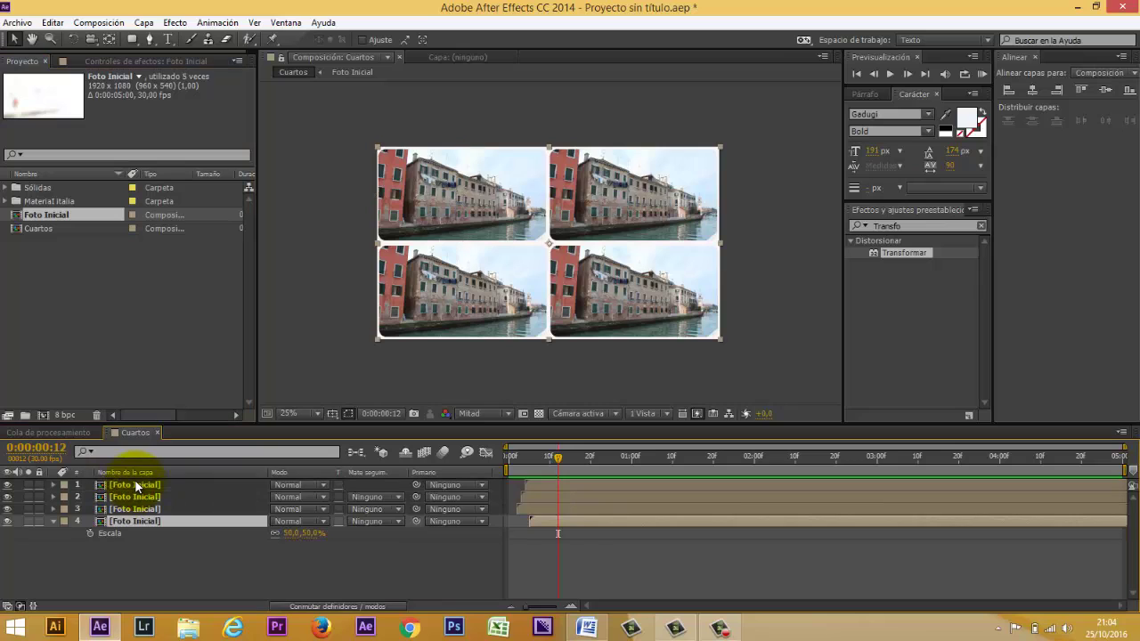
{"action": "left_click_drag", "start_coordinate": [135, 481], "coordinate": [135, 483]}
{"action": "left_click_drag", "start_coordinate": [534, 487], "coordinate": [587, 483]}
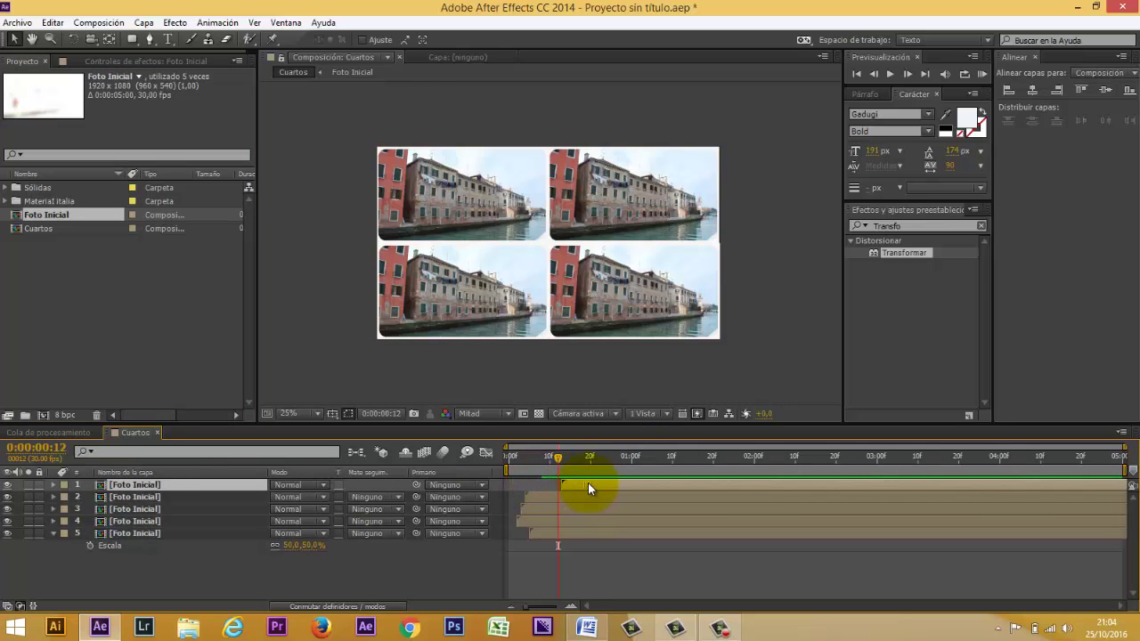
{"action": "left_click_drag", "start_coordinate": [564, 457], "coordinate": [513, 459]}
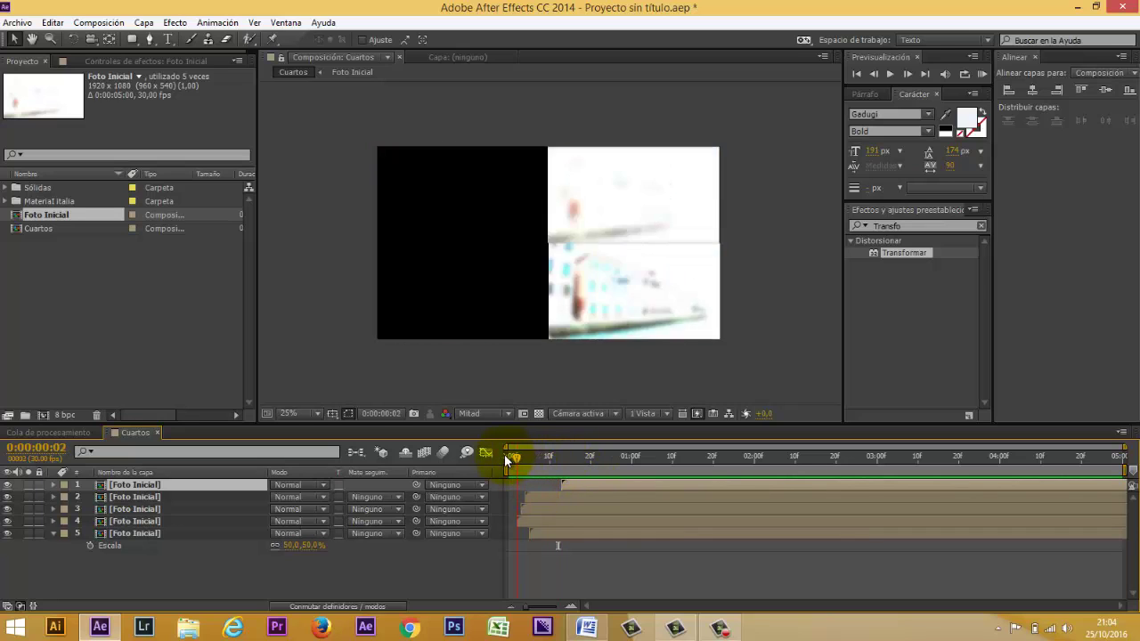
{"action": "key", "text": "space"}
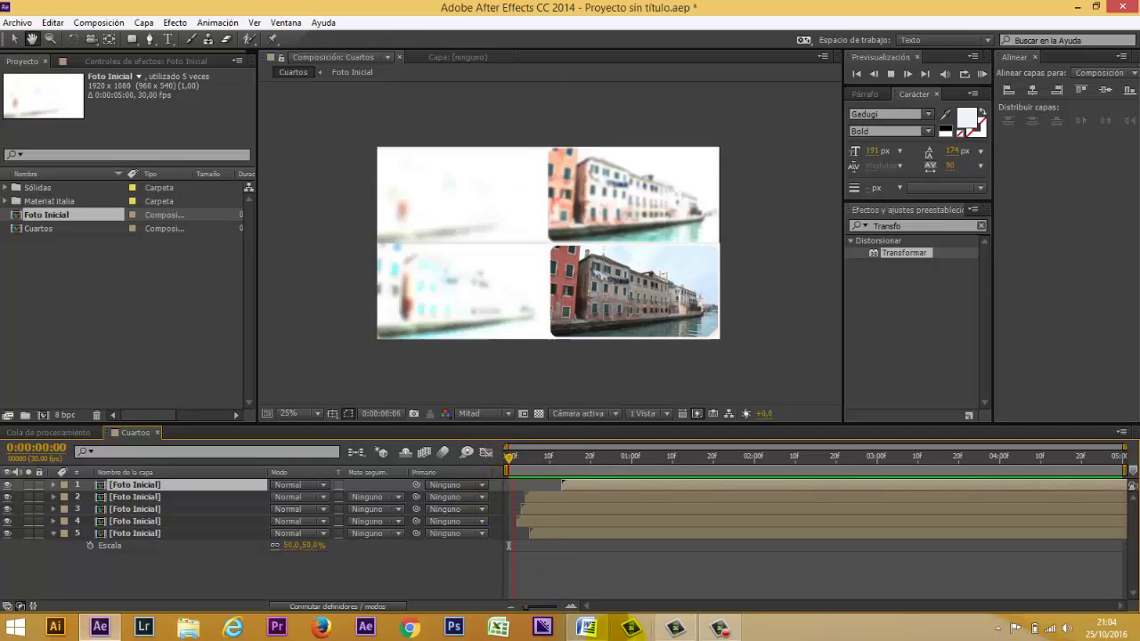
{"action": "key", "text": "space"}
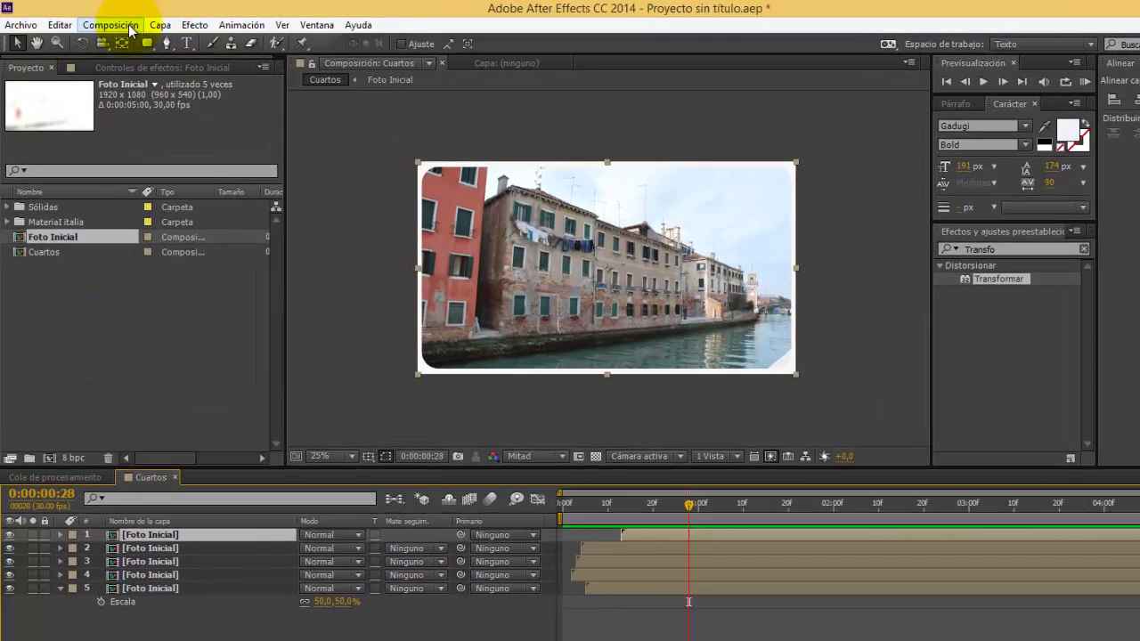
Create a new composition named 16
{"action": "left_click", "coordinate": [112, 24]}
{"action": "left_click", "coordinate": [147, 40]}
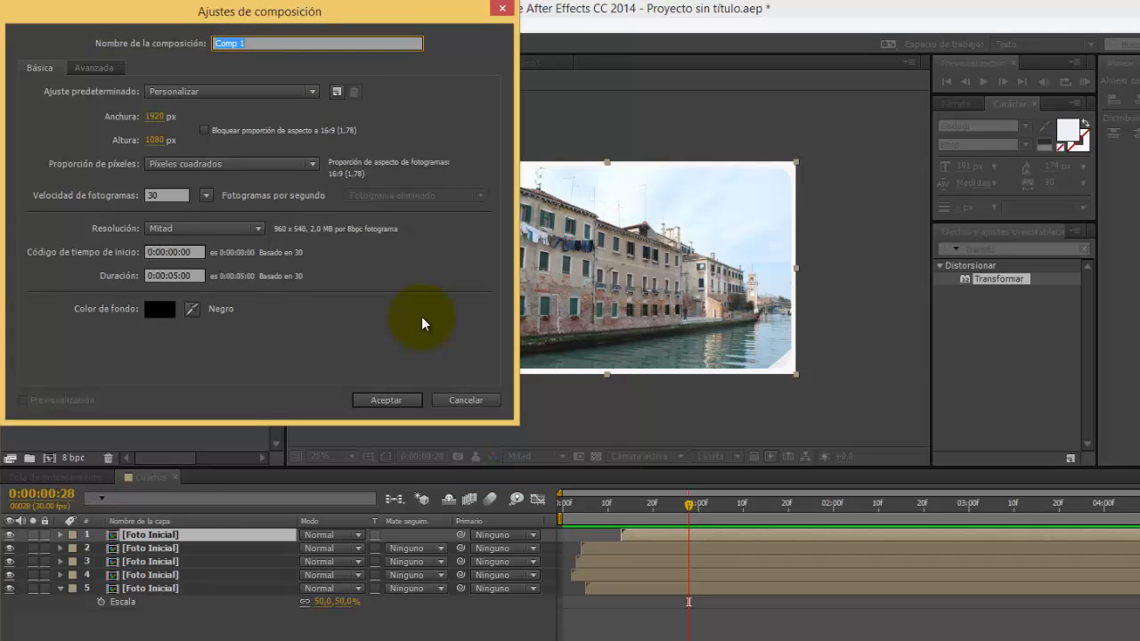
{"action": "type", "text": "16"}
{"action": "key", "text": "Return"}
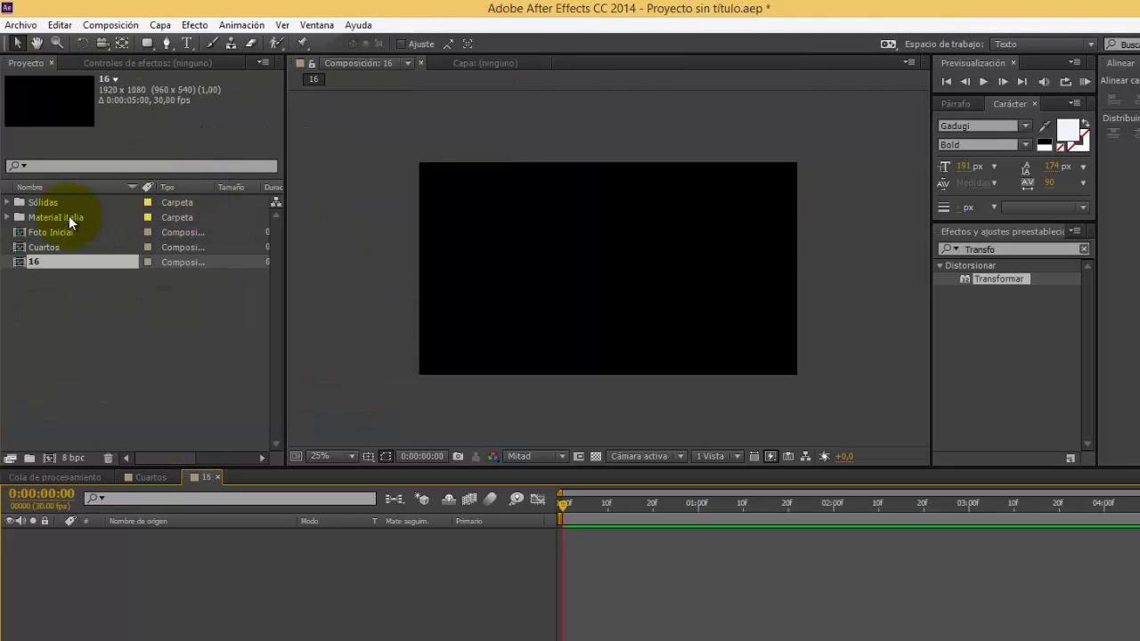
Add Foto Inicial as the composition's only layer and move to frame 4
{"action": "left_click", "coordinate": [70, 234]}
{"action": "left_click_drag", "start_coordinate": [69, 234], "coordinate": [98, 551]}
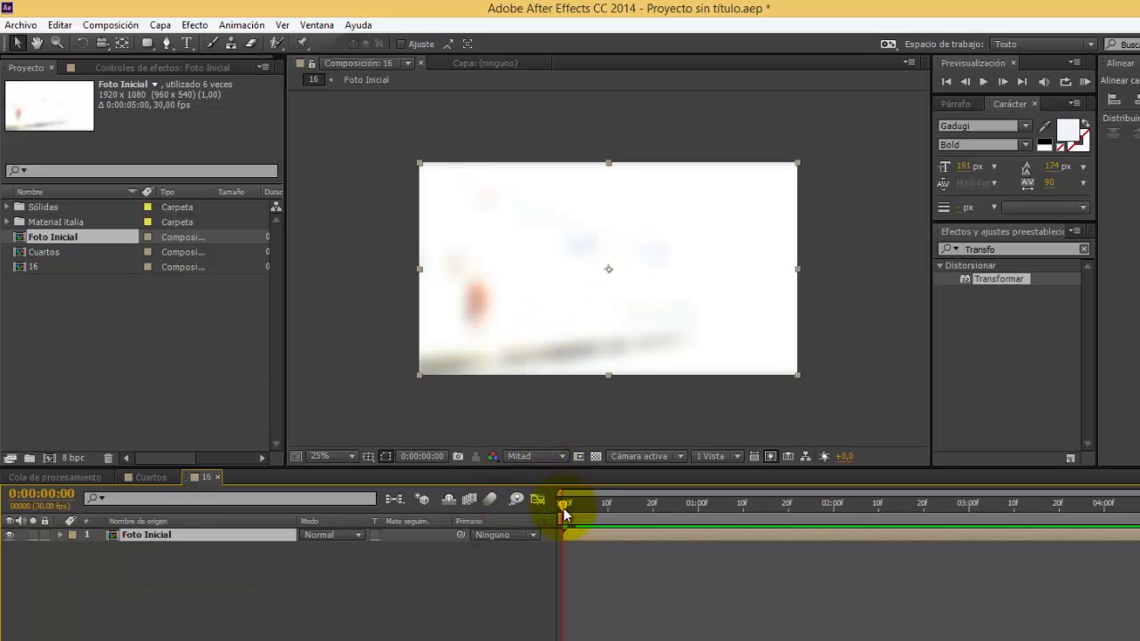
{"action": "left_click_drag", "start_coordinate": [563, 504], "coordinate": [583, 515]}
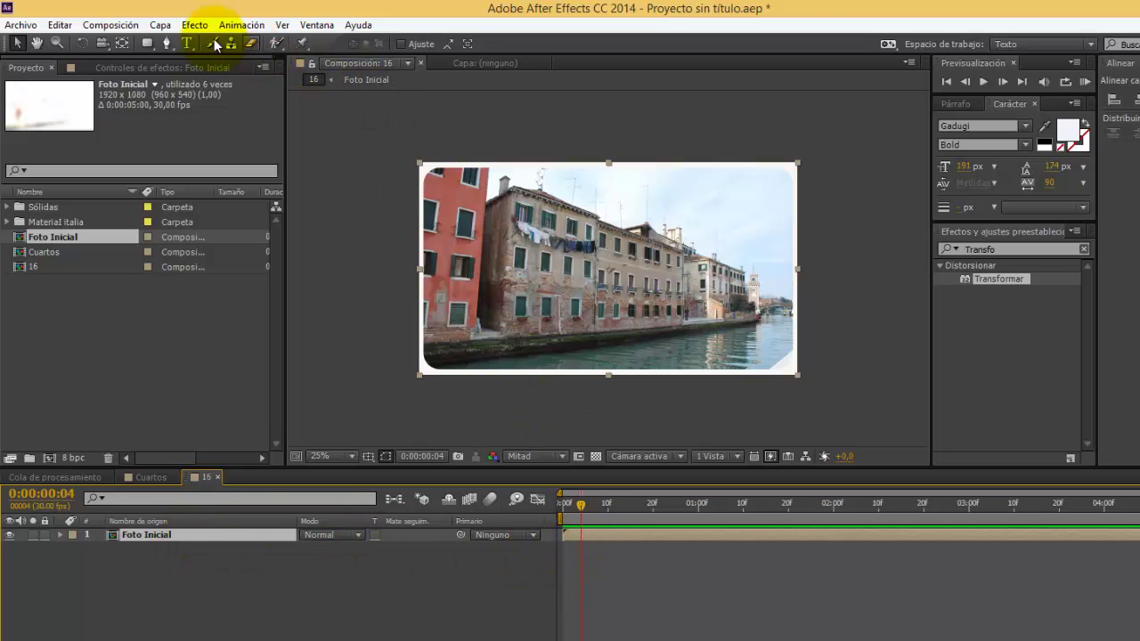
Apply Equilibrio de color (HLS) to Foto Inicial with Luminosidad 36 and Saturación -100
{"action": "left_click", "coordinate": [193, 25]}
{"action": "mouse_move", "coordinate": [236, 190]}
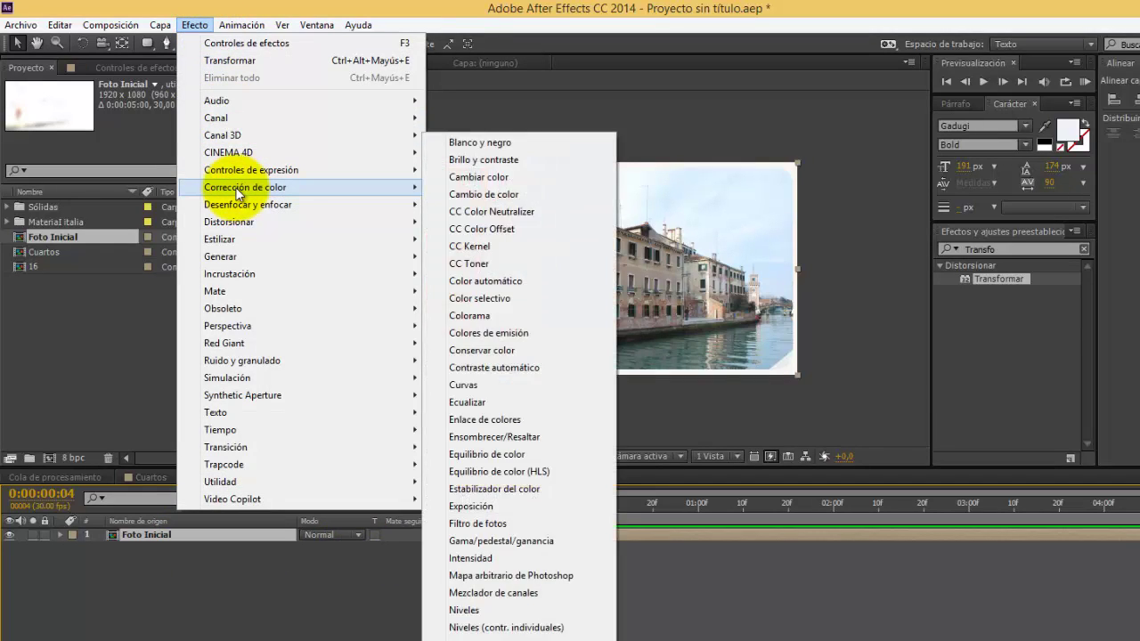
{"action": "left_click", "coordinate": [560, 471]}
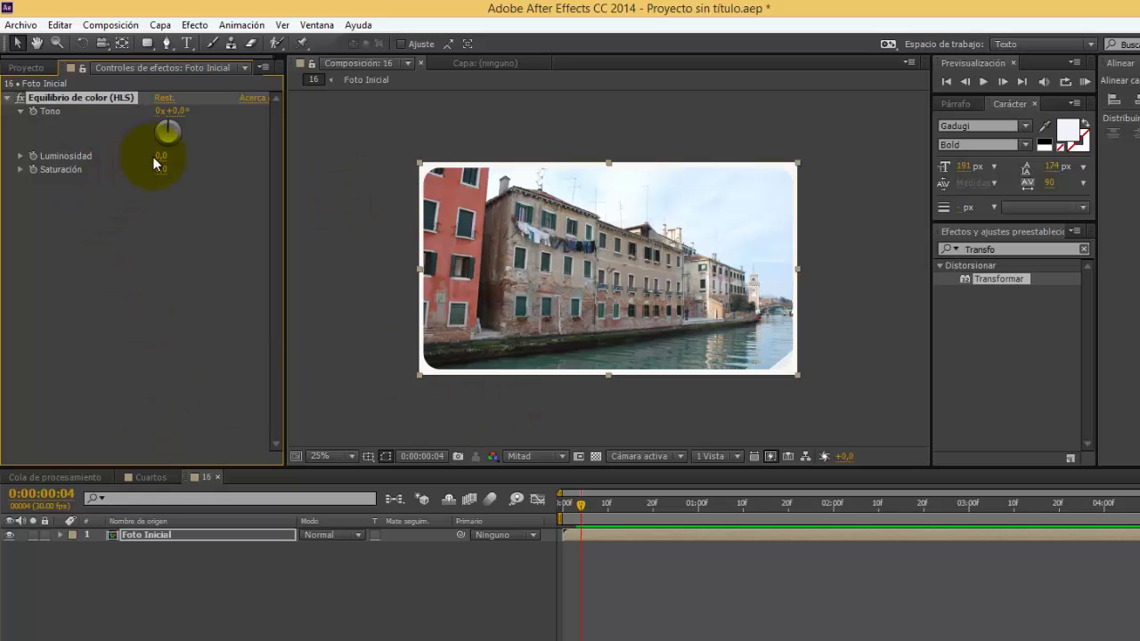
{"action": "mouse_move", "coordinate": [157, 156]}
{"action": "left_mouse_down"}
{"action": "mouse_move", "coordinate": [187, 155]}
{"action": "mouse_move", "coordinate": [7, 169]}
{"action": "left_mouse_up"}
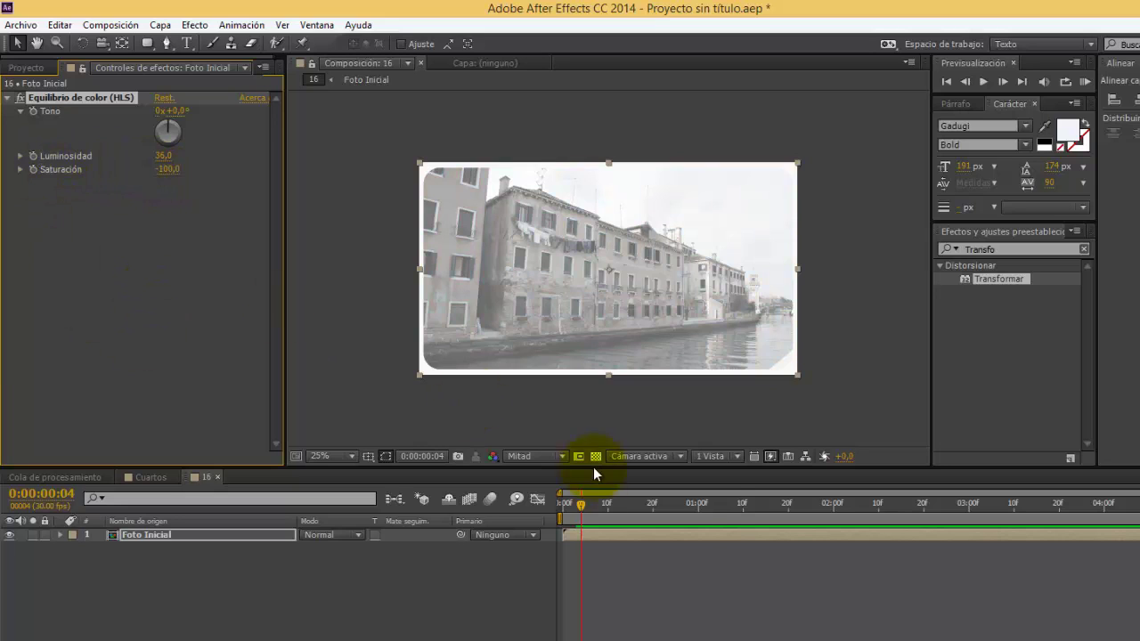
Preview the pale black-and-white photo from the first frames, then deselect the layer
{"action": "mouse_move", "coordinate": [583, 504]}
{"action": "left_mouse_down"}
{"action": "mouse_move", "coordinate": [600, 511]}
{"action": "mouse_move", "coordinate": [587, 539]}
{"action": "left_mouse_up"}
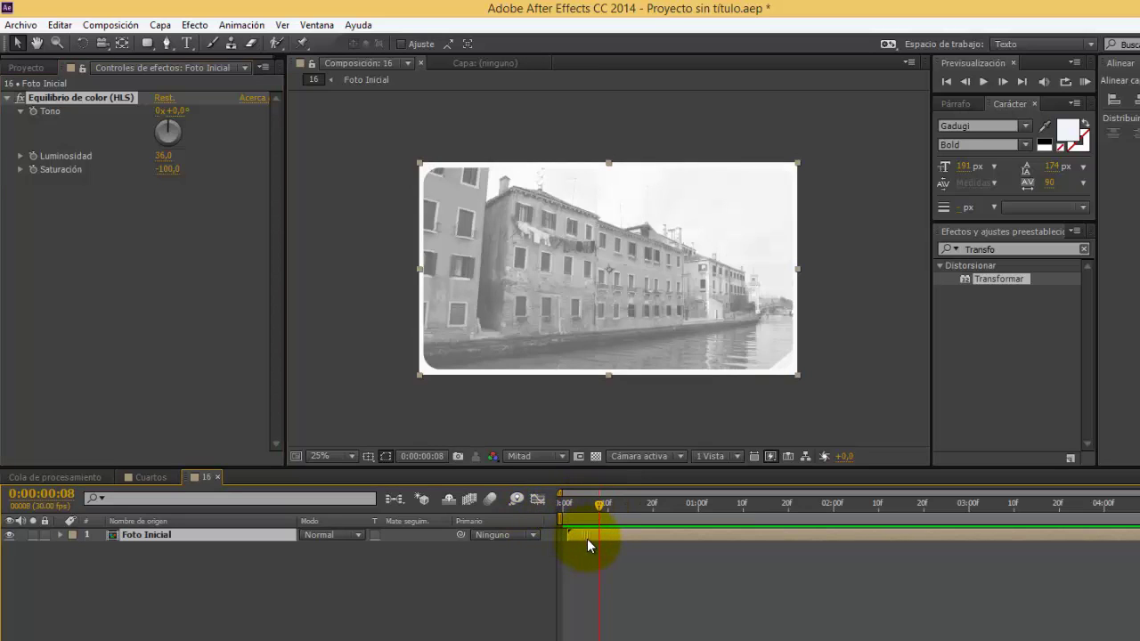
{"action": "key", "text": "space"}
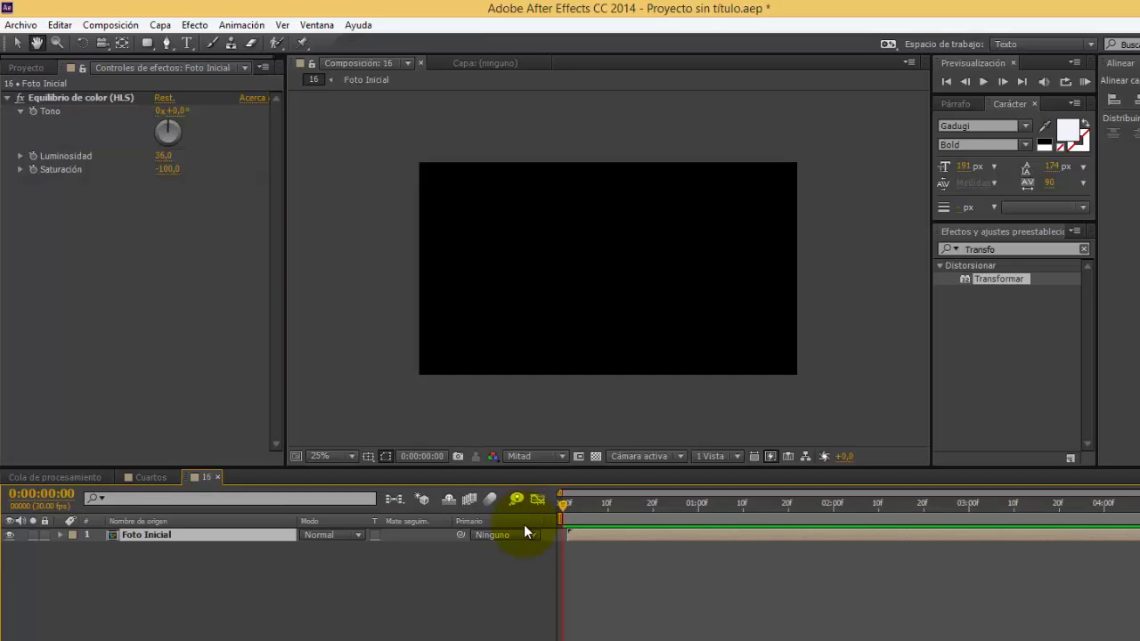
{"action": "left_click", "coordinate": [302, 596]}
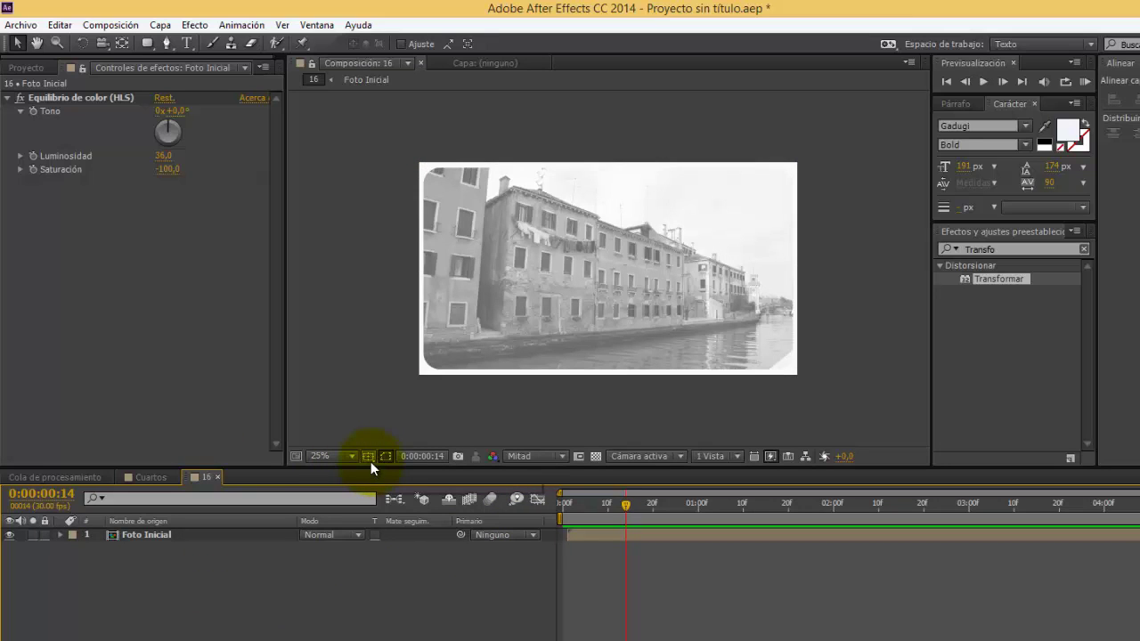
{"action": "left_click", "coordinate": [32, 70]}
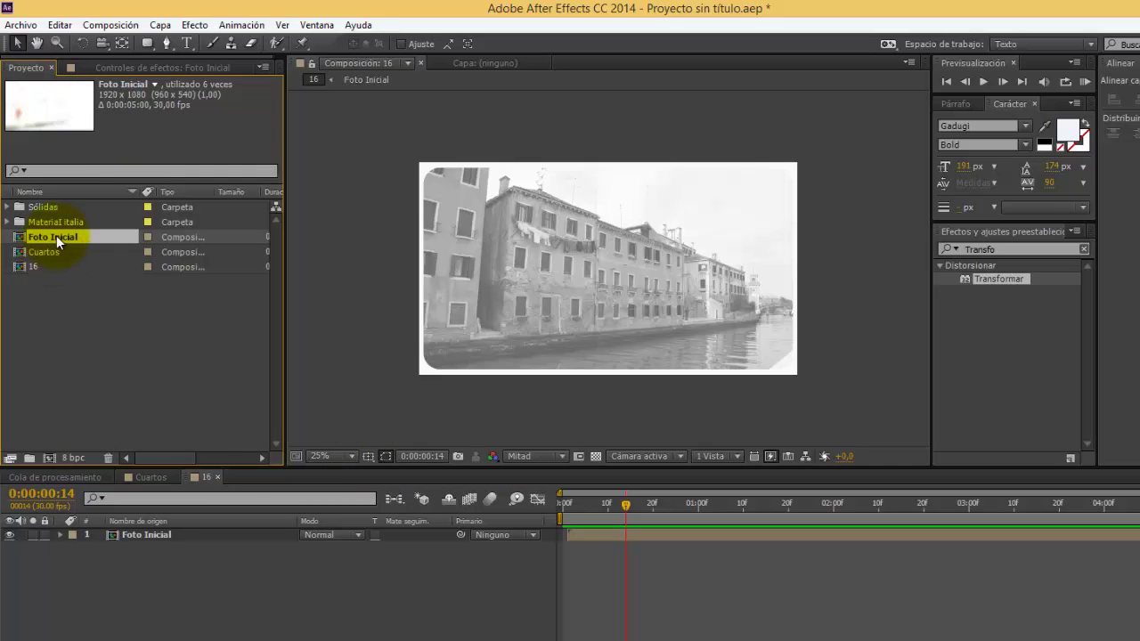
Add a second Foto Inicial layer on top and scale it to 25%
{"action": "left_click_drag", "start_coordinate": [56, 235], "coordinate": [121, 535]}
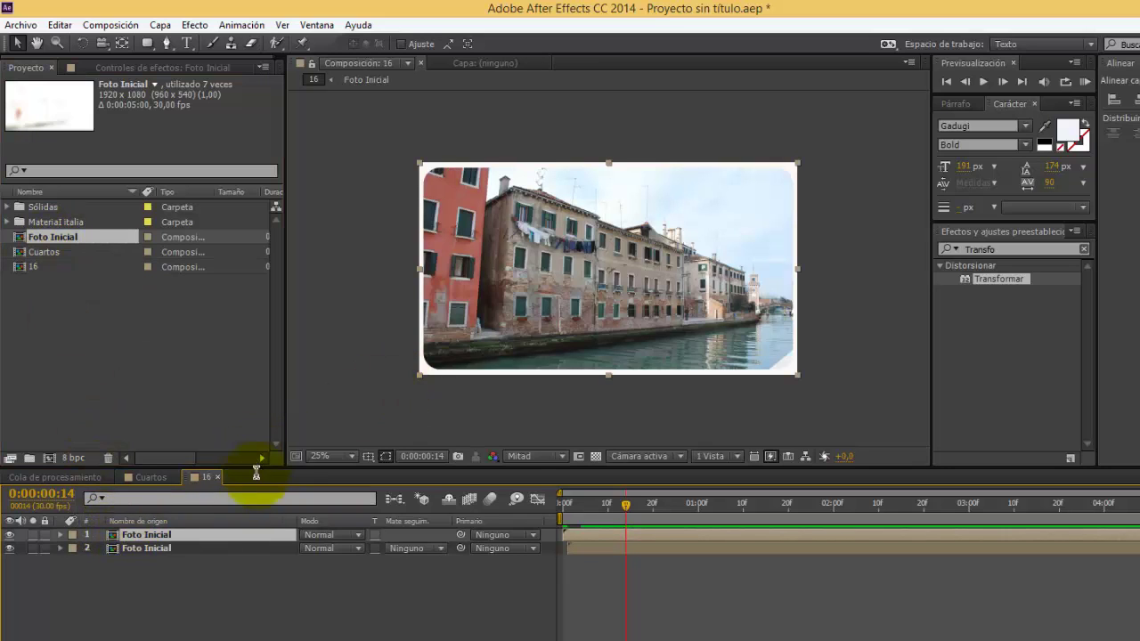
{"action": "key", "text": "s"}
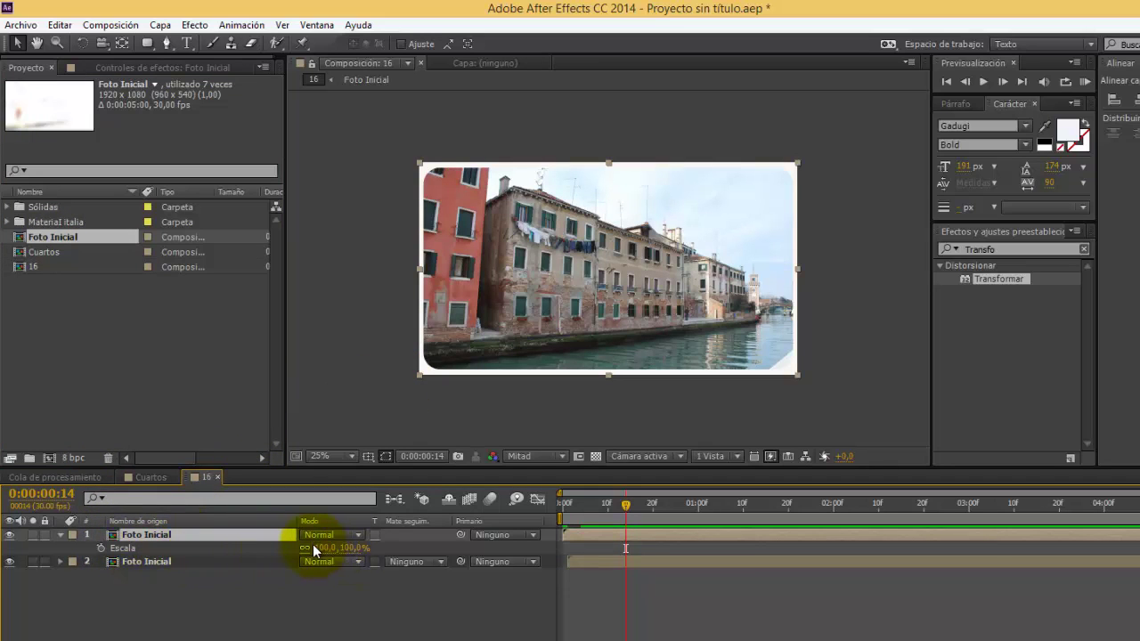
{"action": "left_click", "coordinate": [327, 548]}
{"action": "type", "text": "2"}
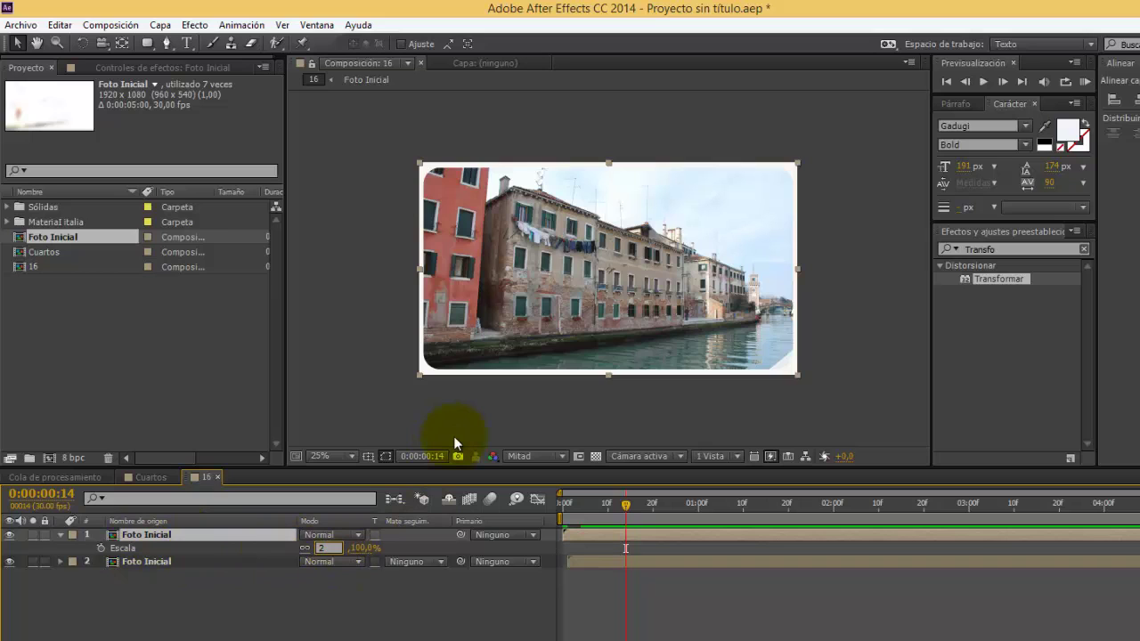
{"action": "type", "text": "5"}
{"action": "left_click", "coordinate": [352, 628]}
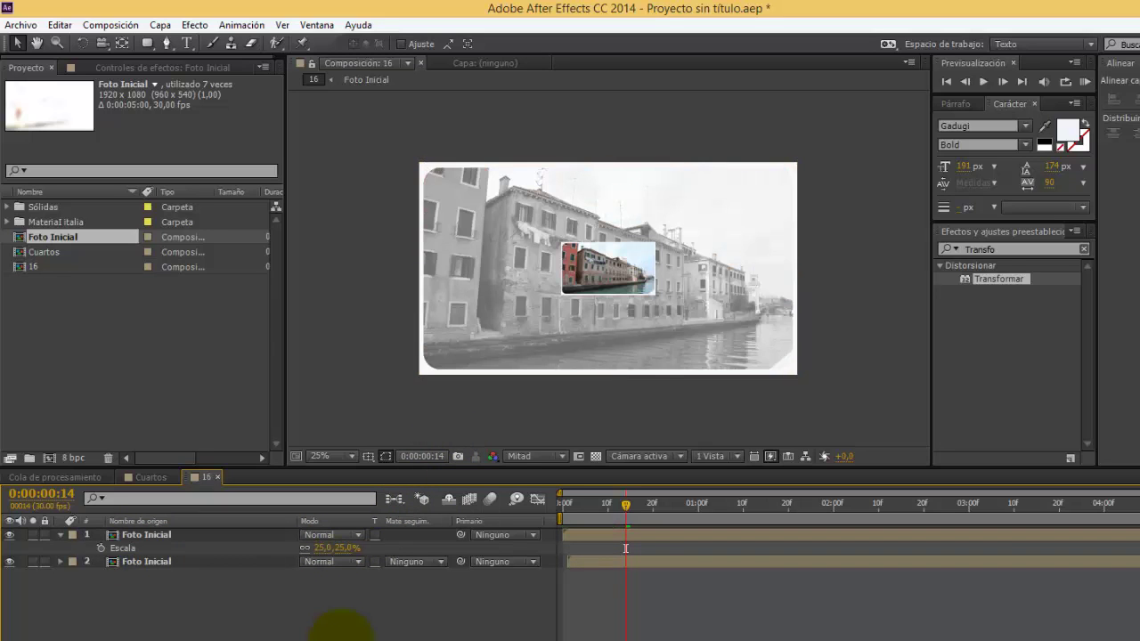
Move the 25% colour inset to the top of the frame, slightly right of the corner
{"action": "left_click_drag", "start_coordinate": [617, 283], "coordinate": [480, 204]}
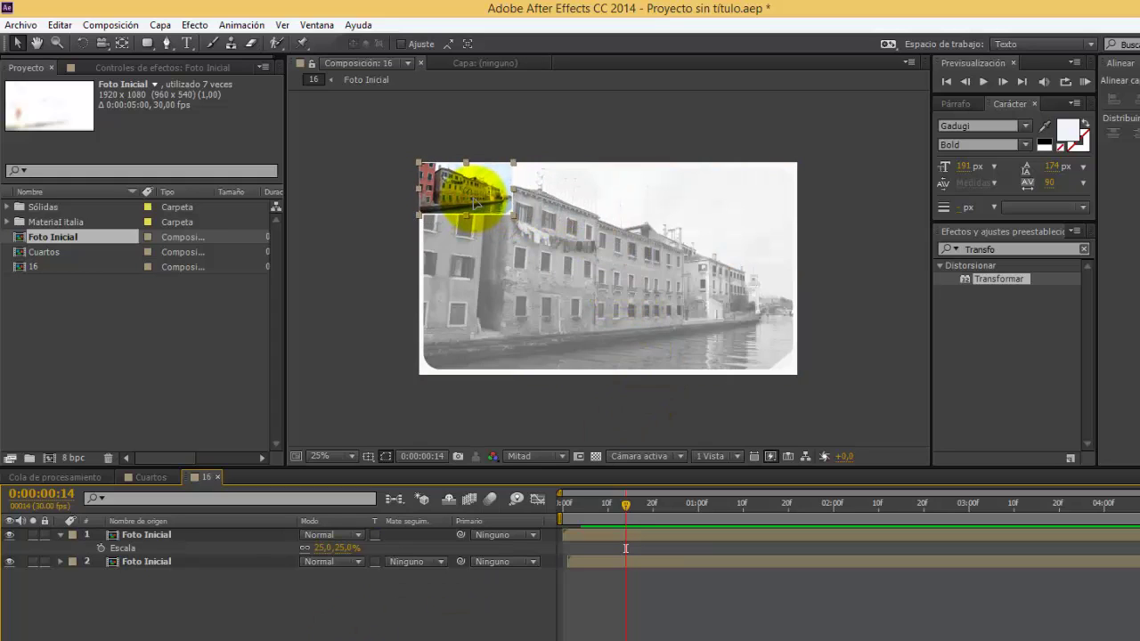
{"action": "left_click", "coordinate": [476, 202]}
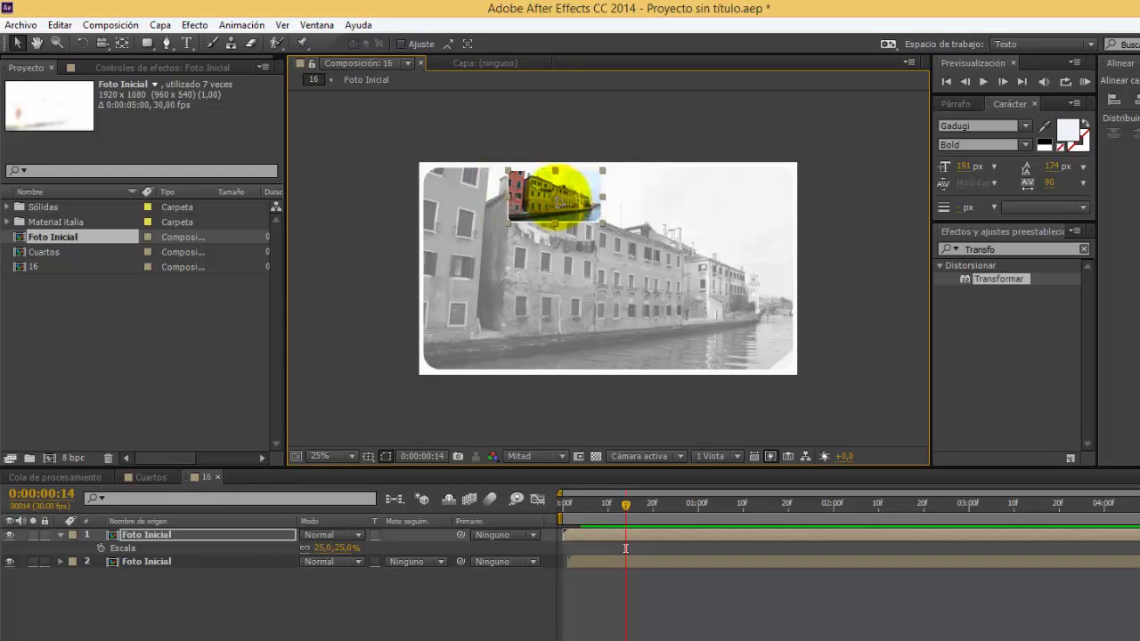
{"action": "left_click_drag", "start_coordinate": [467, 189], "coordinate": [560, 204]}
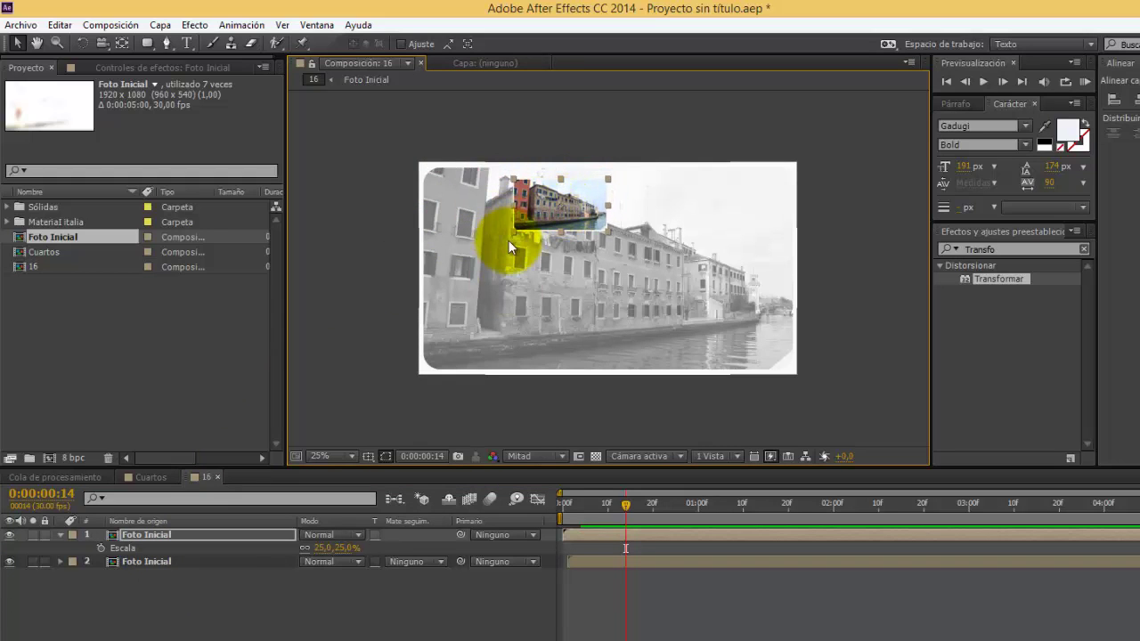
Show the Cuadrícula proporcional and fit the inset into the top row's second cell
{"action": "left_click", "coordinate": [368, 457]}
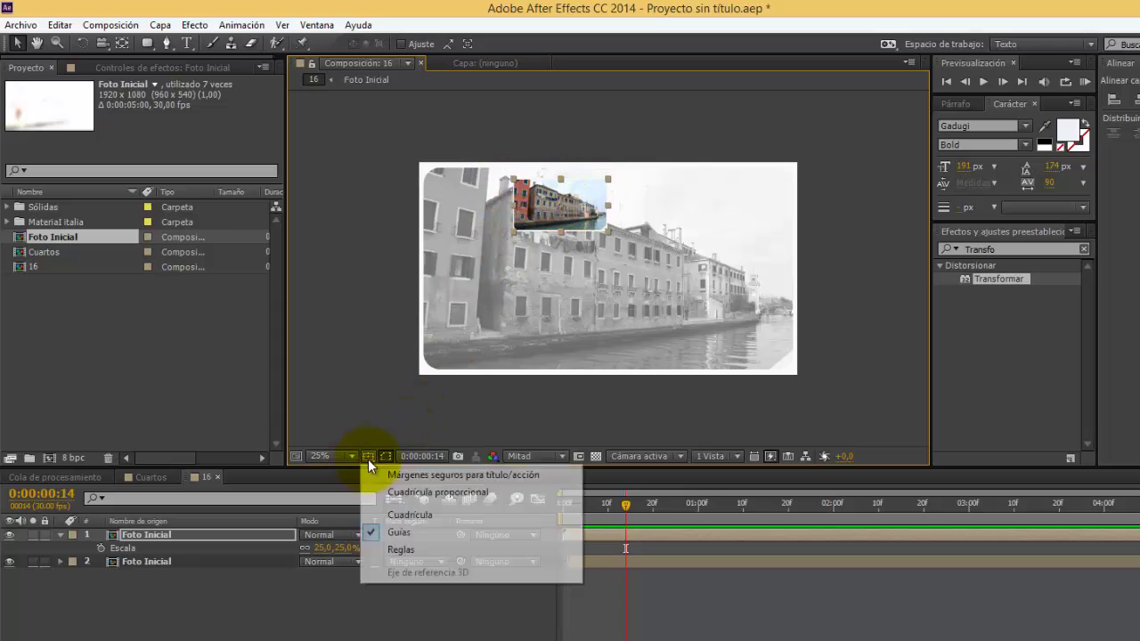
{"action": "left_click", "coordinate": [389, 491]}
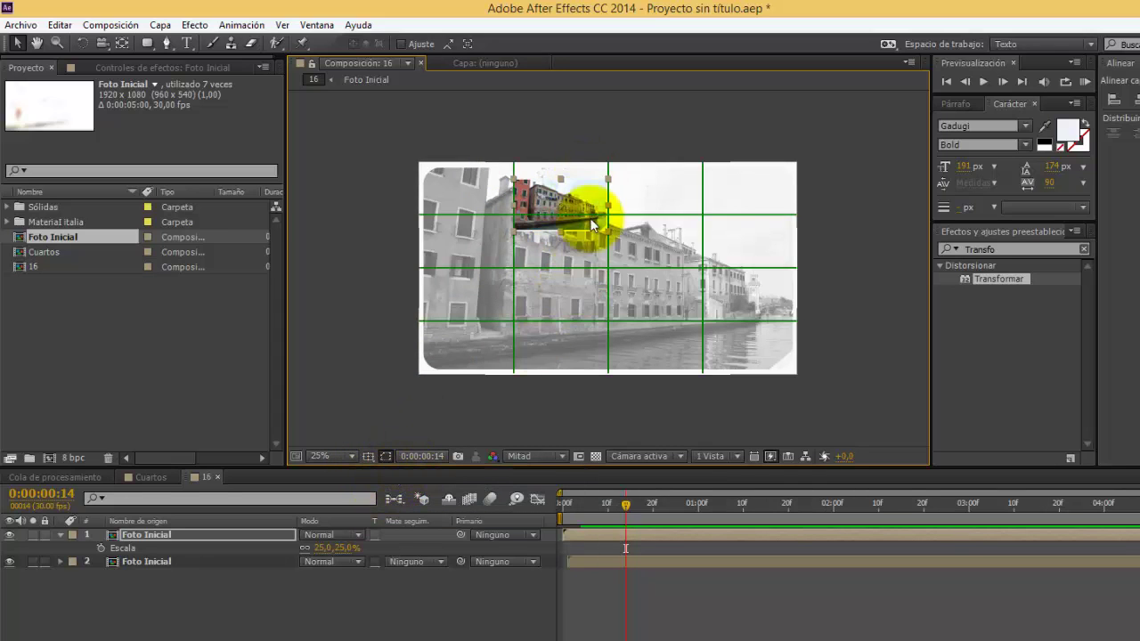
{"action": "left_click_drag", "start_coordinate": [598, 183], "coordinate": [593, 169]}
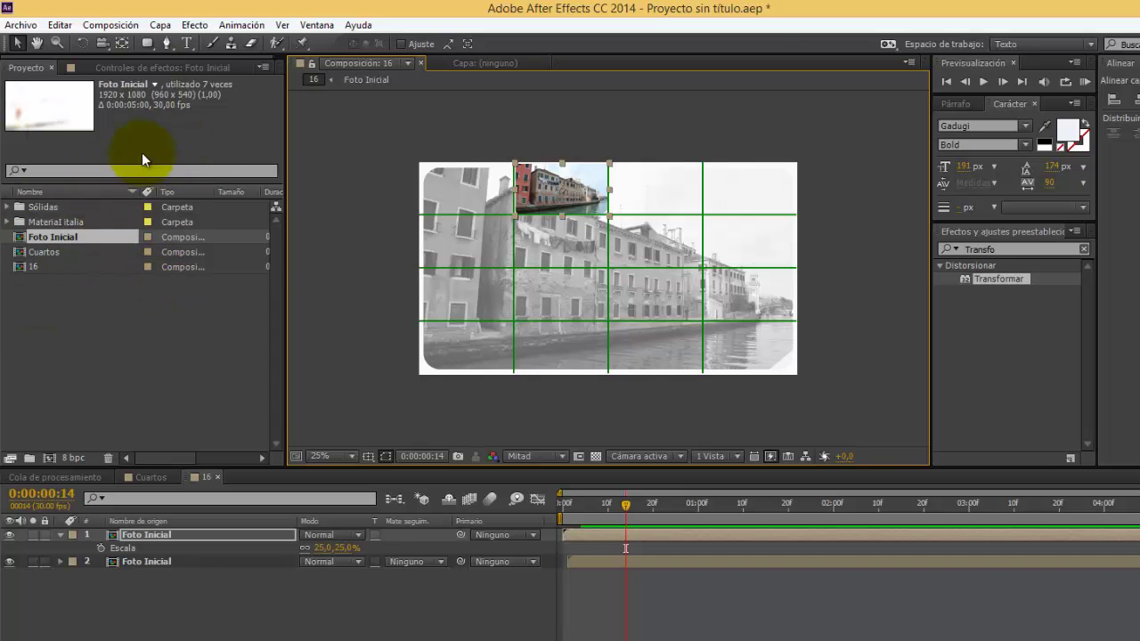
Confirm the green 4×4 settings in Preferencias > Cuadrículas y guías with Aceptar
{"action": "left_click", "coordinate": [66, 28]}
{"action": "mouse_move", "coordinate": [150, 437]}
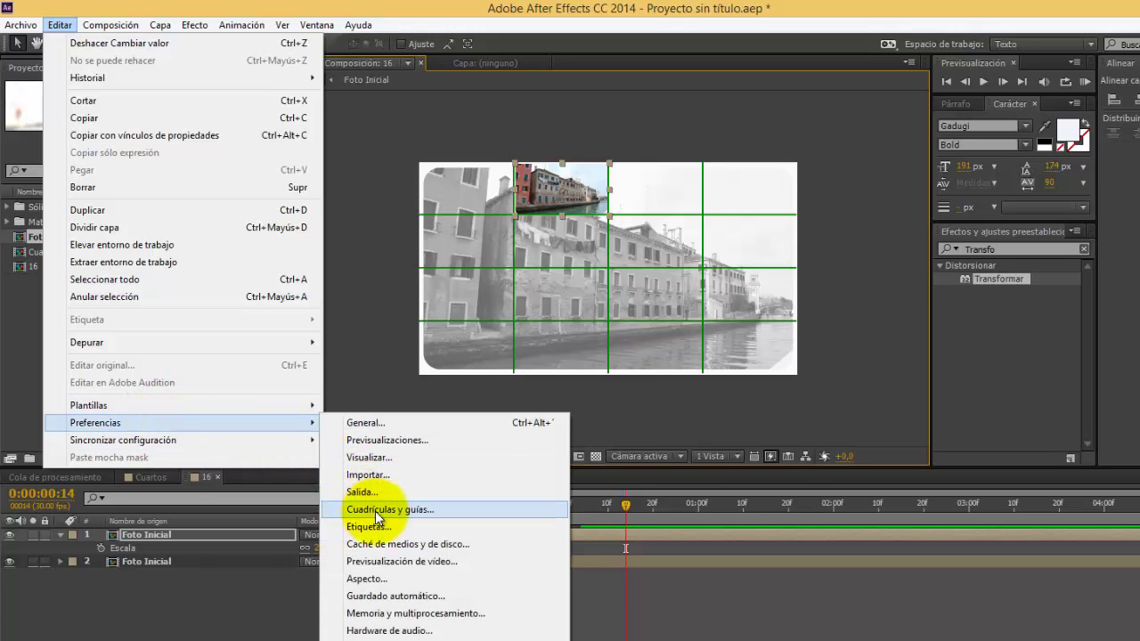
{"action": "left_click", "coordinate": [375, 511]}
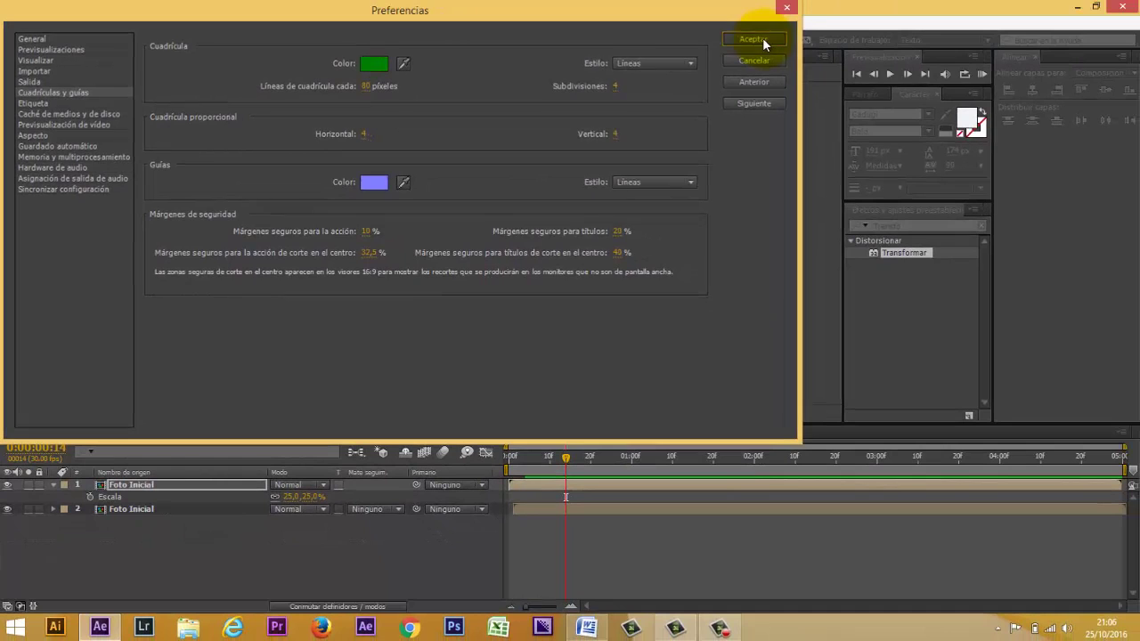
{"action": "left_click", "coordinate": [762, 39]}
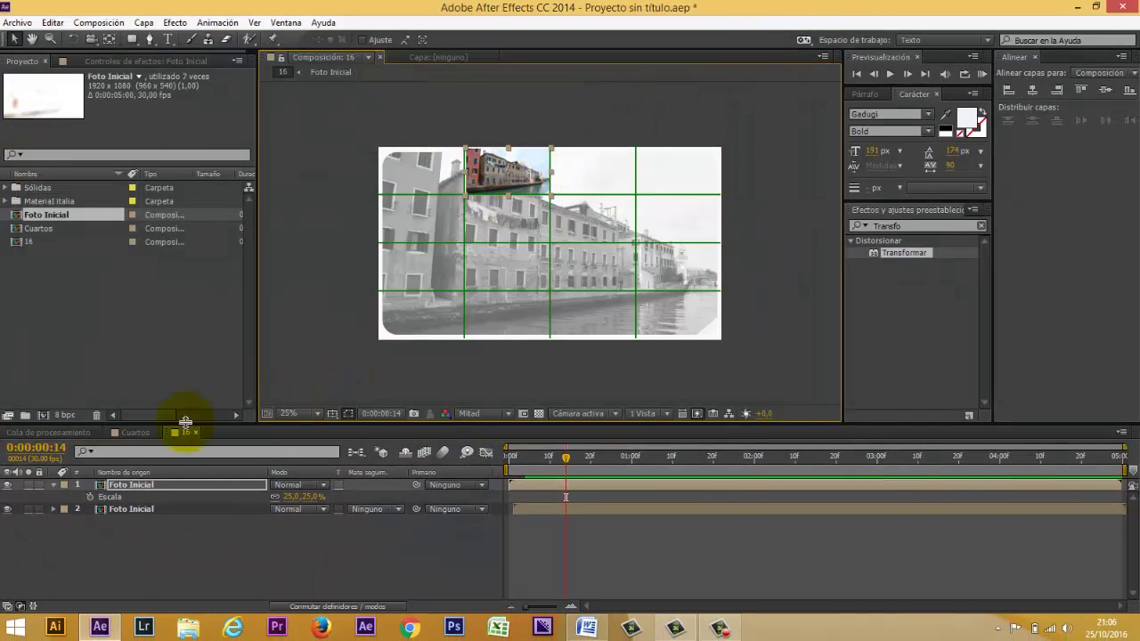
Delay the top inset layer's start slightly and preview from the beginning
{"action": "left_click_drag", "start_coordinate": [540, 482], "coordinate": [547, 481]}
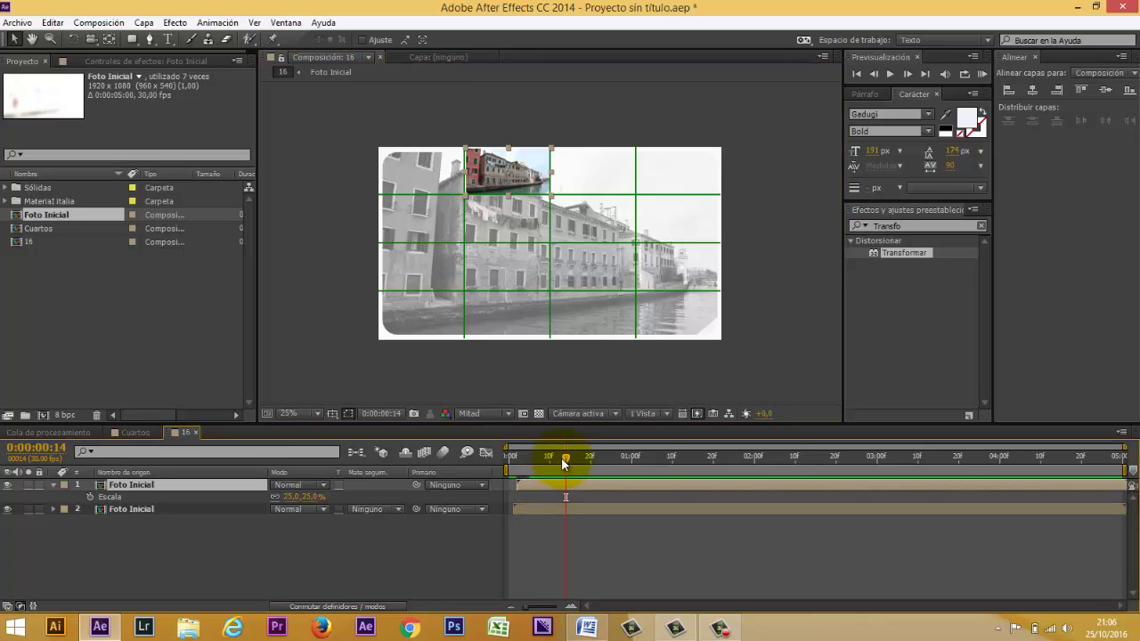
{"action": "key", "text": "Page_Up"}
{"action": "key", "text": "Page_Up"}
{"action": "key", "text": "Page_Up"}
{"action": "mouse_move", "coordinate": [525, 470]}
{"action": "left_mouse_down"}
{"action": "mouse_move", "coordinate": [519, 485]}
{"action": "mouse_move", "coordinate": [536, 488]}
{"action": "mouse_move", "coordinate": [492, 458]}
{"action": "left_mouse_up"}
{"action": "key", "text": "space"}
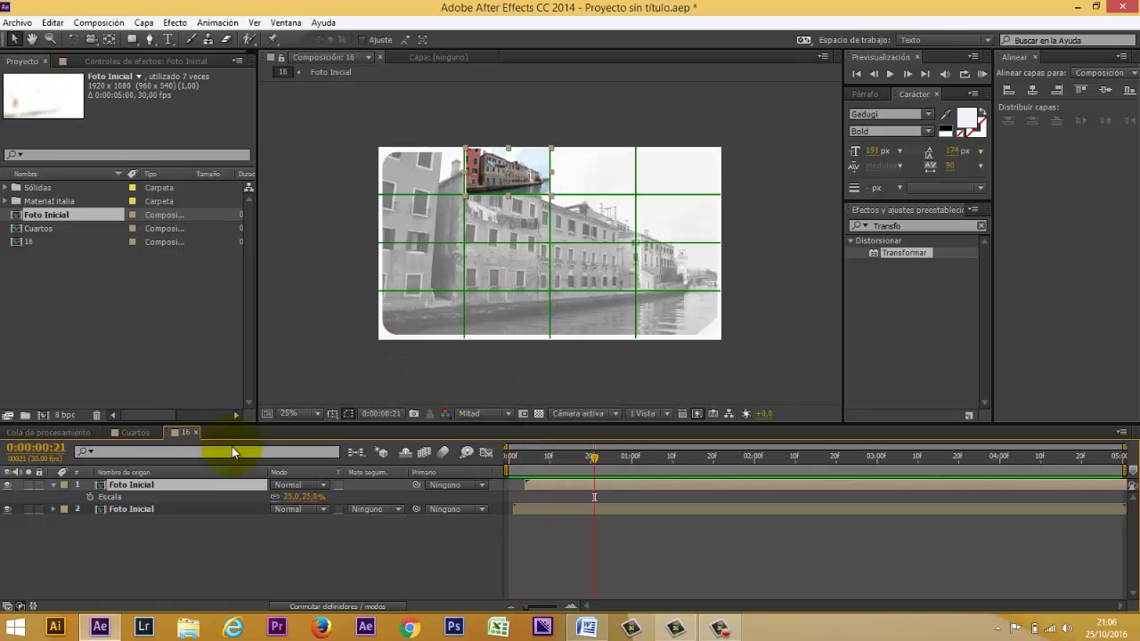
Duplicate the inset twice, placing copies in the centre-right cell and the second-row left cell
{"action": "key", "text": "ctrl+d"}
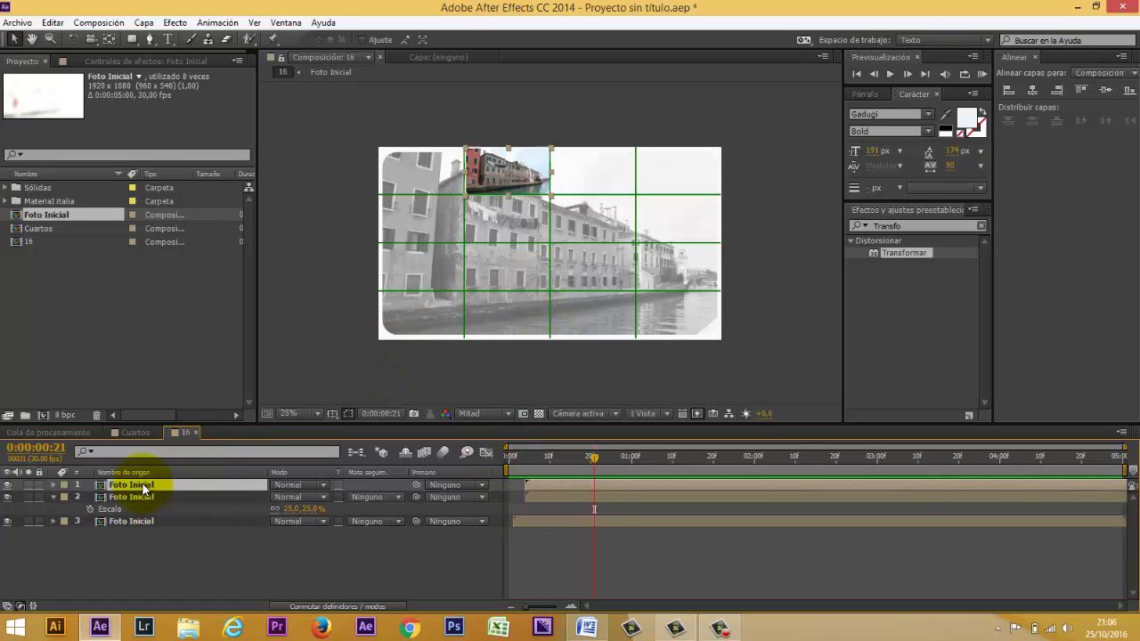
{"action": "key", "text": "ctrl+d"}
{"action": "key", "text": "ctrl+d"}
{"action": "key", "text": "ctrl+d"}
{"action": "key", "text": "ctrl+d"}
{"action": "left_click_drag", "start_coordinate": [489, 201], "coordinate": [582, 235]}
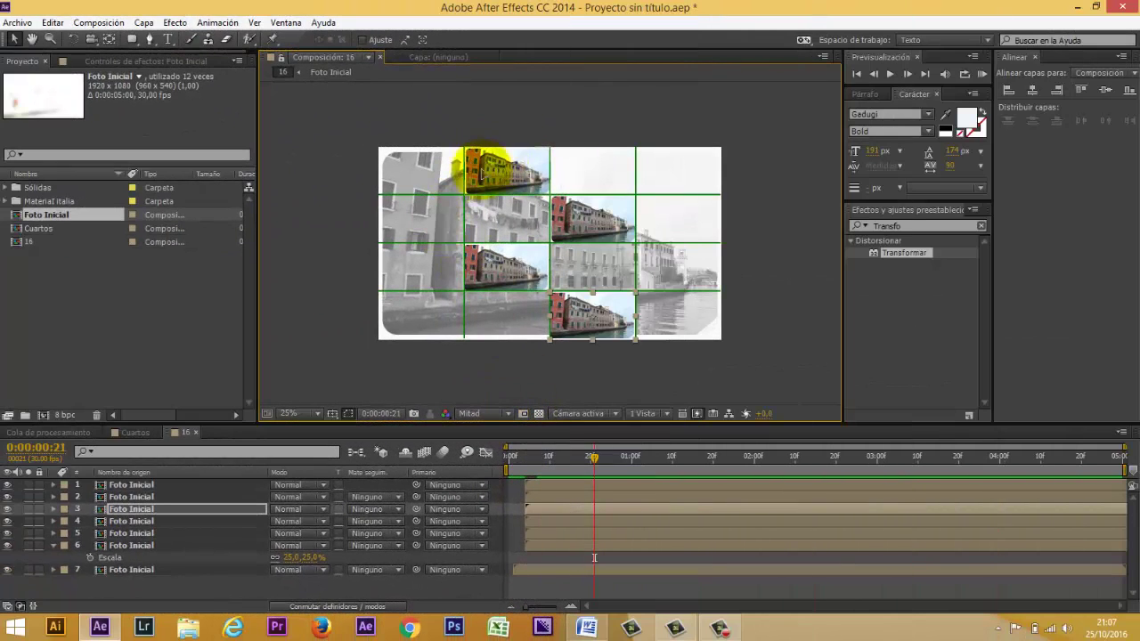
{"action": "left_click_drag", "start_coordinate": [481, 167], "coordinate": [412, 204]}
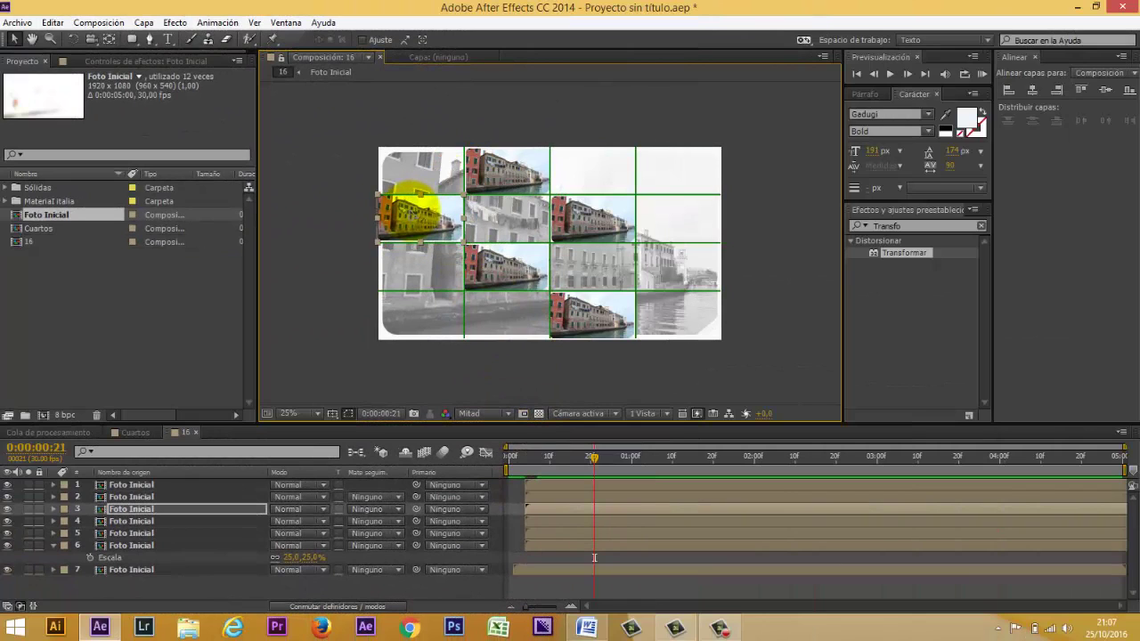
Stagger the inset layers' start times, delaying layer 4, and preview the sequence
{"action": "key", "text": "ctrl+Down"}
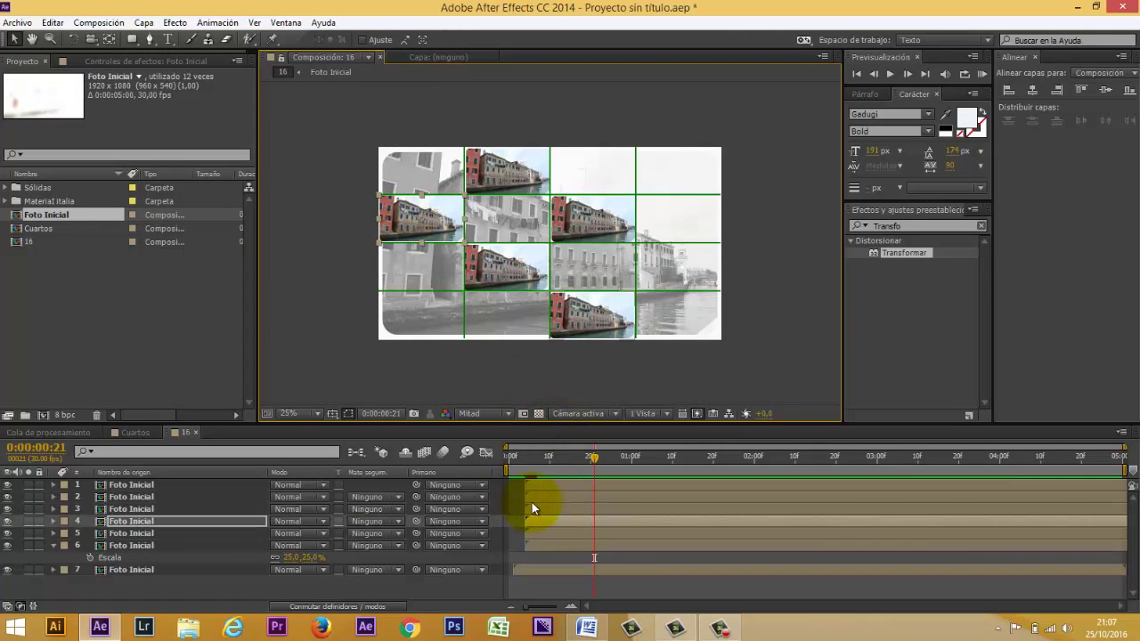
{"action": "left_click", "coordinate": [539, 493]}
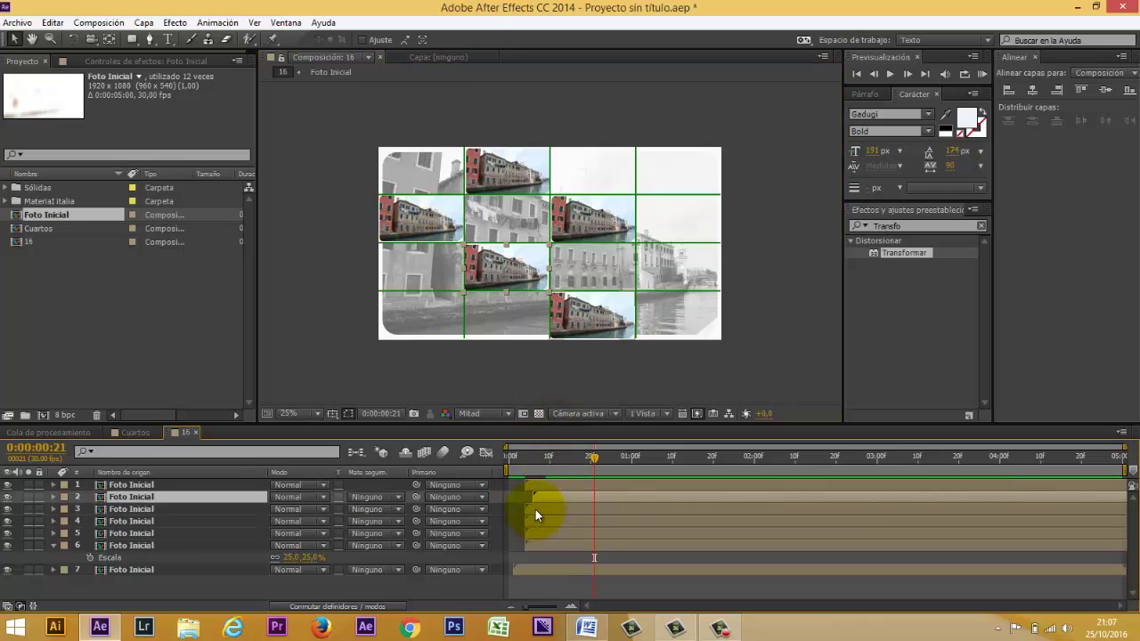
{"action": "left_click", "coordinate": [536, 510]}
{"action": "left_click_drag", "start_coordinate": [532, 520], "coordinate": [568, 546]}
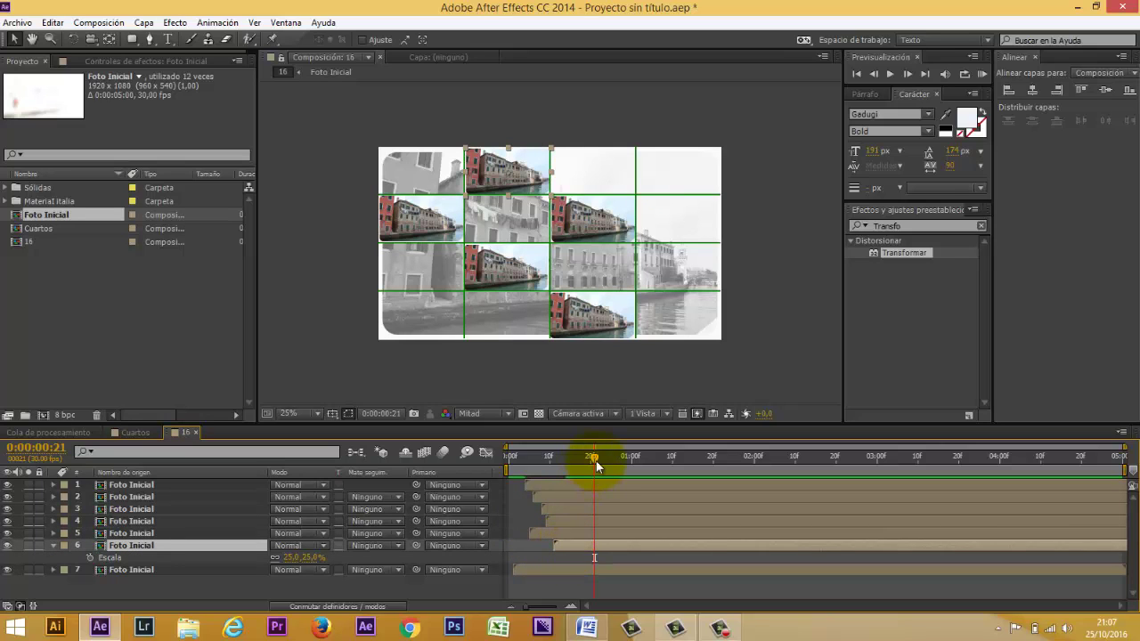
{"action": "left_click_drag", "start_coordinate": [595, 459], "coordinate": [497, 461]}
{"action": "key", "text": "space"}
Hide the proportional grid and add a full-size Foto Inicial layer on top starting around frame 15
{"action": "left_click", "coordinate": [333, 414]}
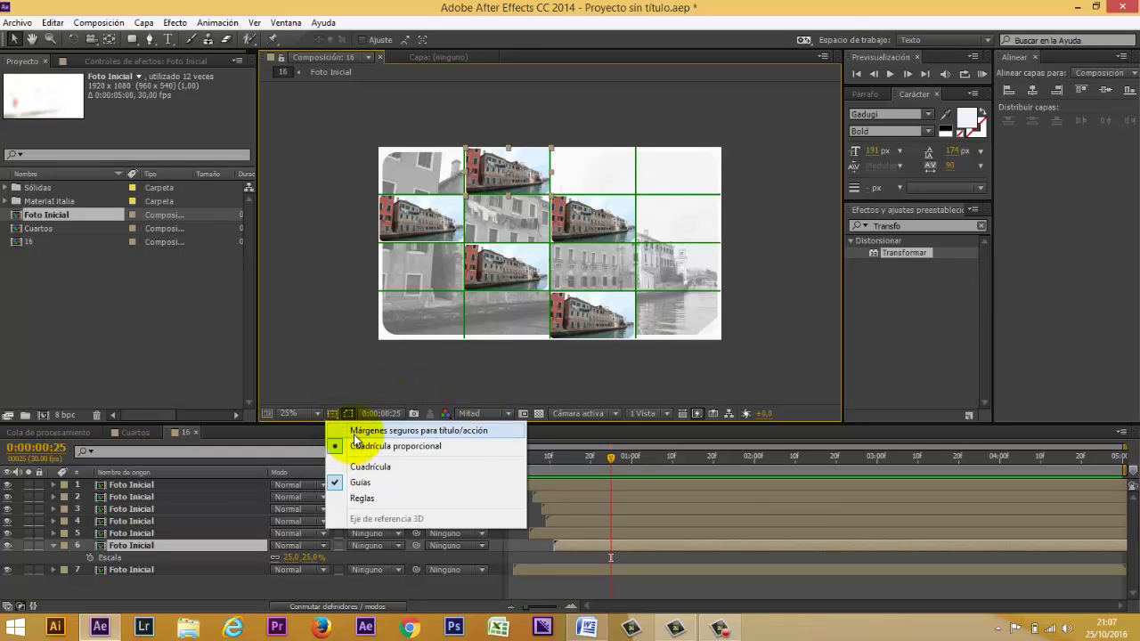
{"action": "left_click", "coordinate": [359, 446]}
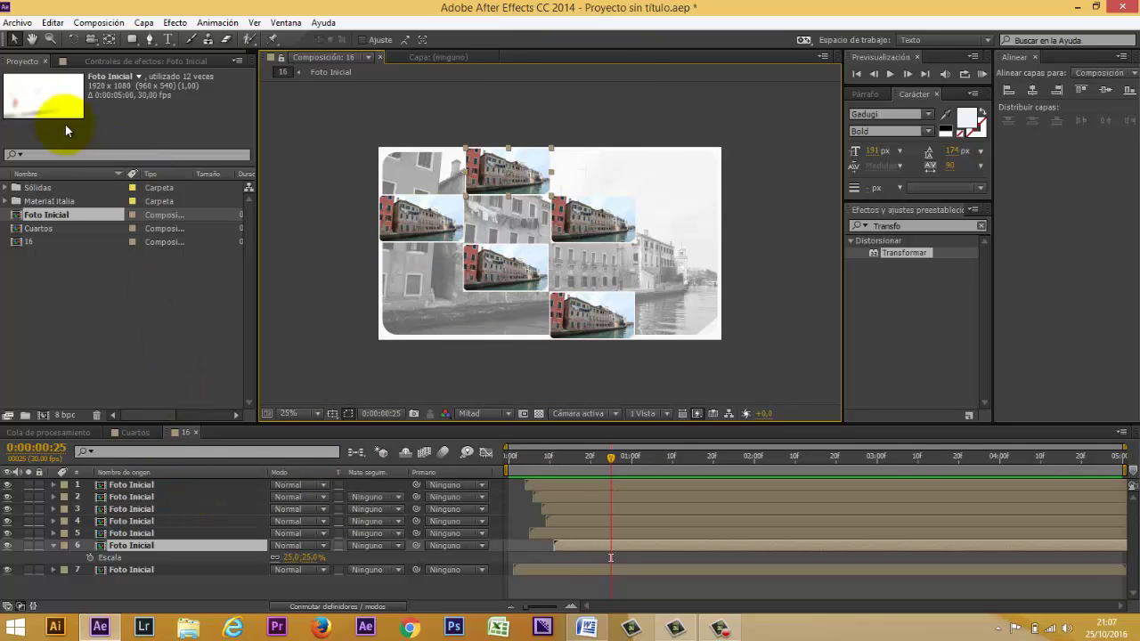
{"action": "left_click_drag", "start_coordinate": [37, 219], "coordinate": [136, 489]}
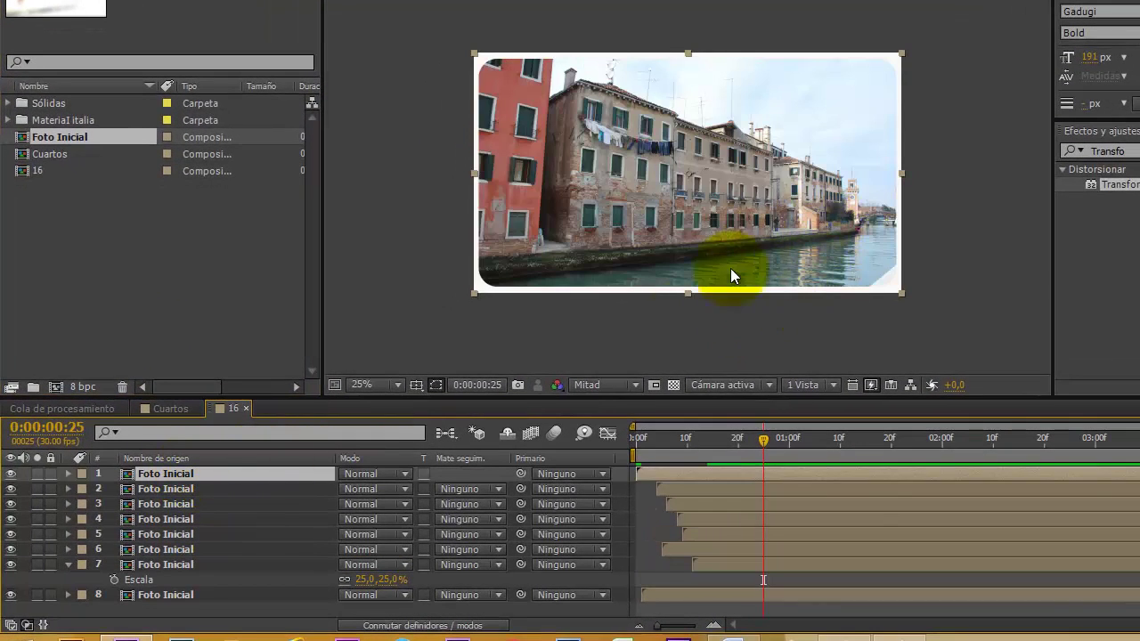
{"action": "left_click_drag", "start_coordinate": [653, 474], "coordinate": [715, 477]}
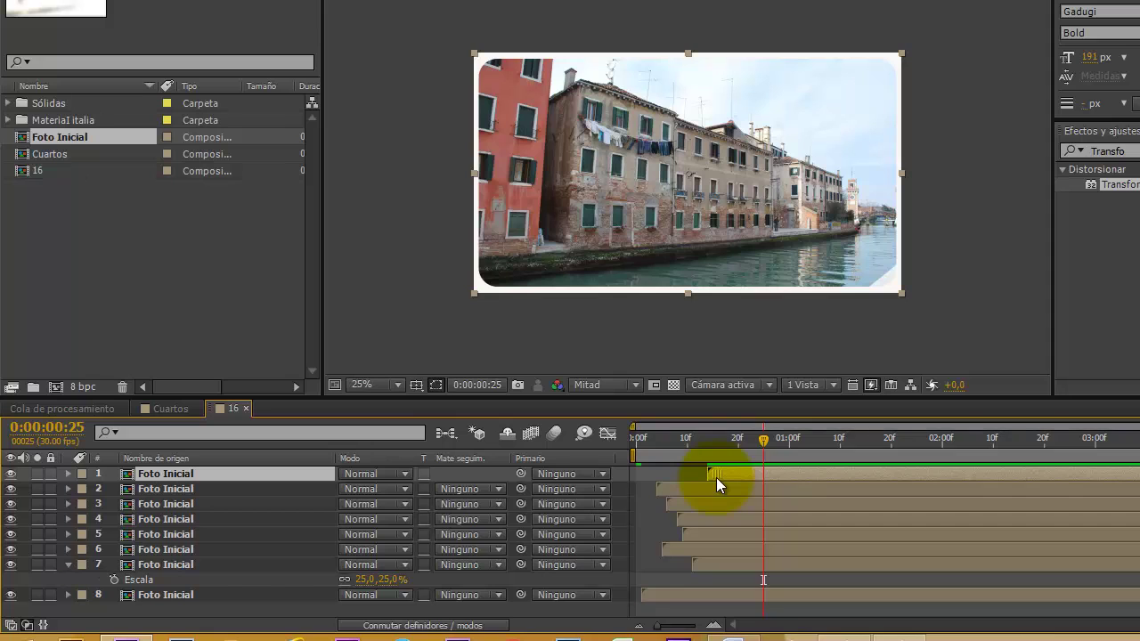
Preview the composition from the start to about one second in
{"action": "left_click_drag", "start_coordinate": [766, 441], "coordinate": [583, 439]}
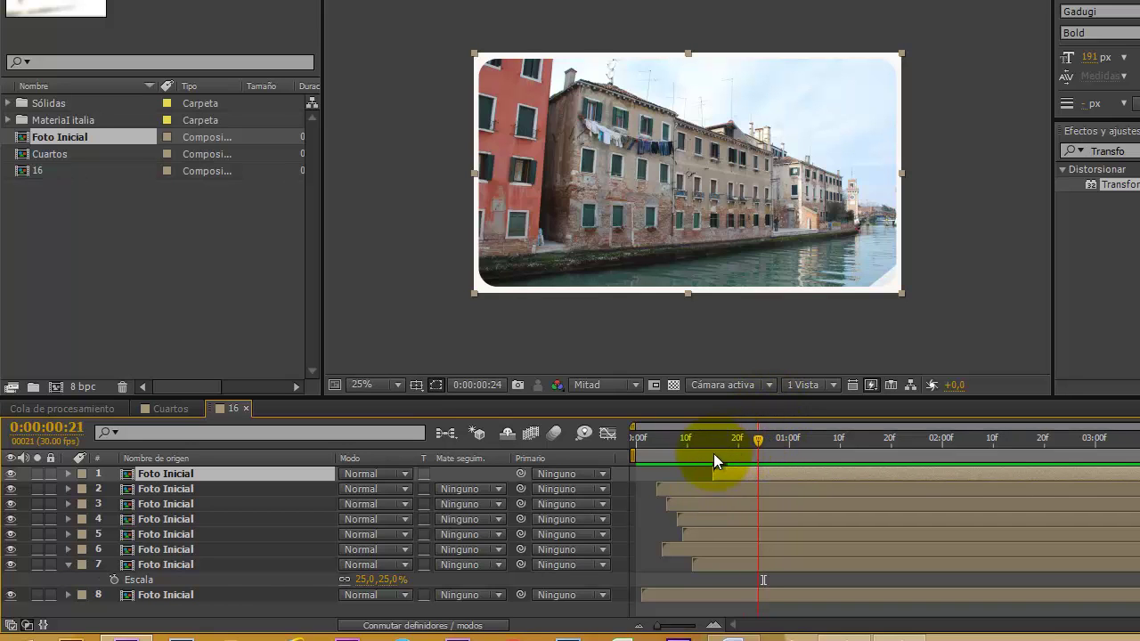
{"action": "key", "text": "space"}
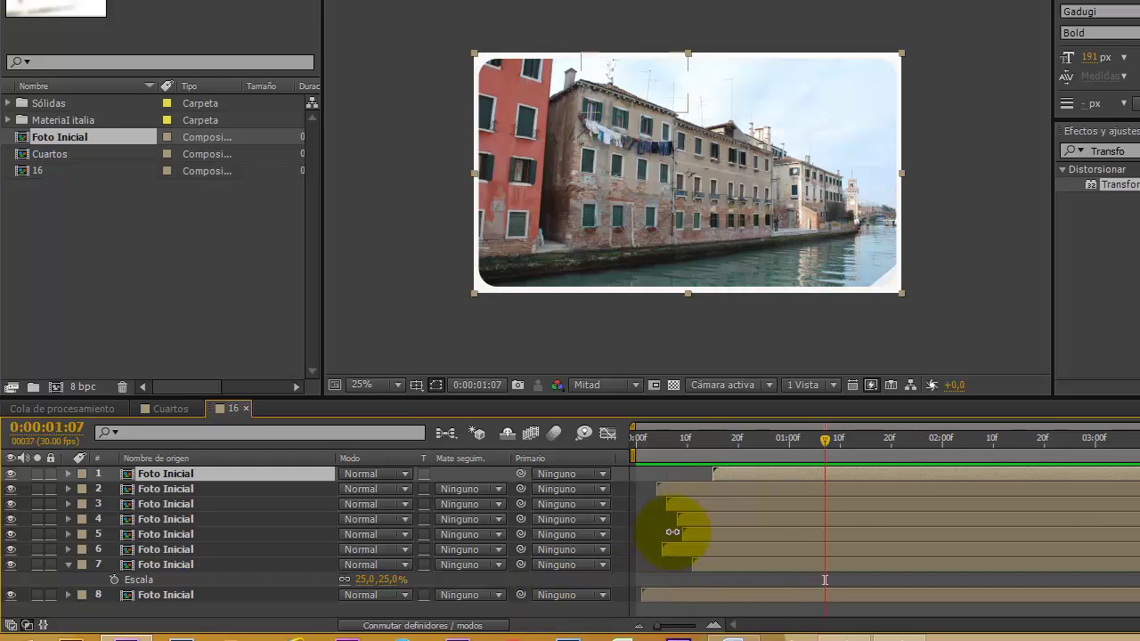
{"action": "left_click", "coordinate": [825, 440]}
{"action": "left_click_drag", "start_coordinate": [825, 441], "coordinate": [604, 476]}
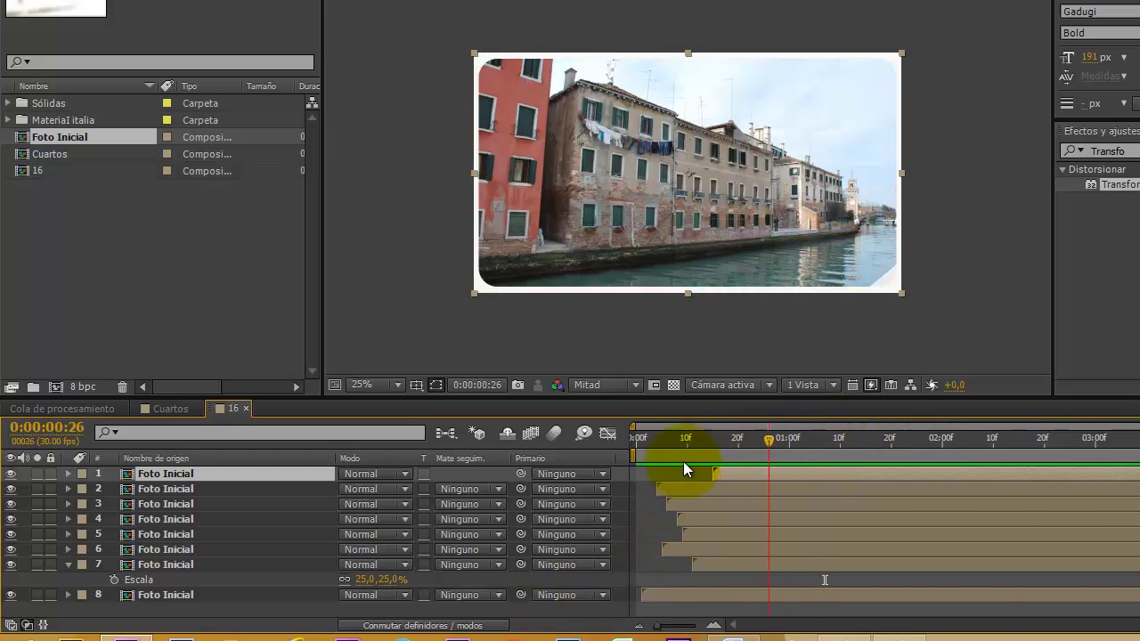